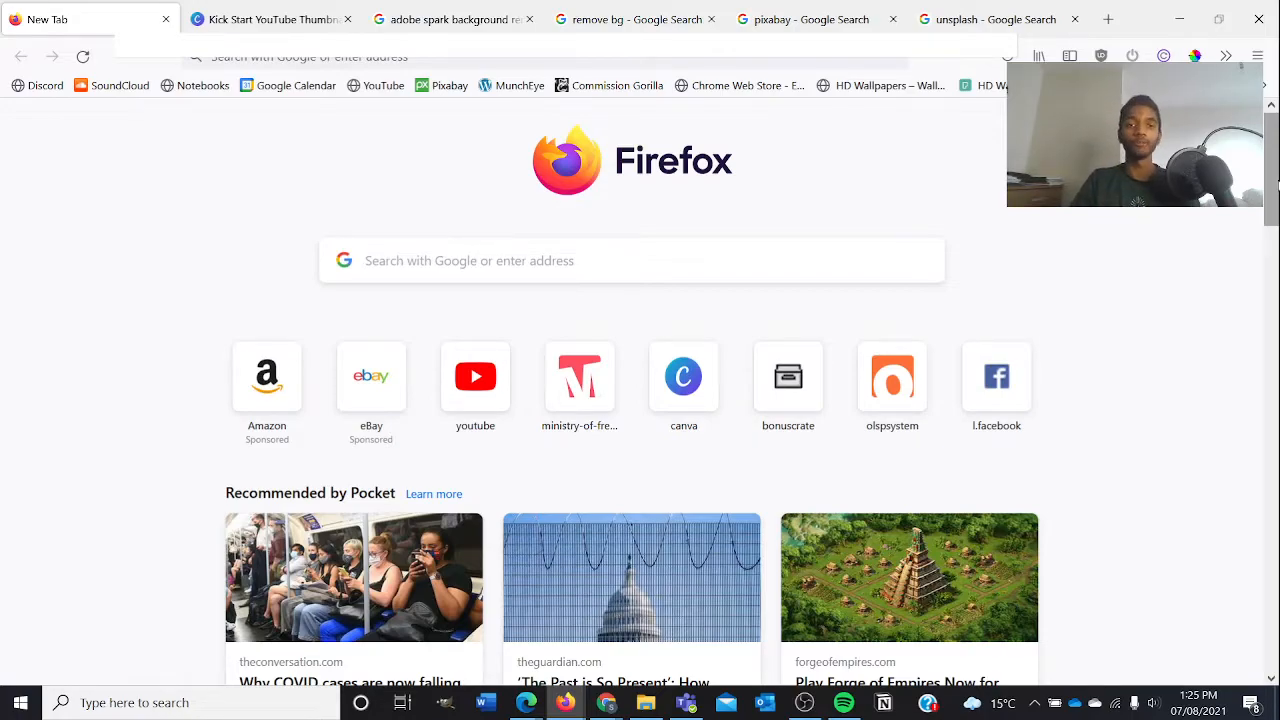
# Search the web for canva and open the Canva login page from the results
pyautogui.click(614, 58)
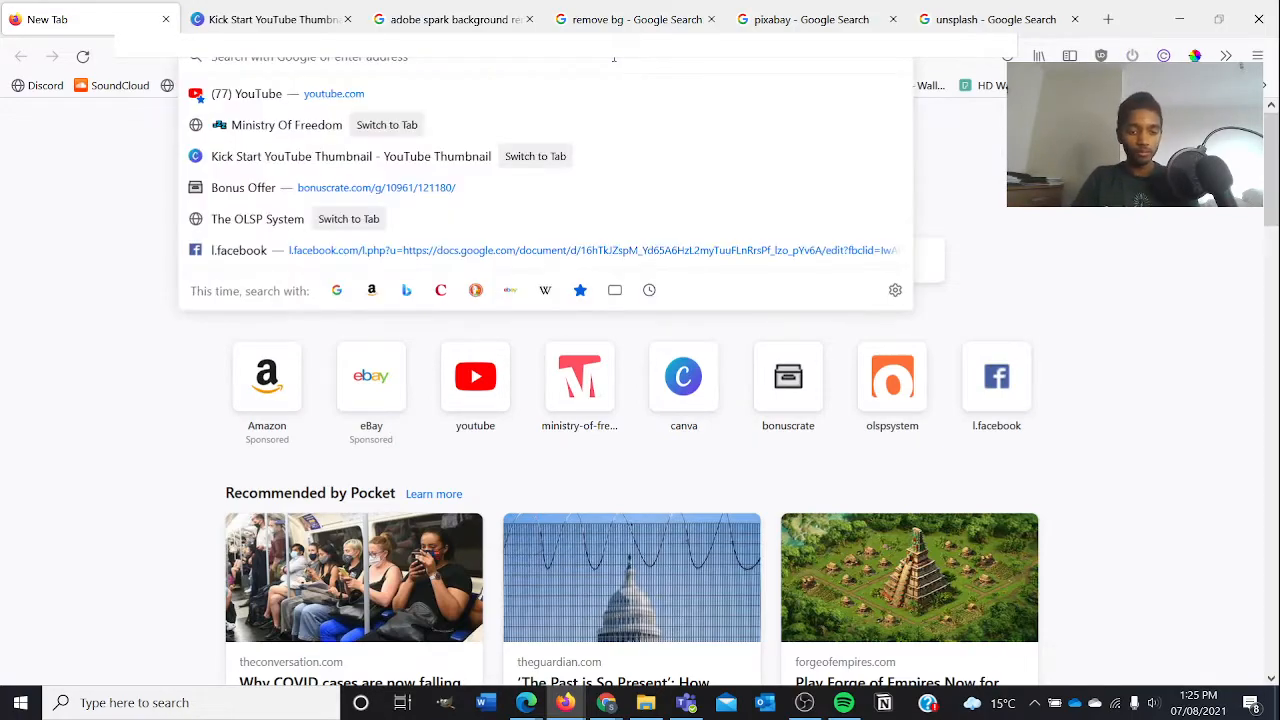
pyautogui.write('canva')
pyautogui.press('Return')
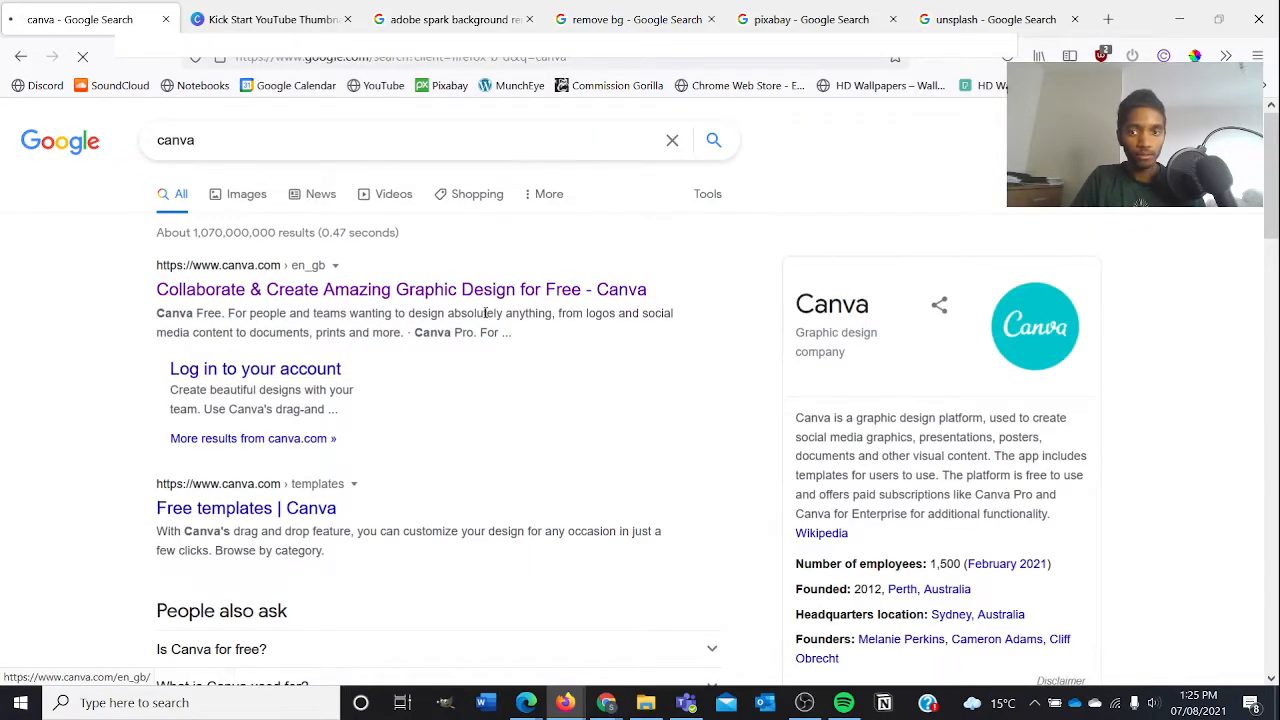
pyautogui.scroll(-8, 450, 320)
pyautogui.scroll(-1, 363, 372)
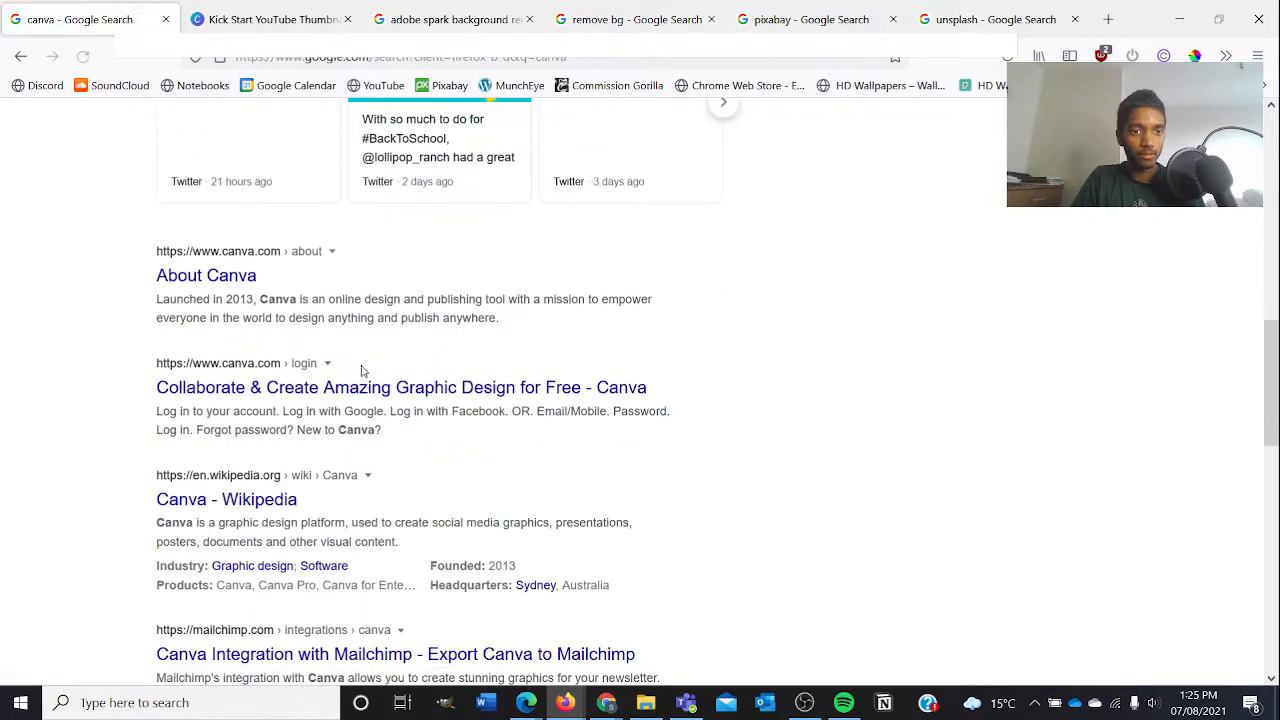
pyautogui.scroll(-2, 272, 339)
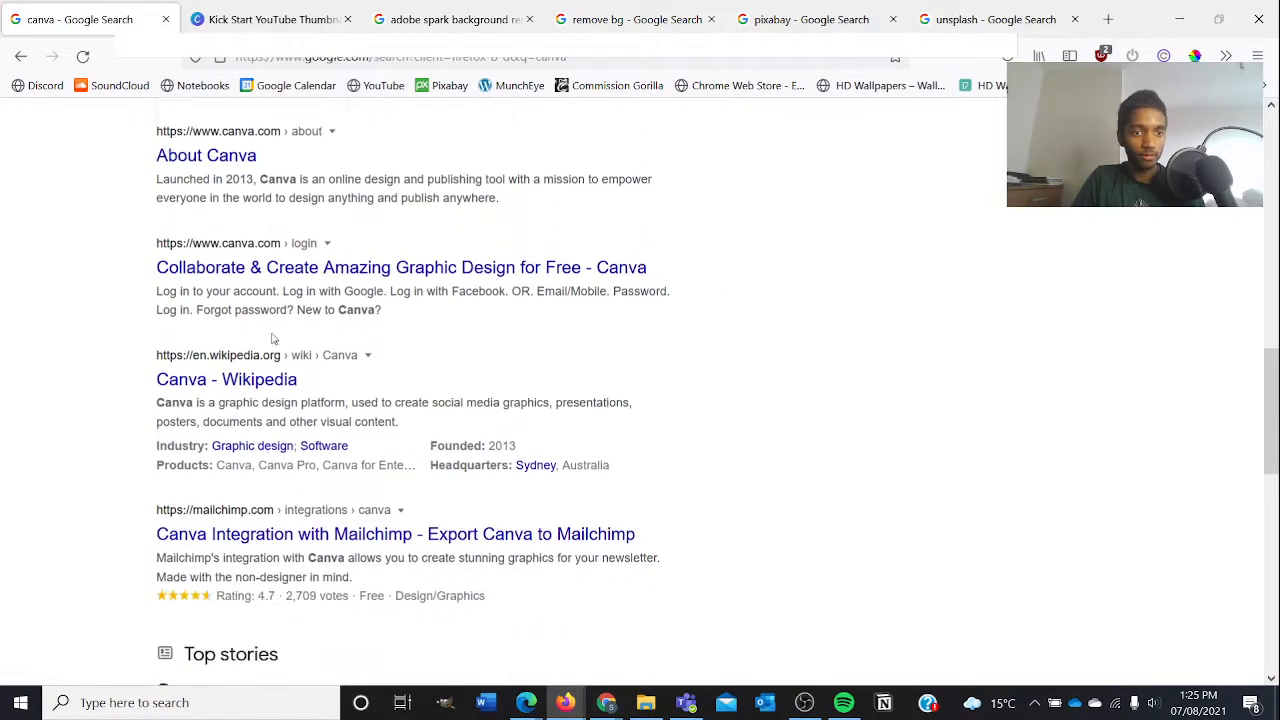
pyautogui.scroll(-1, 272, 339)
pyautogui.scroll(2, 270, 300)
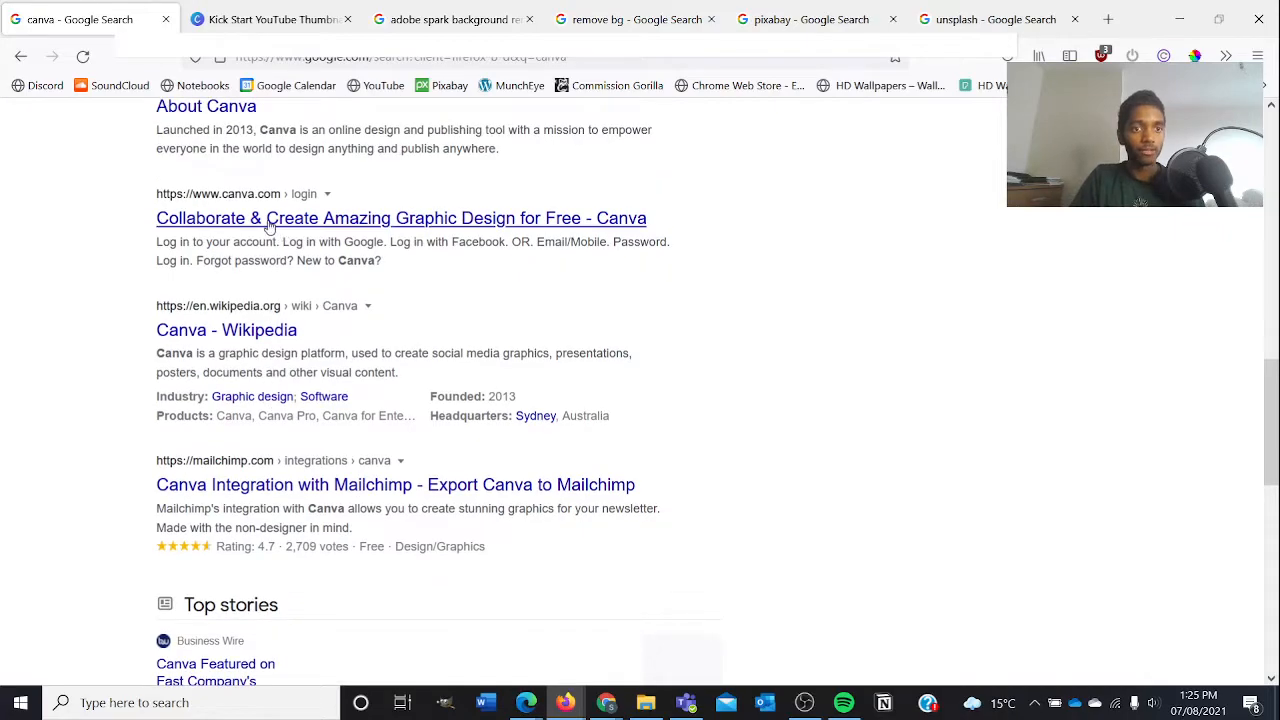
pyautogui.click(268, 225)
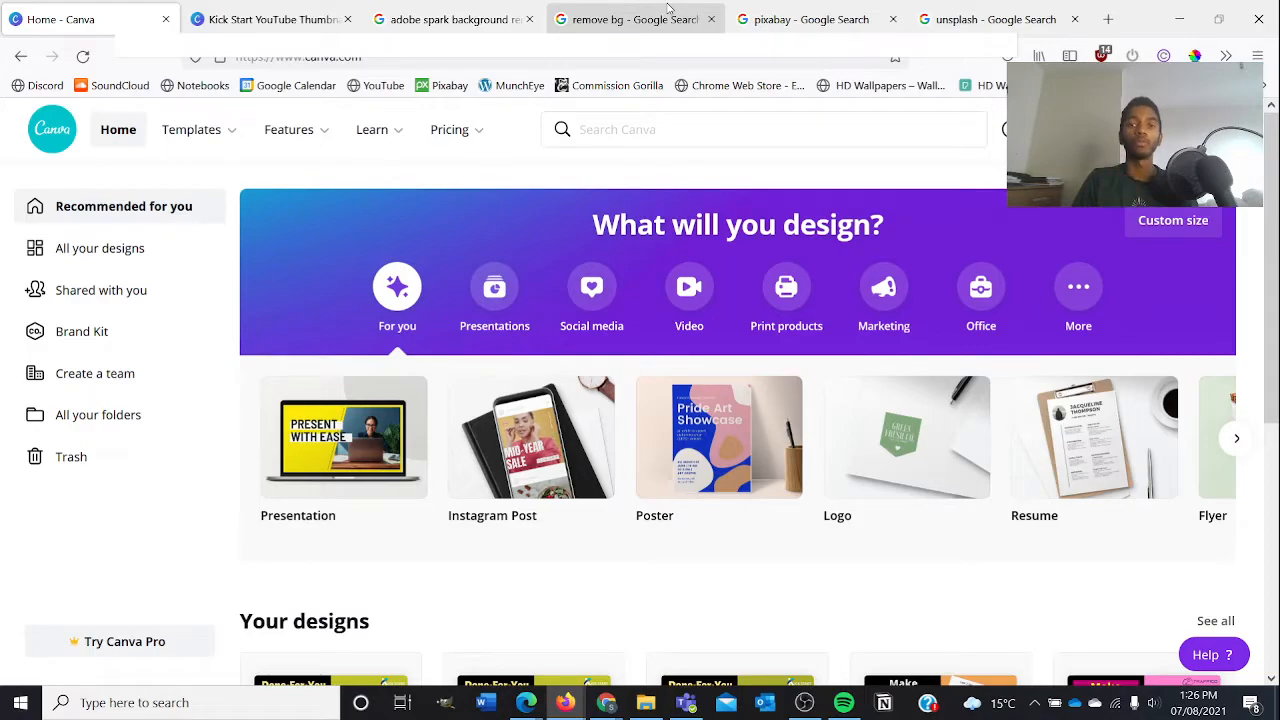
# Open Adobe Spark's free background remover from its search results, go to the photo upload page and accept all cookies
pyautogui.click(487, 6)
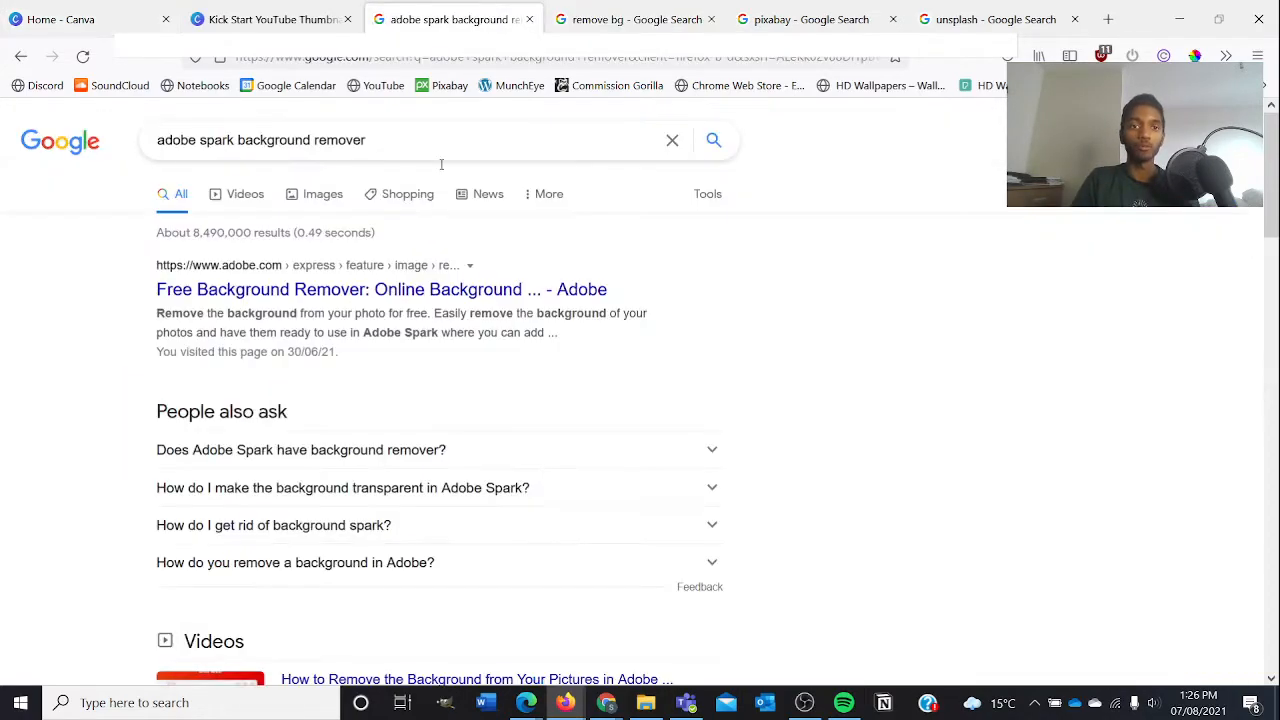
pyautogui.click(347, 290)
pyautogui.hotkey('ctrl', 'Tab')
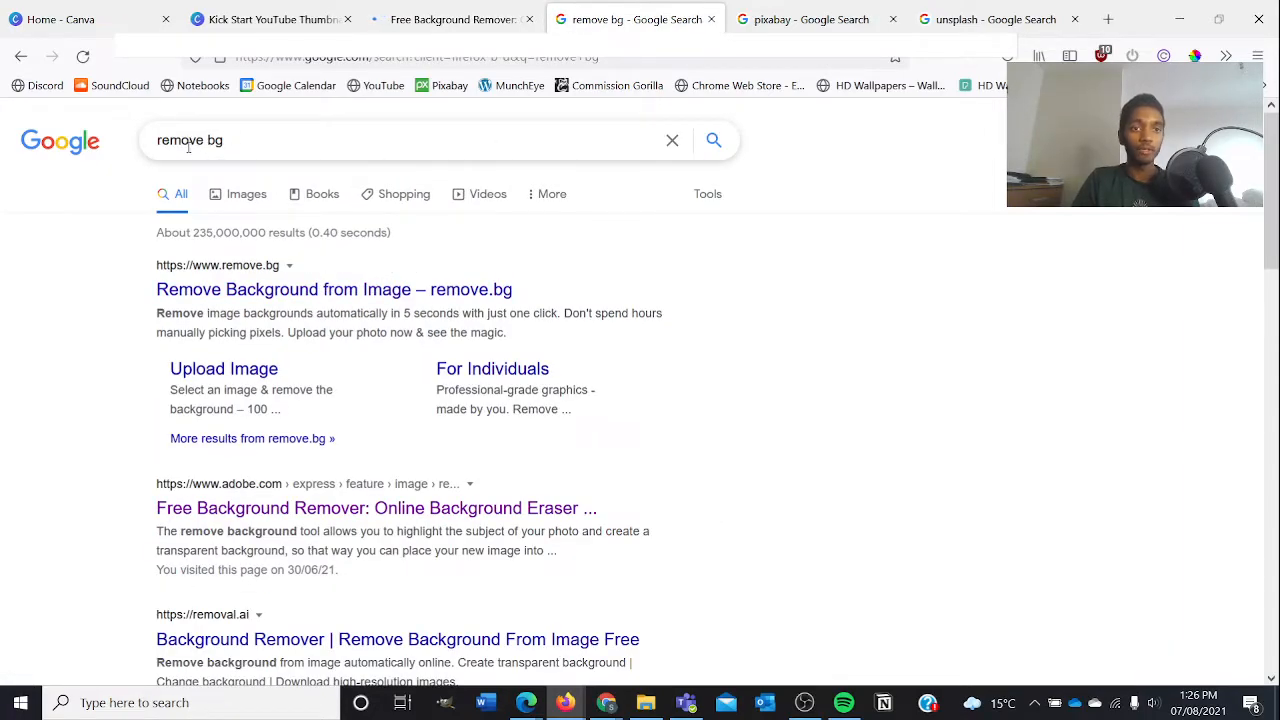
pyautogui.hotkey('ctrl', 'shift', 'Tab')
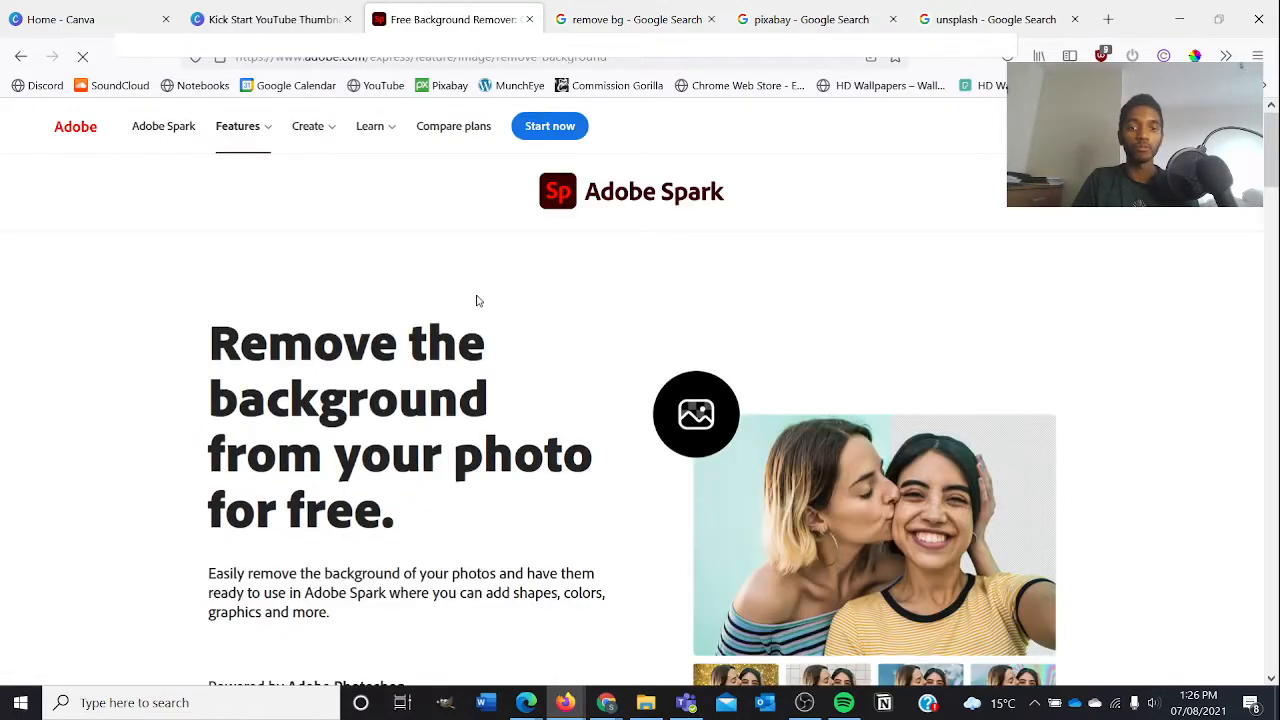
pyautogui.scroll(-3, 474, 298)
pyautogui.scroll(-2, 540, 285)
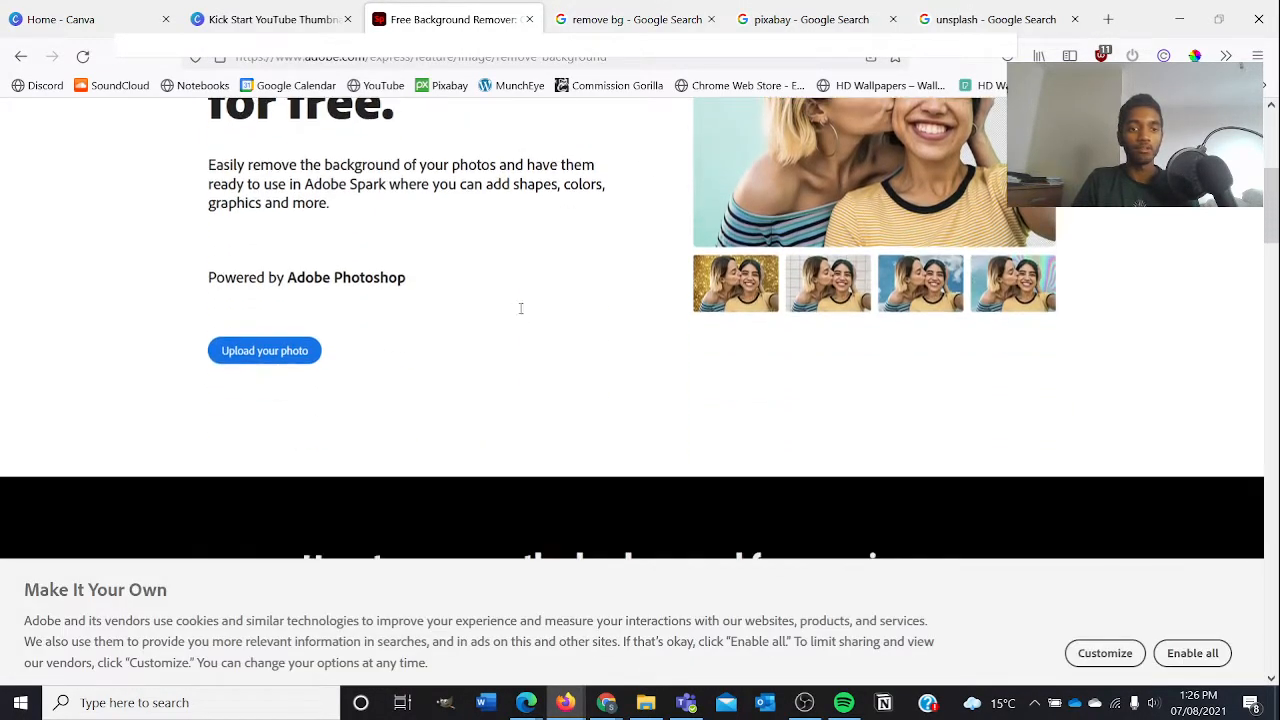
pyautogui.click(266, 351)
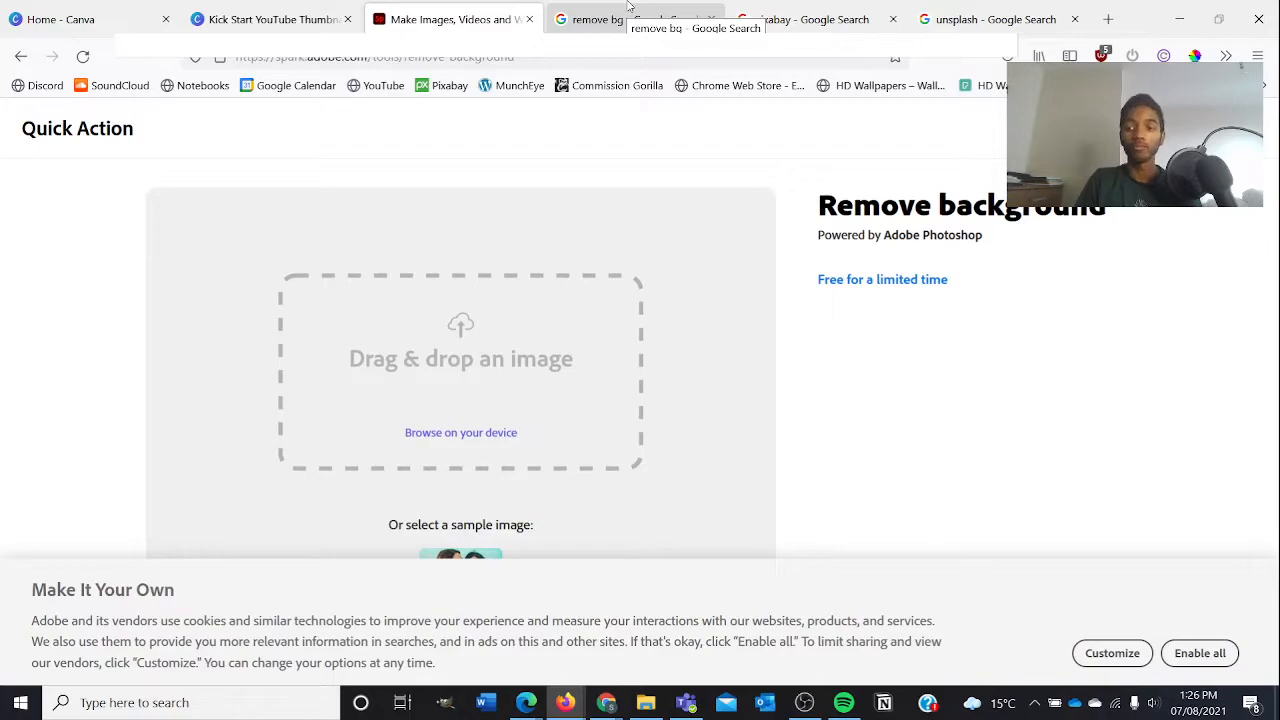
pyautogui.click(1203, 656)
# Open the remove.bg website from its search results, view its upload area, and revisit the Adobe Spark and Canva pages
pyautogui.click(610, 19)
pyautogui.click(343, 292)
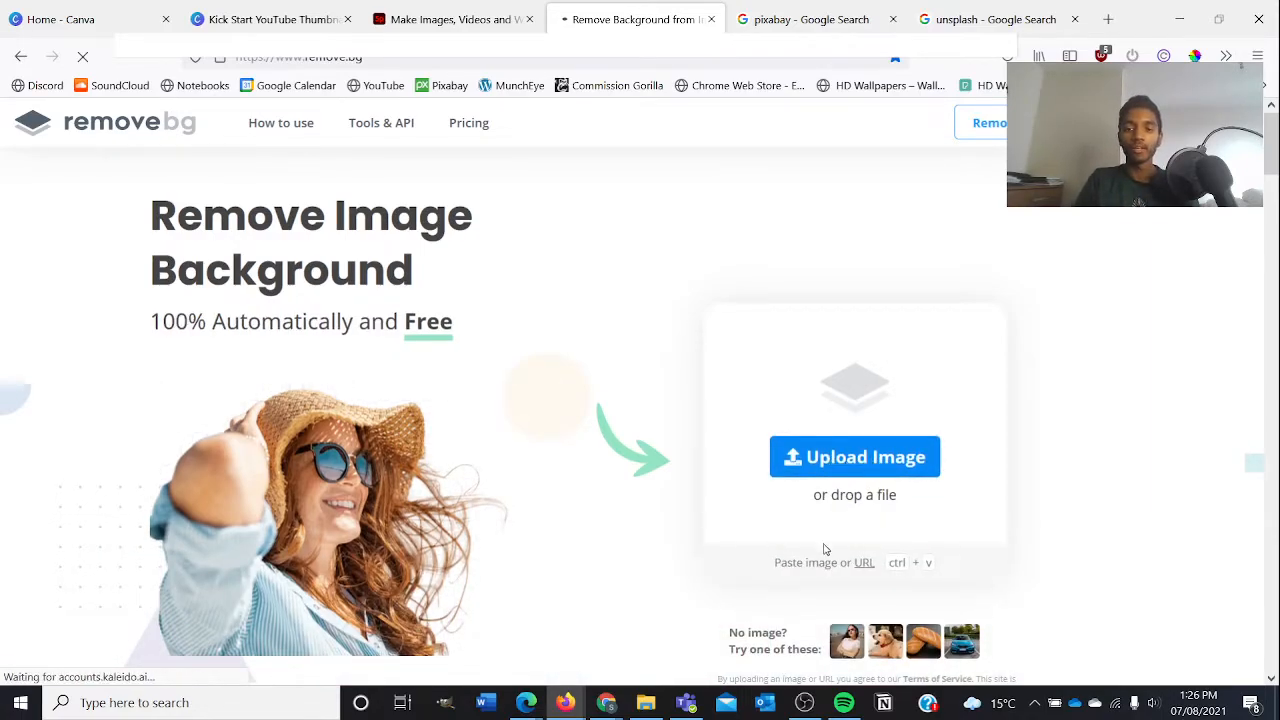
pyautogui.scroll(-2, 823, 543)
pyautogui.scroll(1, 828, 553)
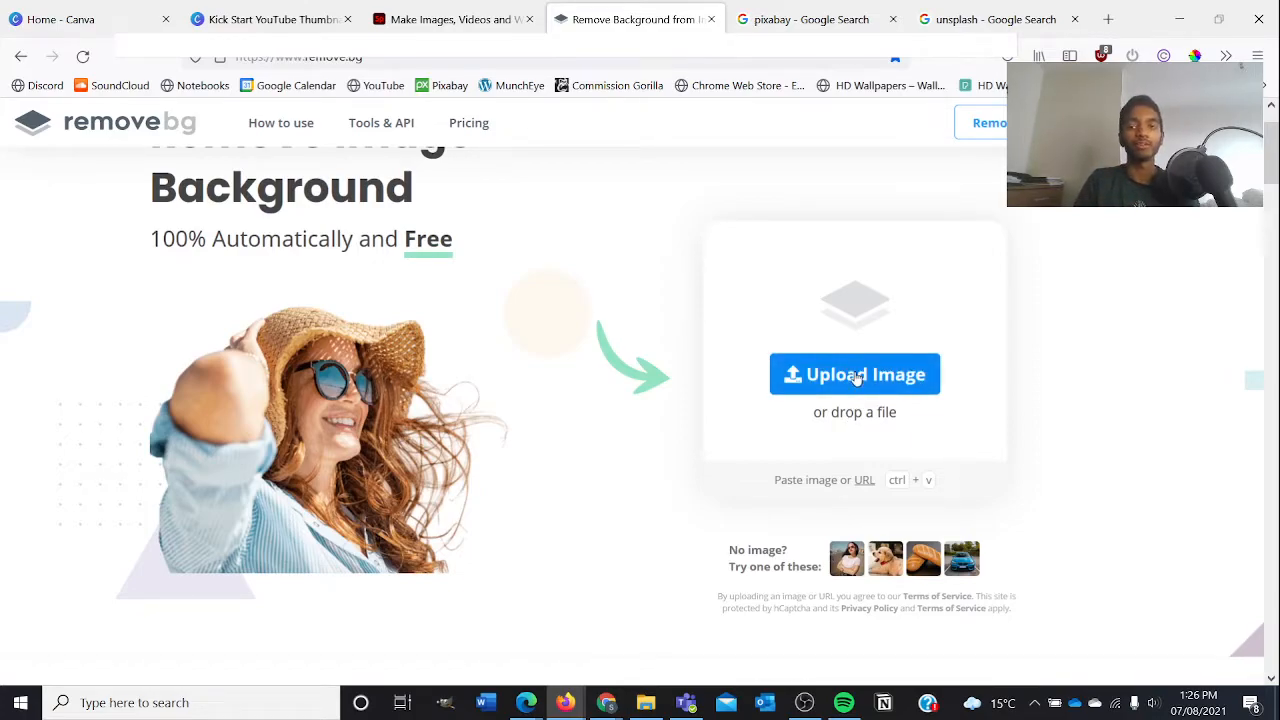
pyautogui.click(456, 8)
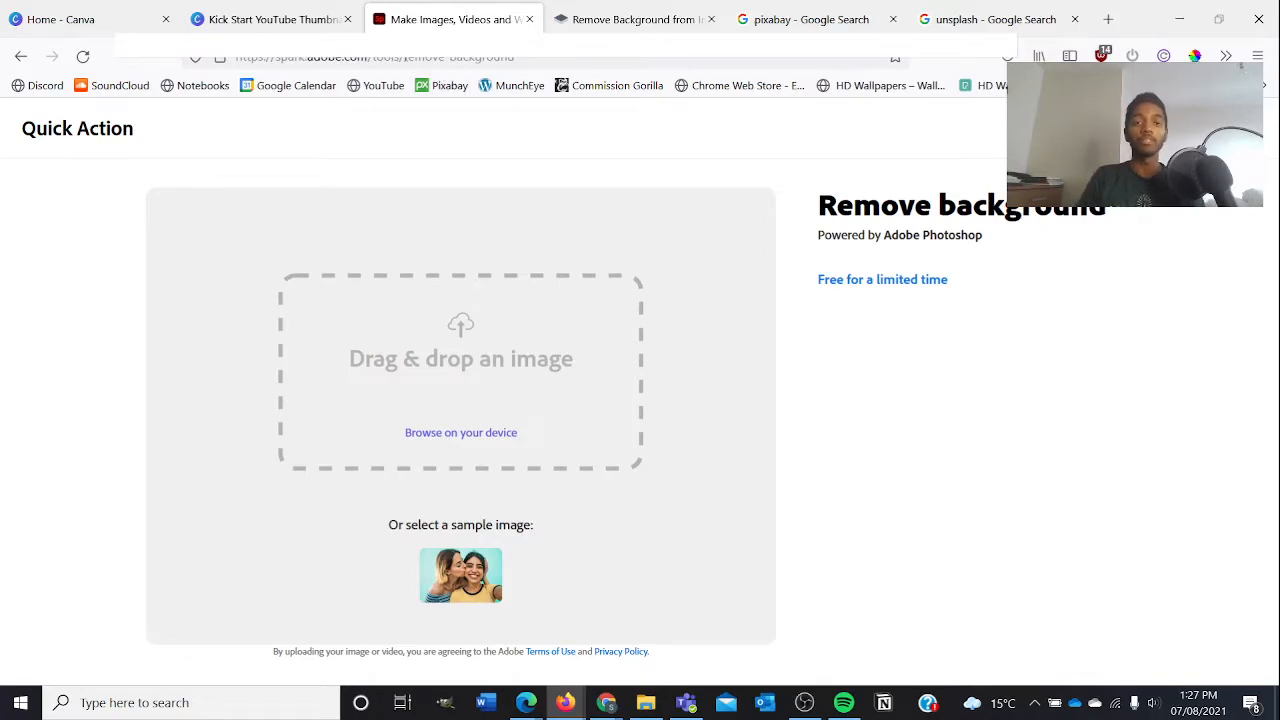
pyautogui.click(155, 7)
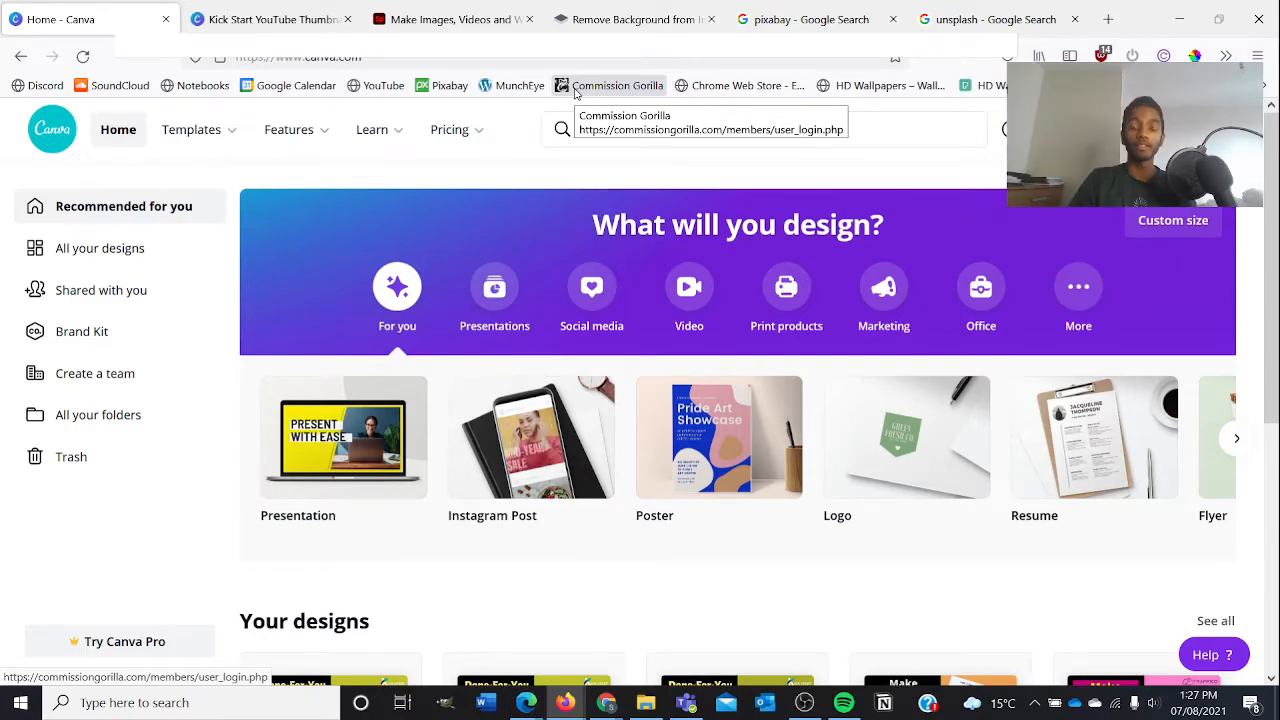
# Open Pixabay from its search results, search its images for money and browse the pictures
pyautogui.click(835, 6)
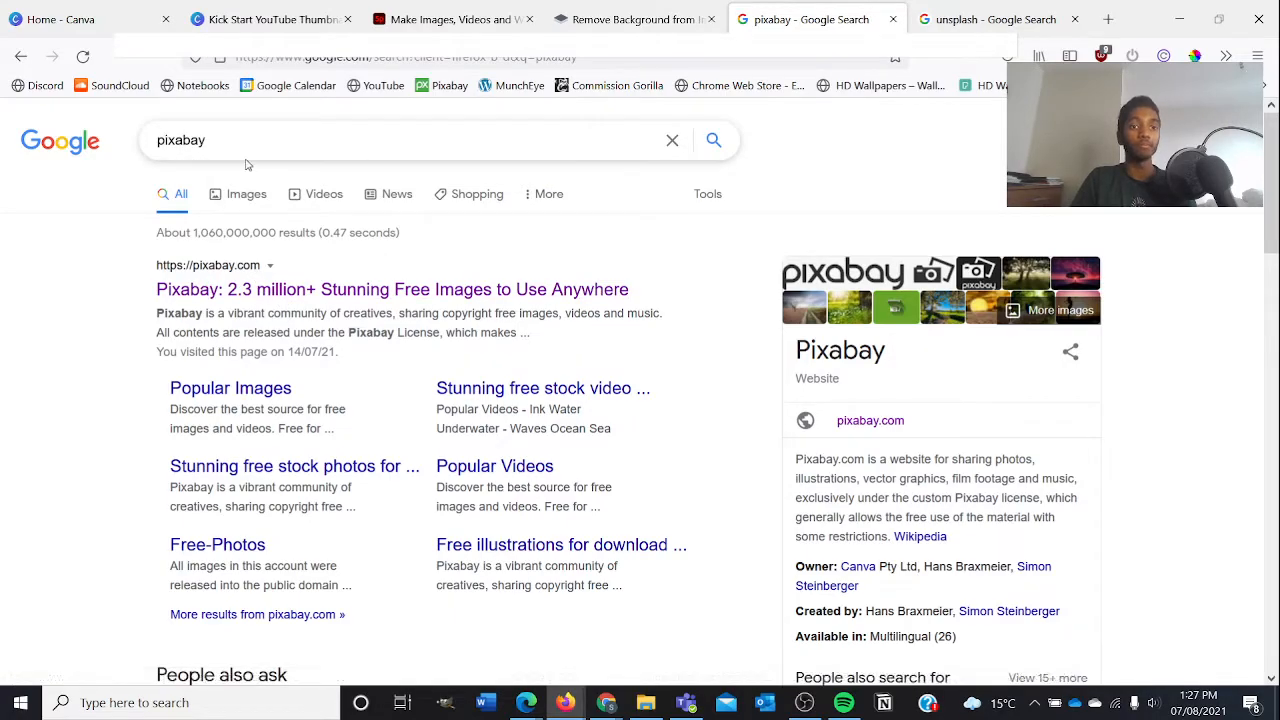
pyautogui.click(258, 297)
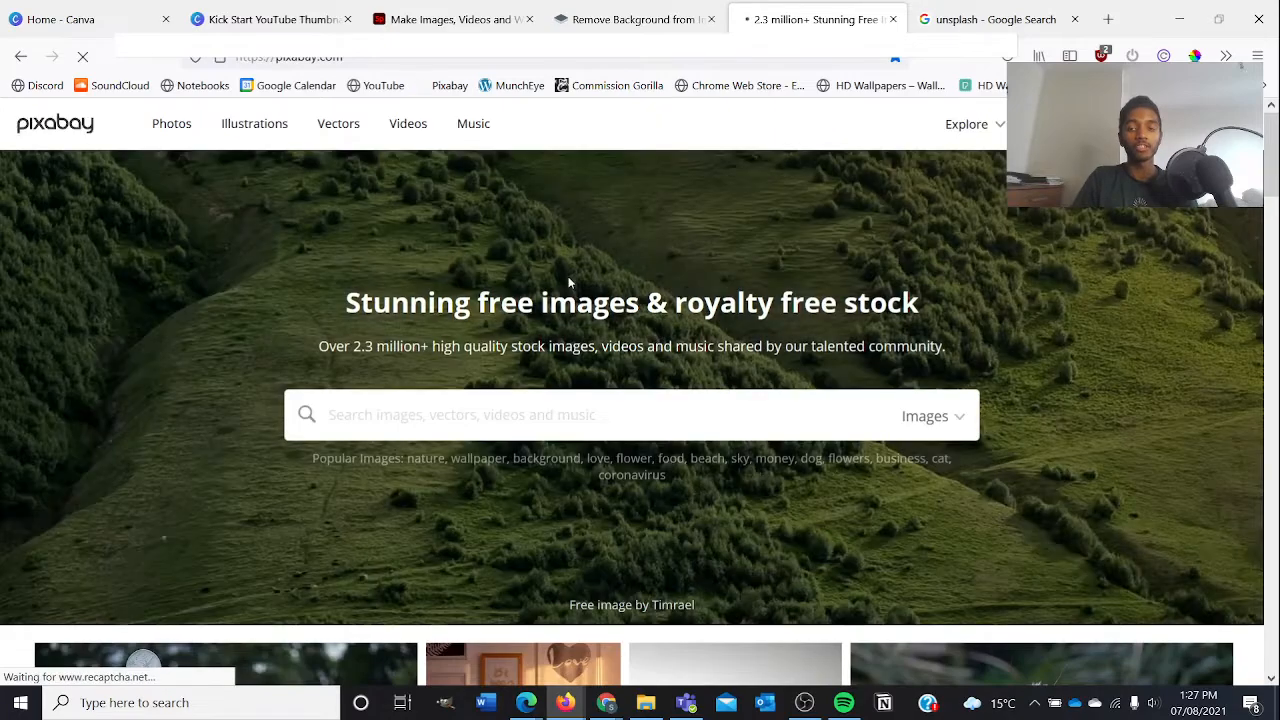
pyautogui.write('anima')
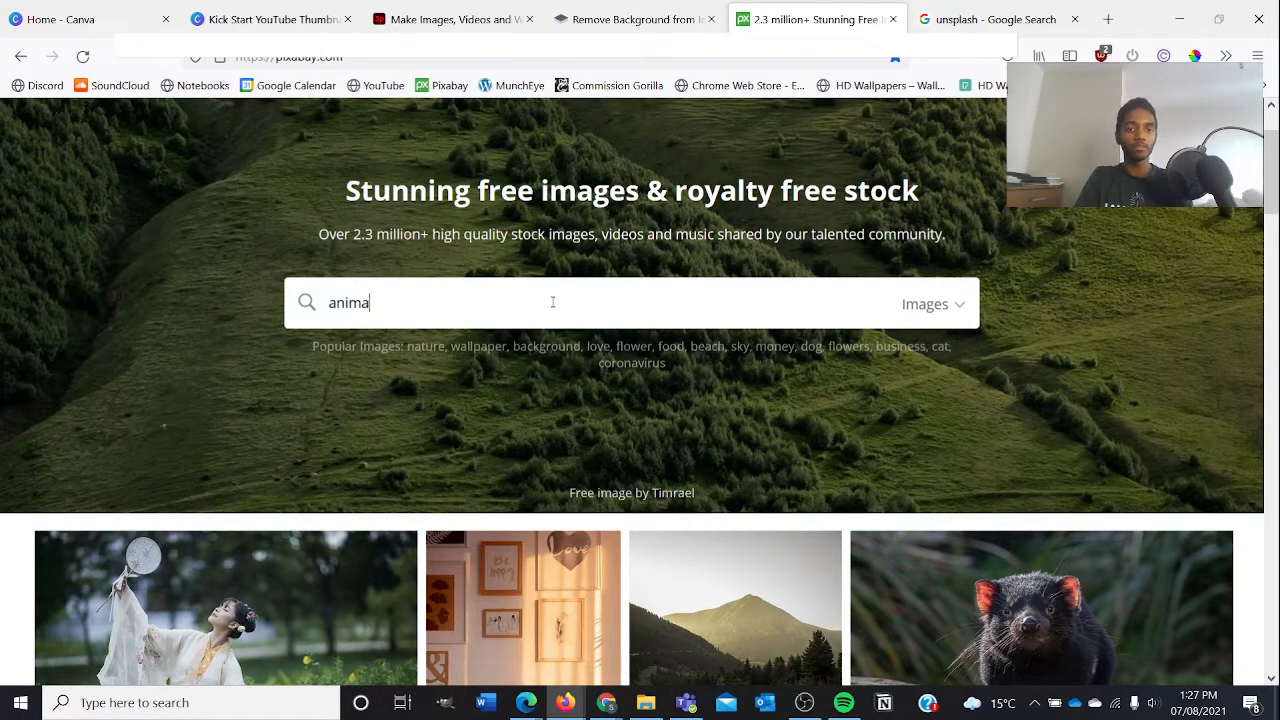
pyautogui.press('BackSpace')
pyautogui.write('m')
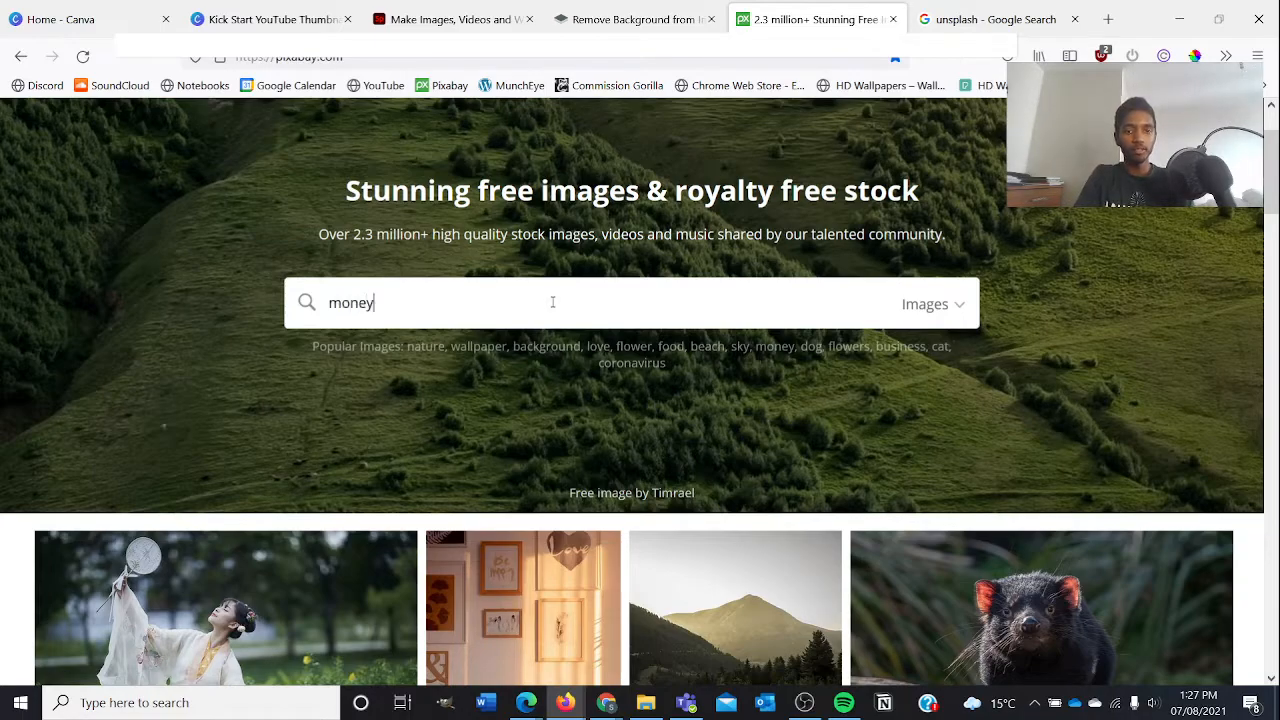
pyautogui.write('oney')
pyautogui.press('Return')
pyautogui.scroll(-4, 620, 330)
pyautogui.scroll(-3, 610, 348)
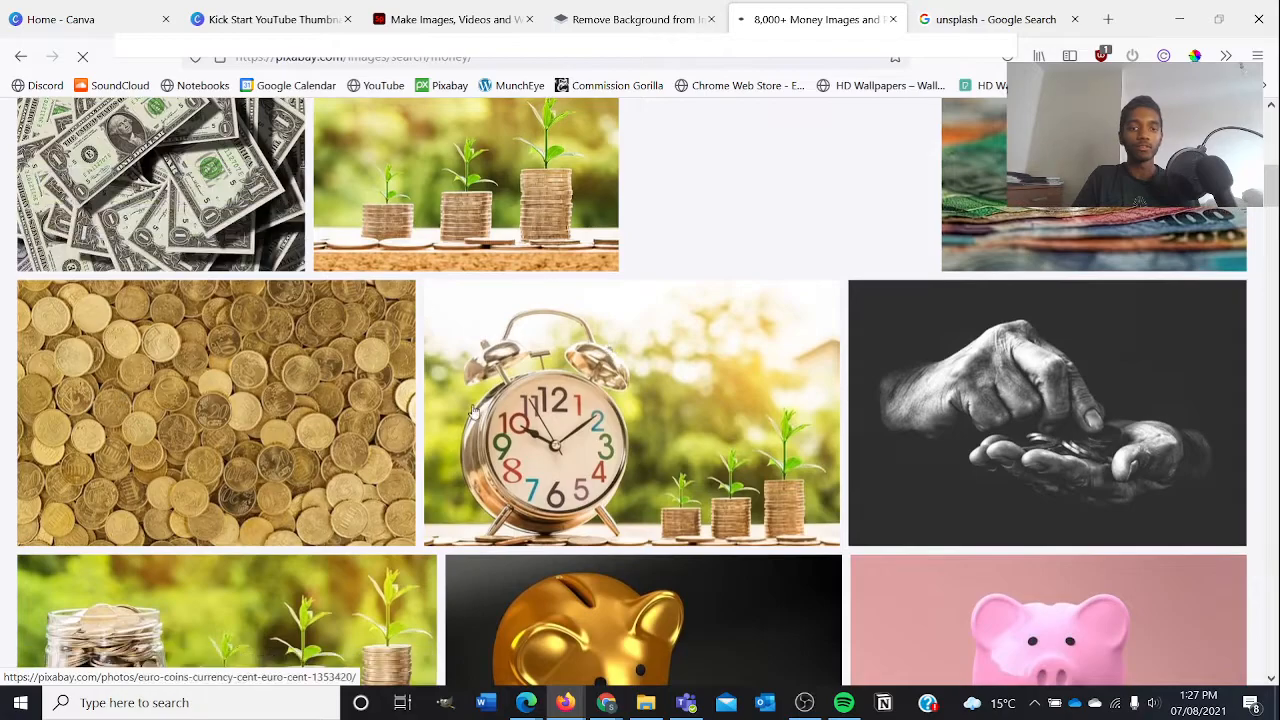
pyautogui.scroll(10, 455, 437)
# Open Unsplash from its search results, search for cash photos and browse the pictures
pyautogui.click(965, 8)
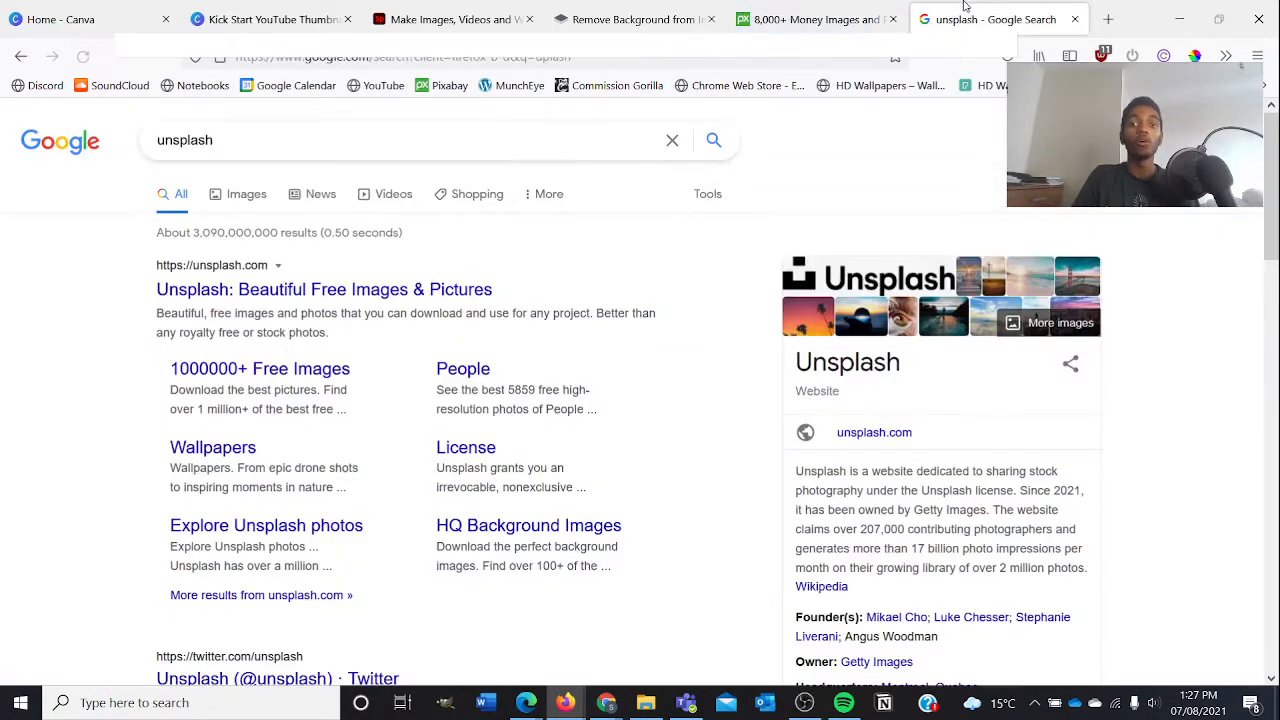
pyautogui.click(302, 293)
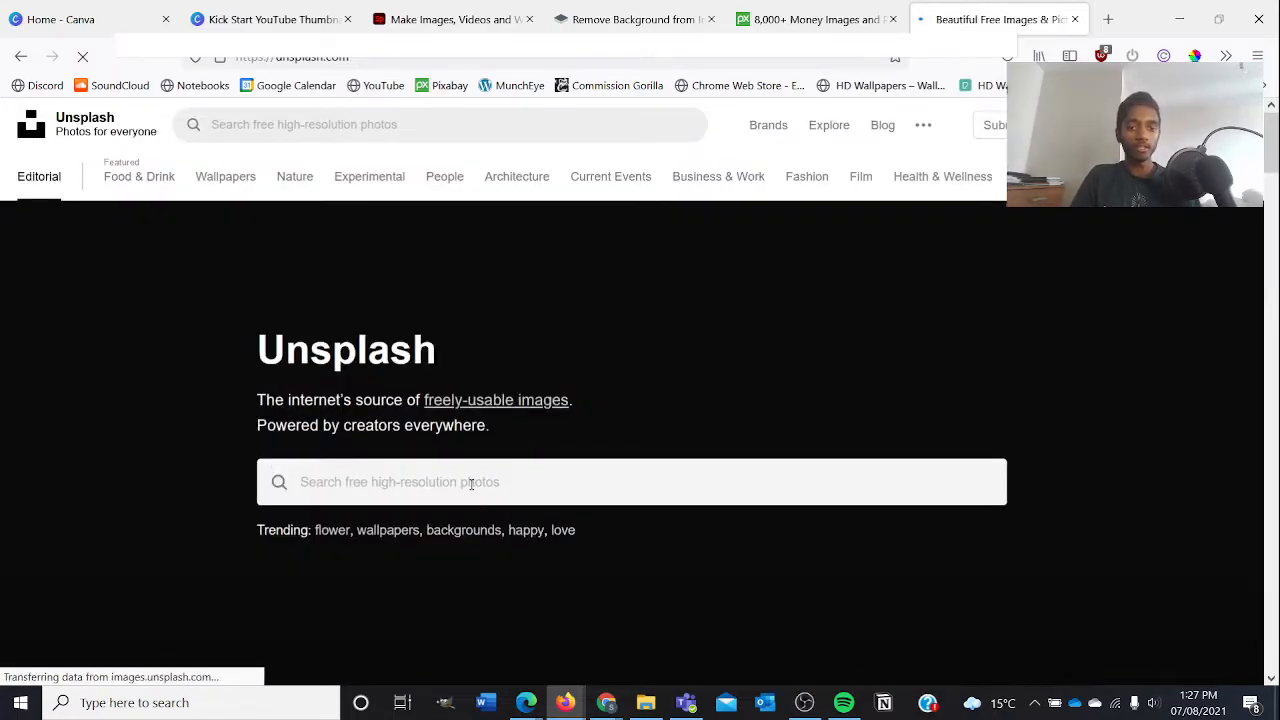
pyautogui.click(471, 484)
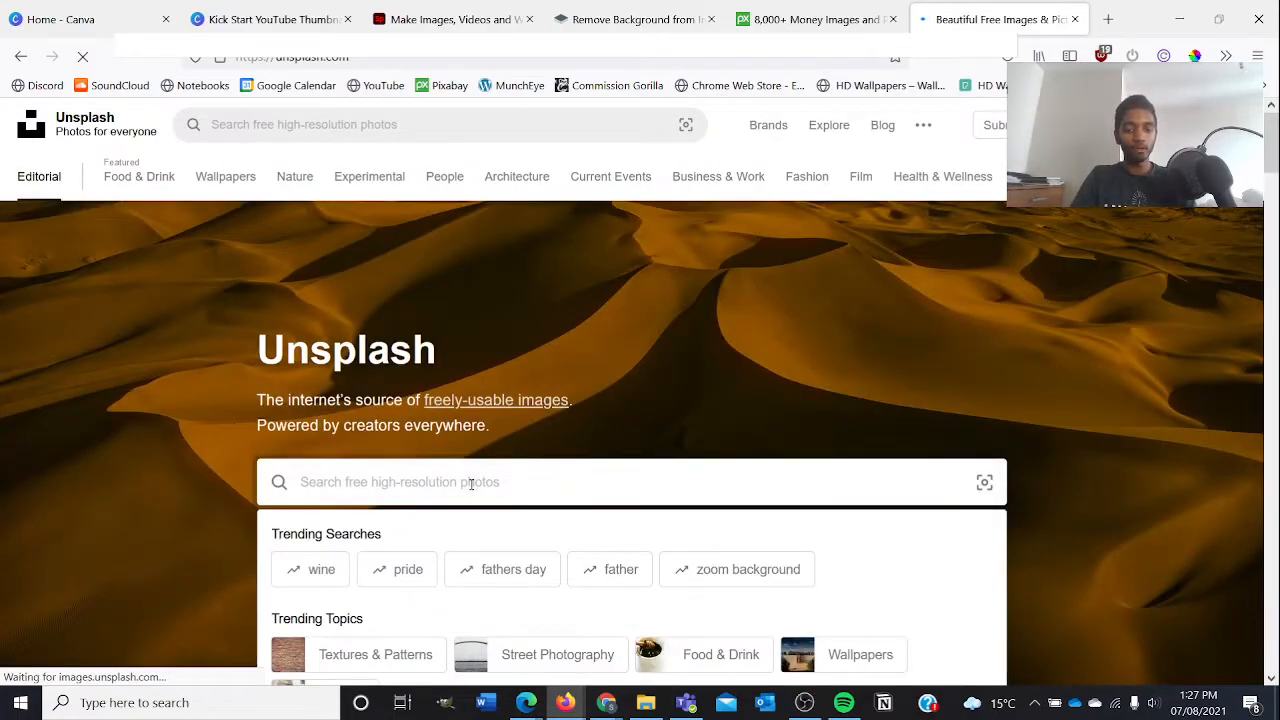
pyautogui.write('cash')
pyautogui.press('Return')
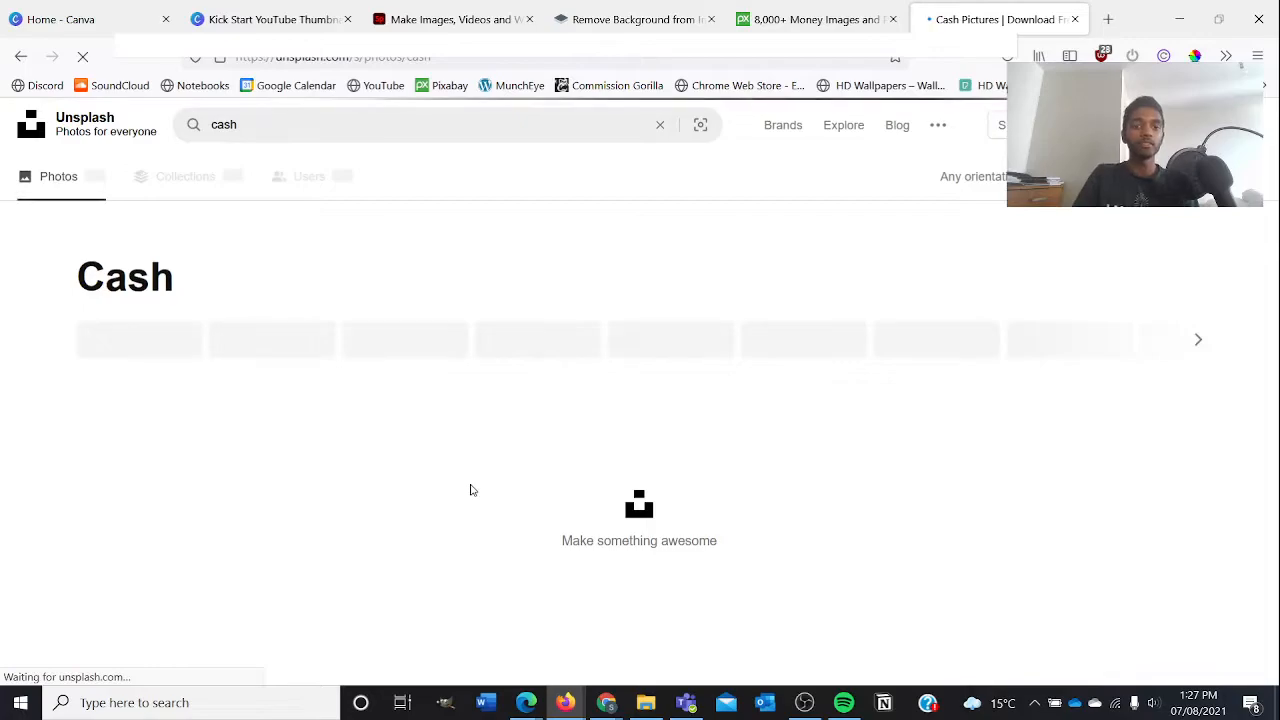
pyautogui.scroll(-2, 470, 485)
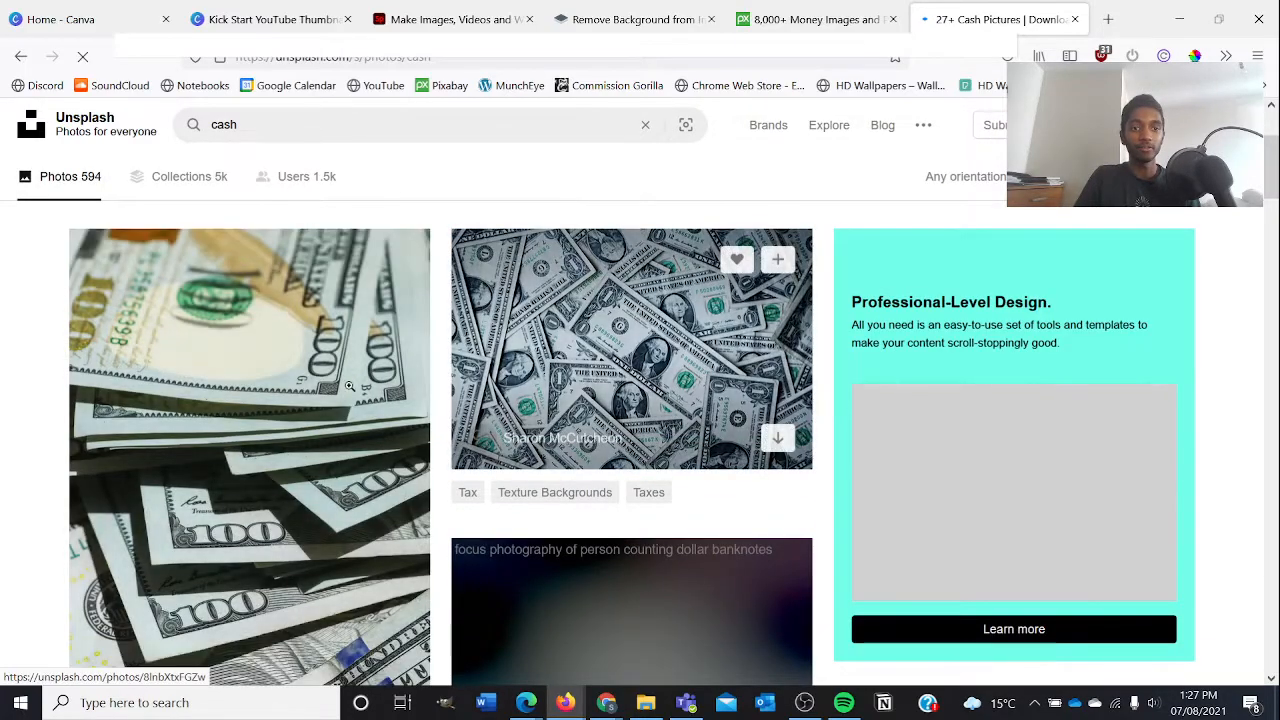
pyautogui.scroll(-2, 348, 385)
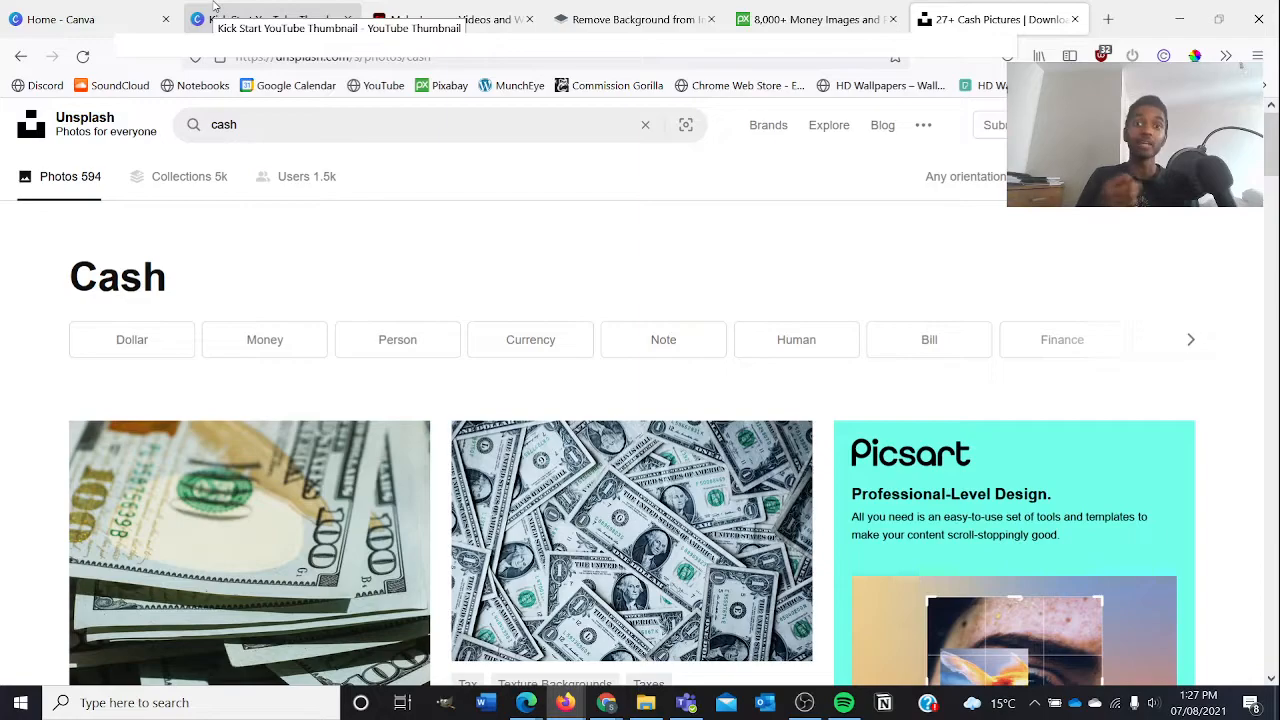
# Return to the Canva home page and review the existing thumbnails under Your designs
pyautogui.click(90, 19)
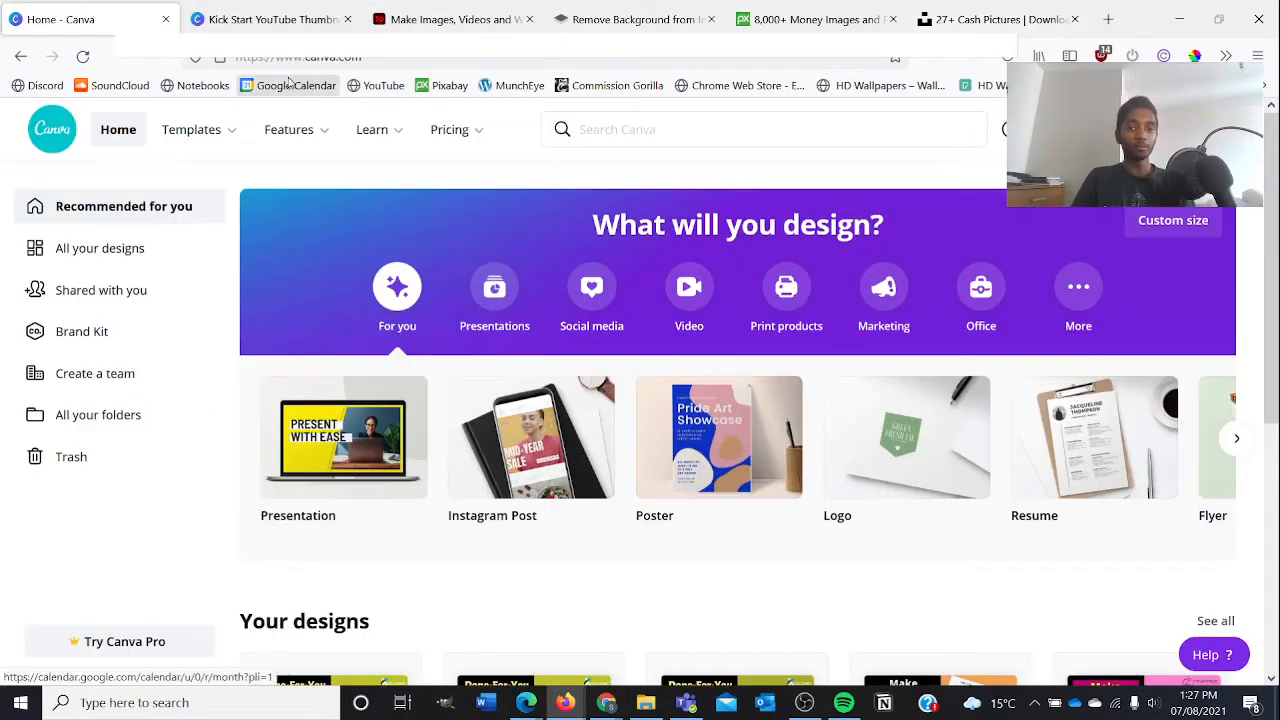
pyautogui.moveTo(288, 129)
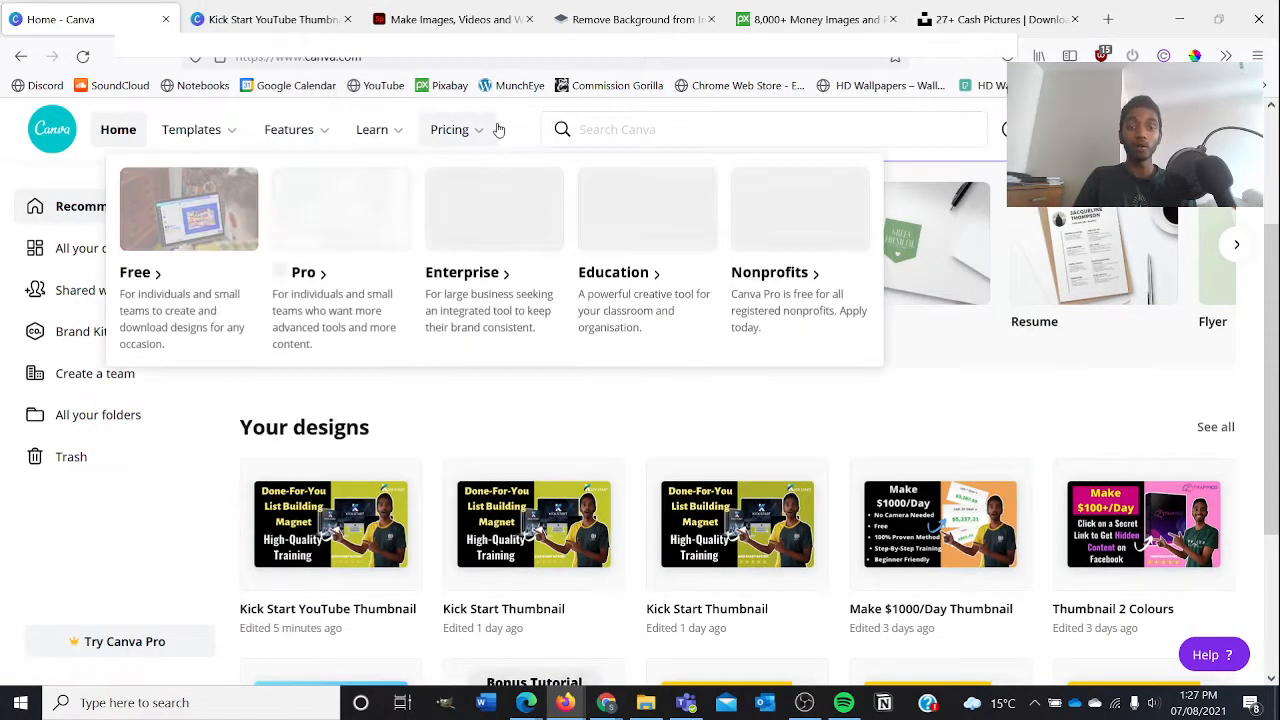
pyautogui.scroll(2, 490, 453)
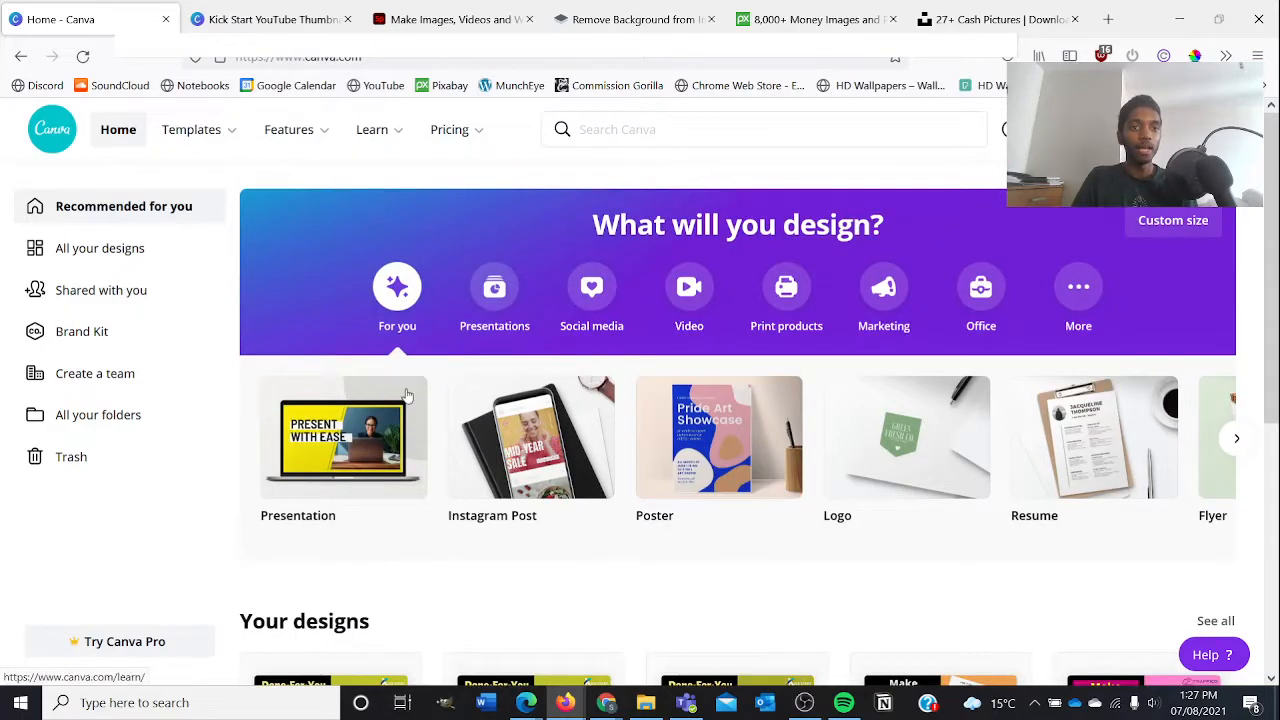
pyautogui.scroll(-4, 406, 390)
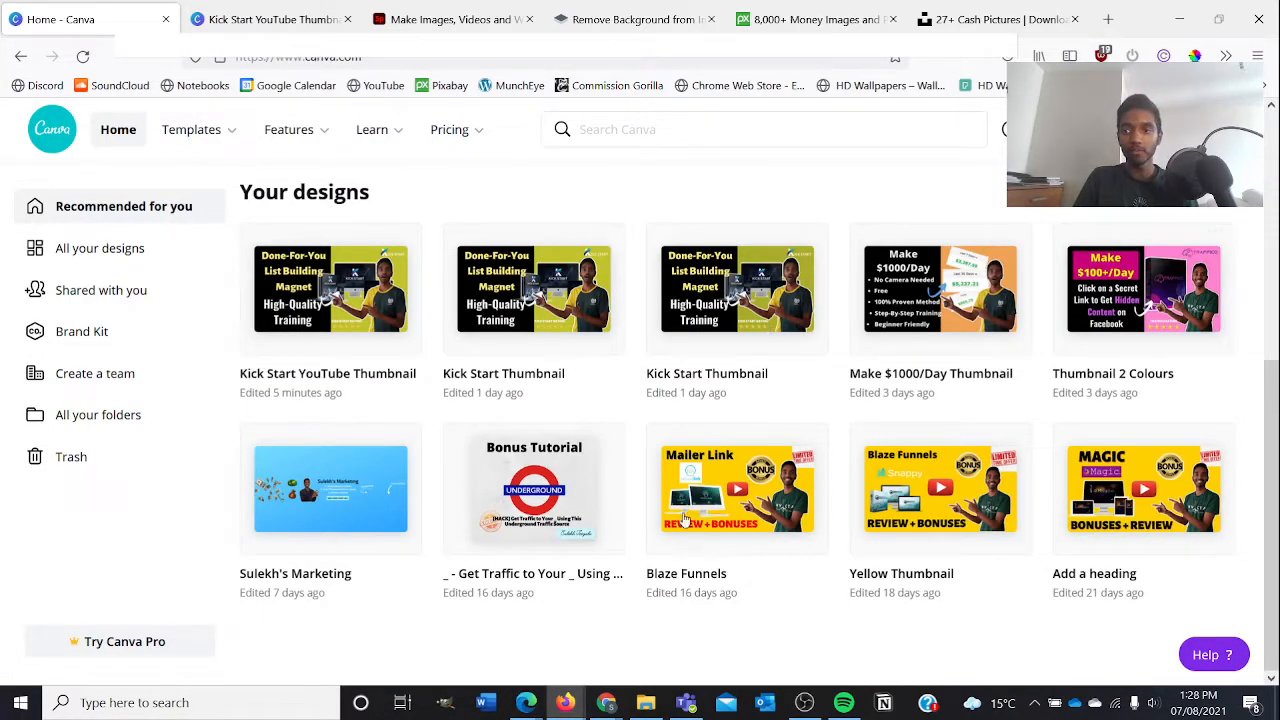
# Switch to File Explorer, open the Thumbnails folder and view its August and July subfolders
pyautogui.click(645, 702)
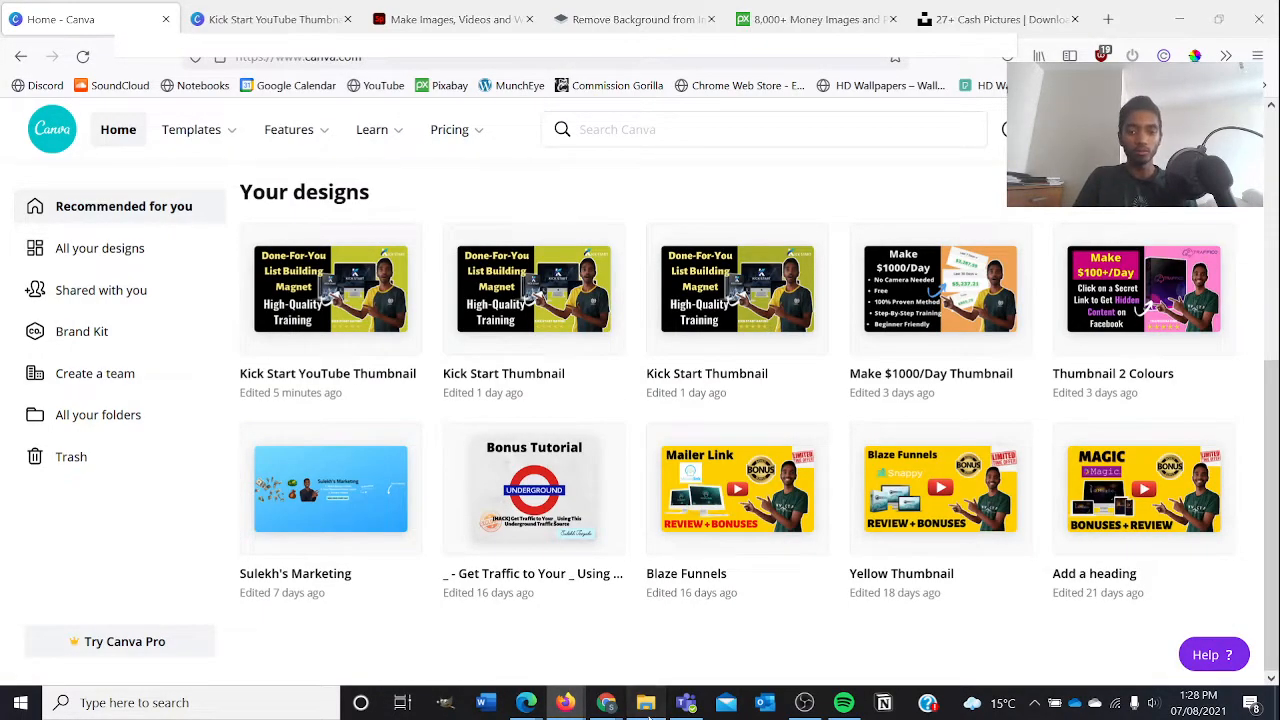
pyautogui.scroll(10, 455, 350)
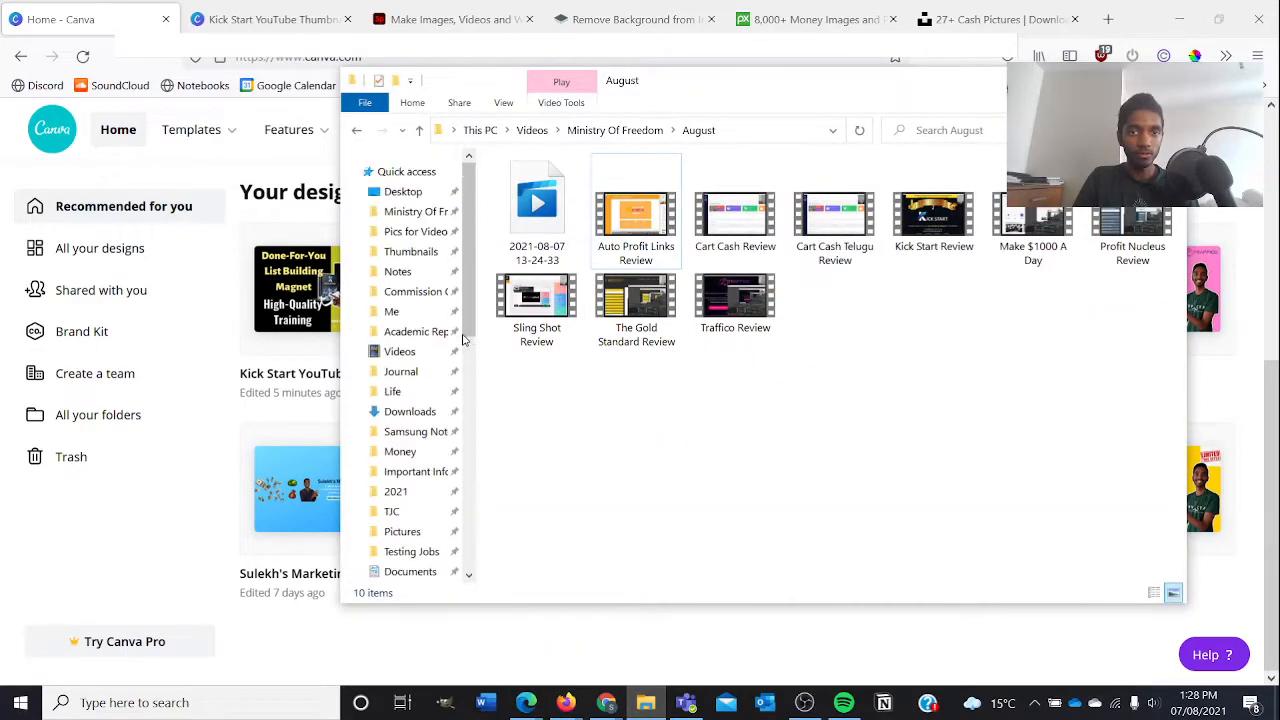
pyautogui.click(415, 232)
pyautogui.click(408, 253)
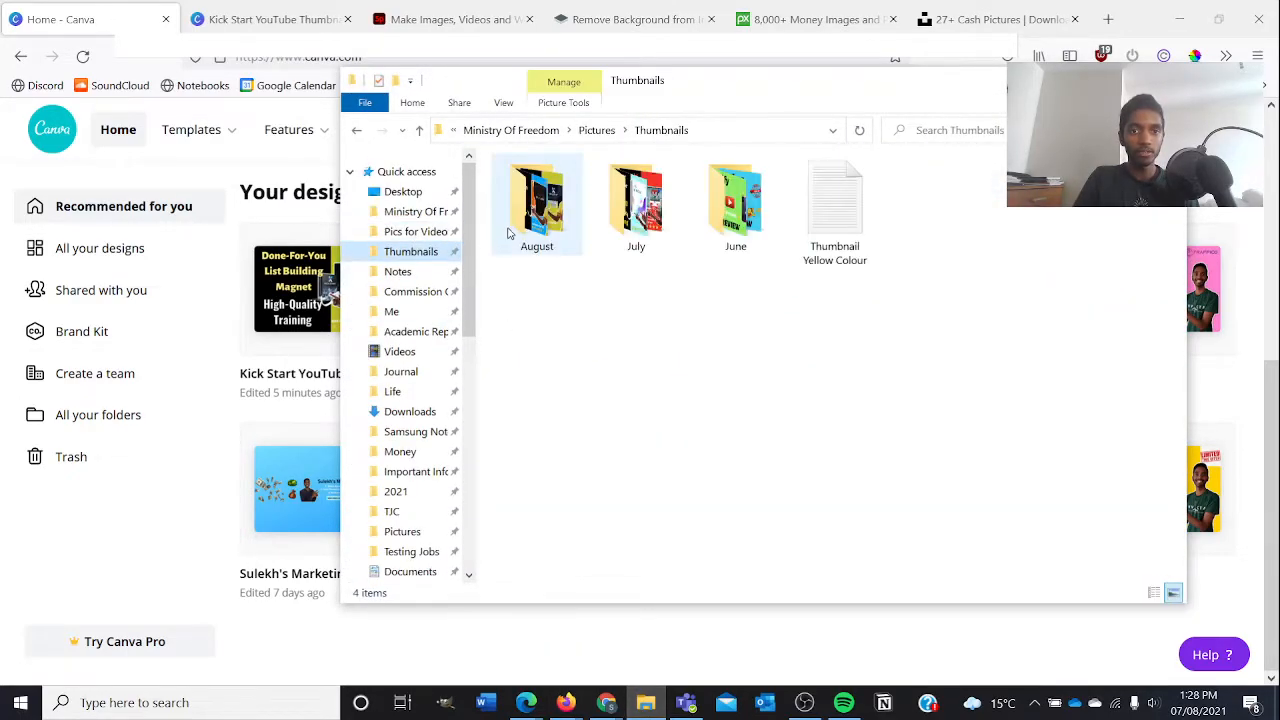
pyautogui.doubleClick(558, 224)
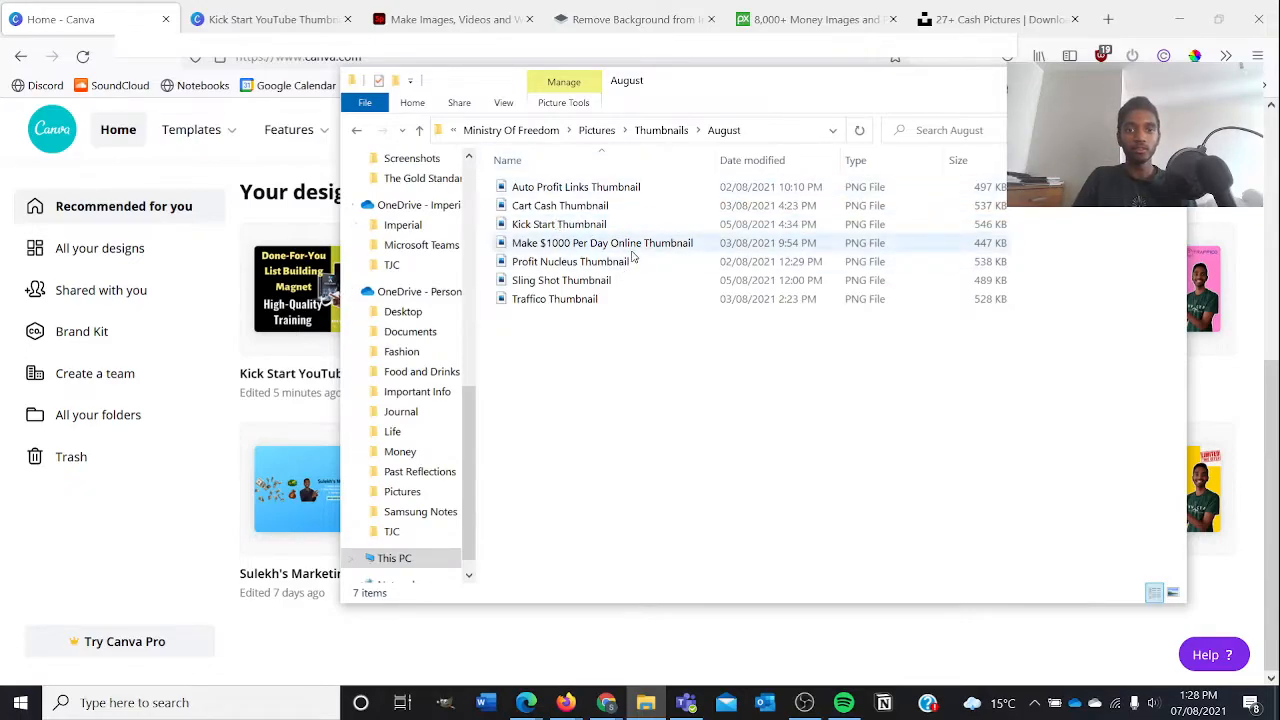
pyautogui.click(662, 132)
pyautogui.doubleClick(630, 205)
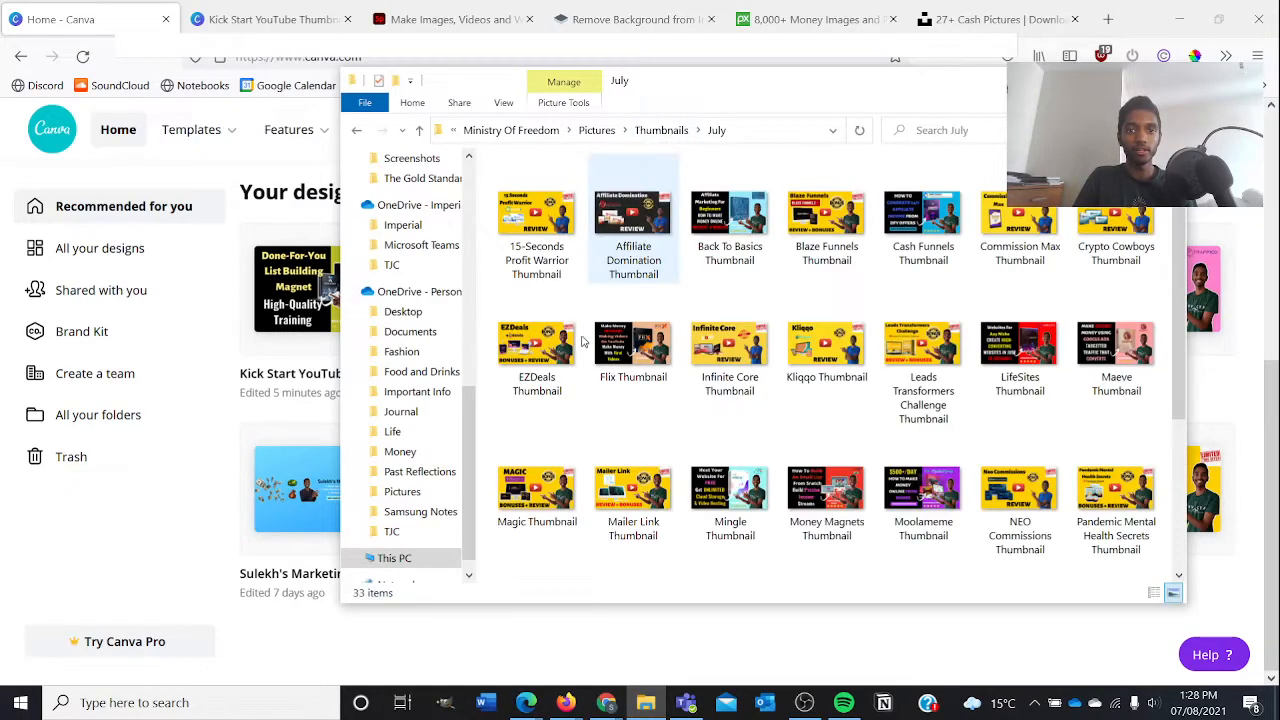
# View the thumbnails in the June subfolder of Thumbnails, and reopen the July subfolder
pyautogui.click(657, 138)
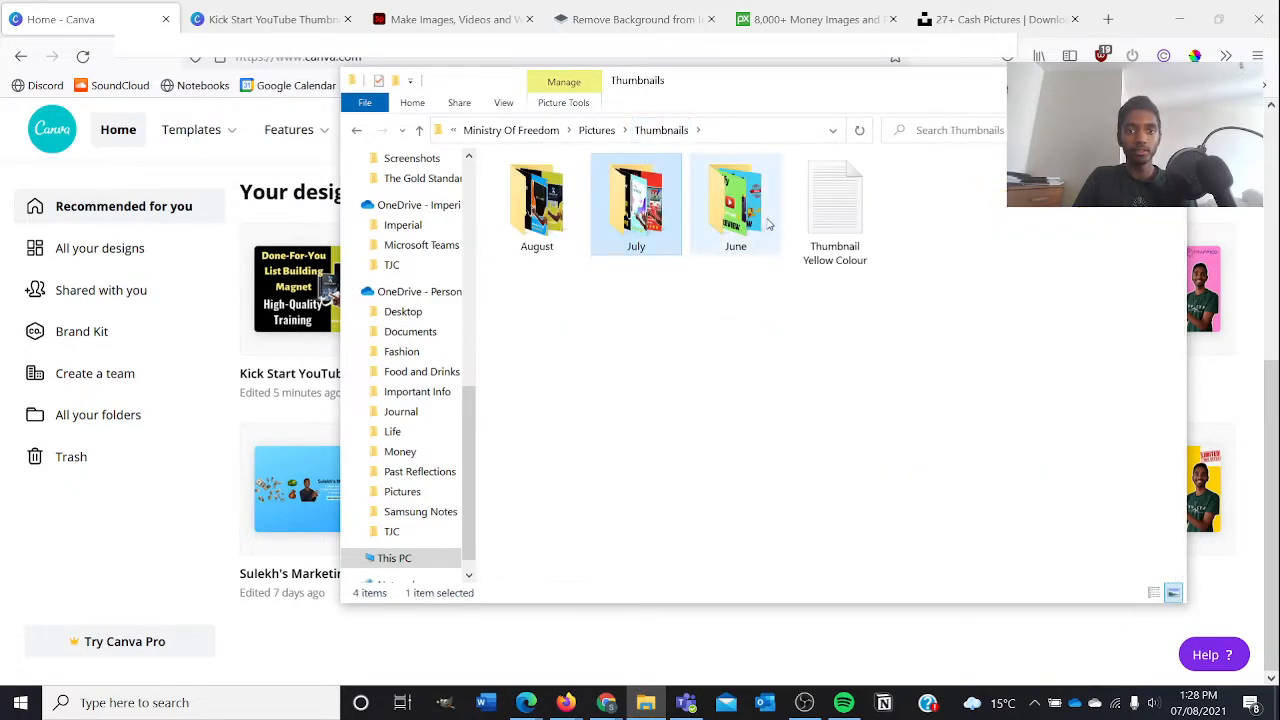
pyautogui.doubleClick(737, 205)
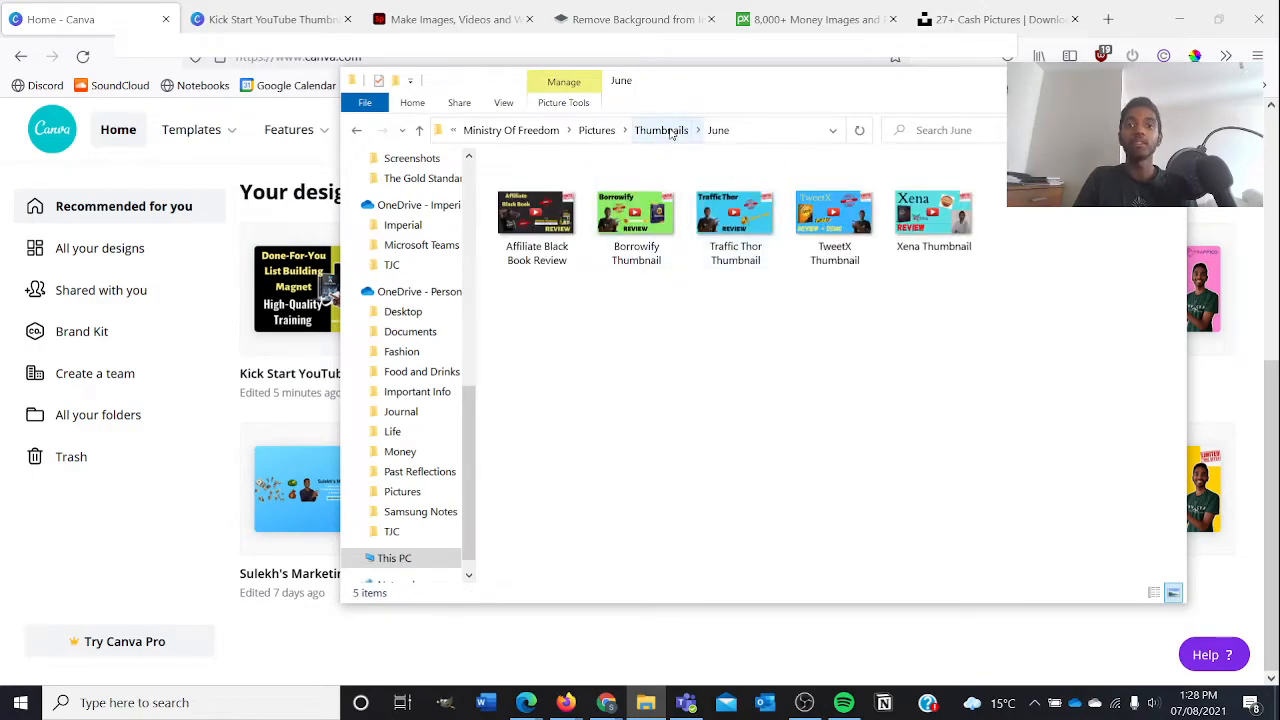
pyautogui.click(667, 133)
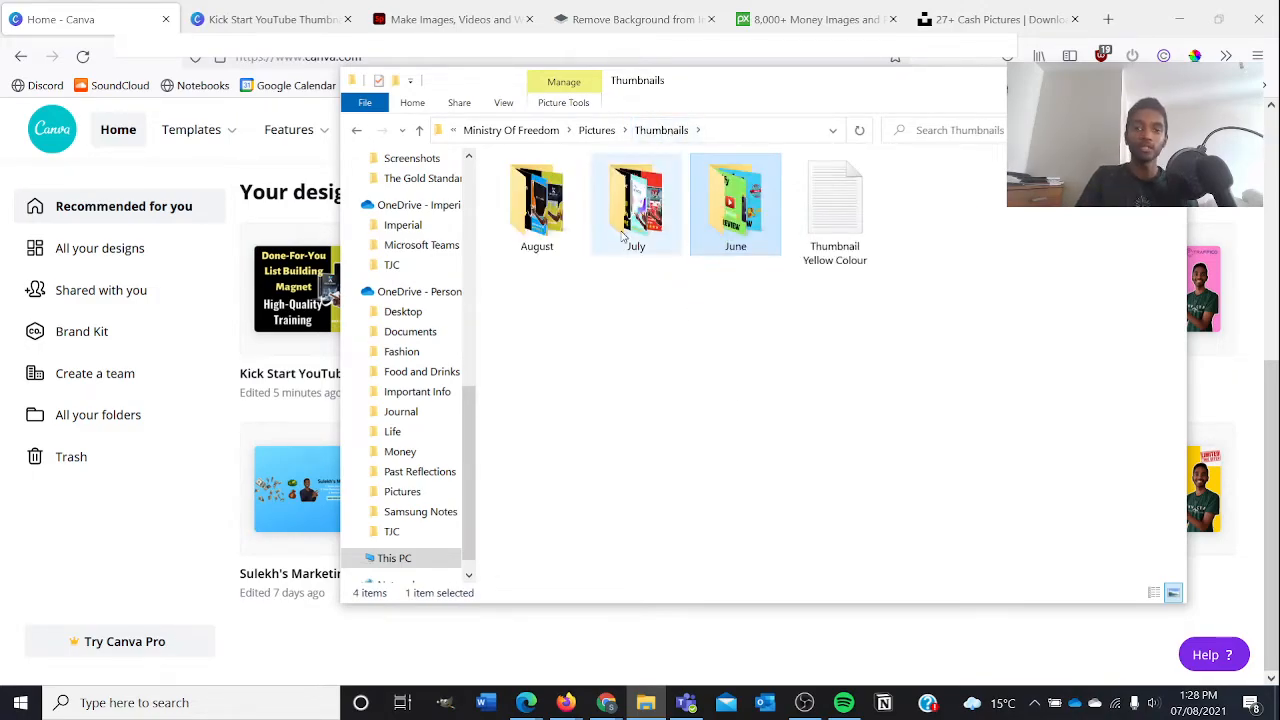
pyautogui.doubleClick(636, 206)
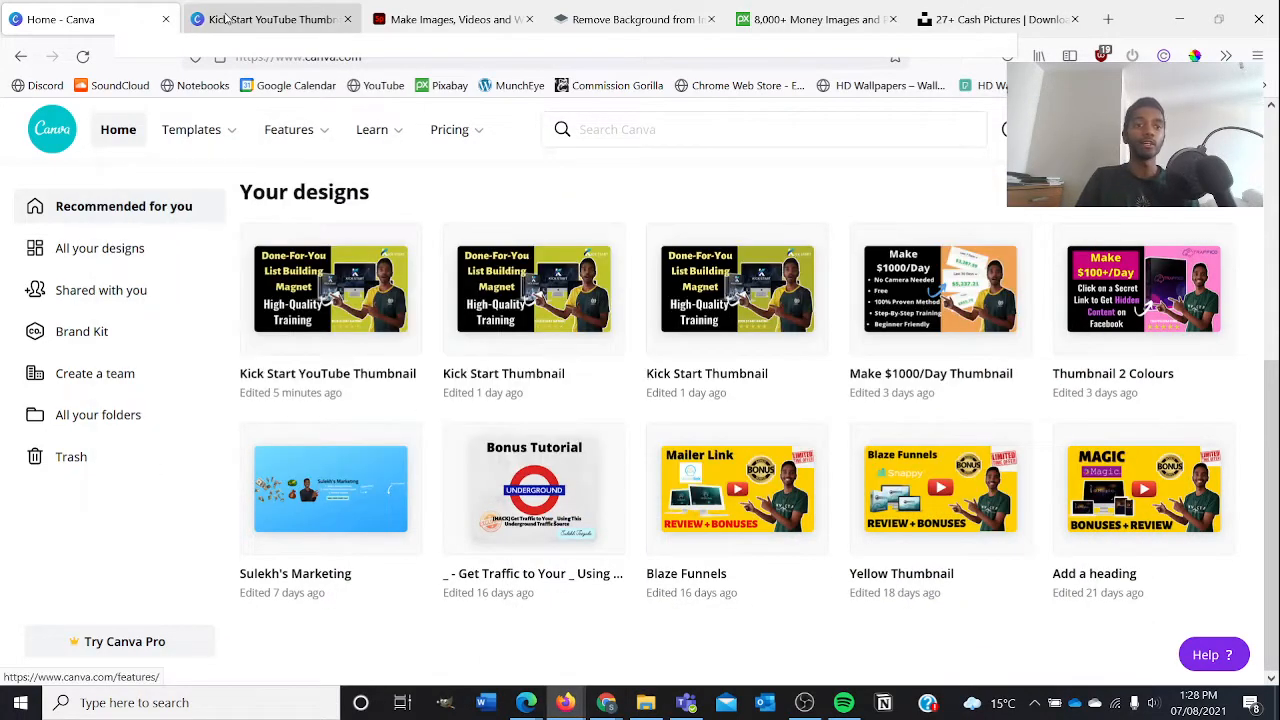
# Switch to the open Kick Start YouTube Thumbnail design for a look, and return to the Canva home page
pyautogui.rightClick(226, 18)
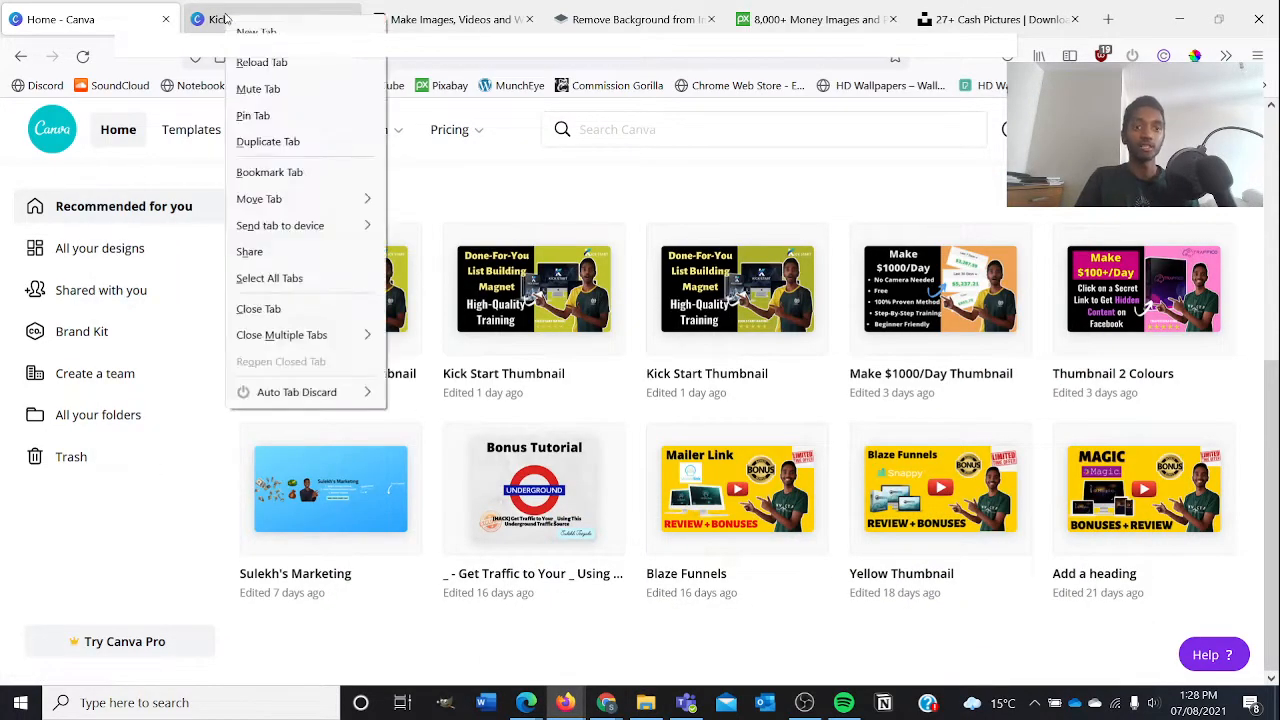
pyautogui.click(218, 16)
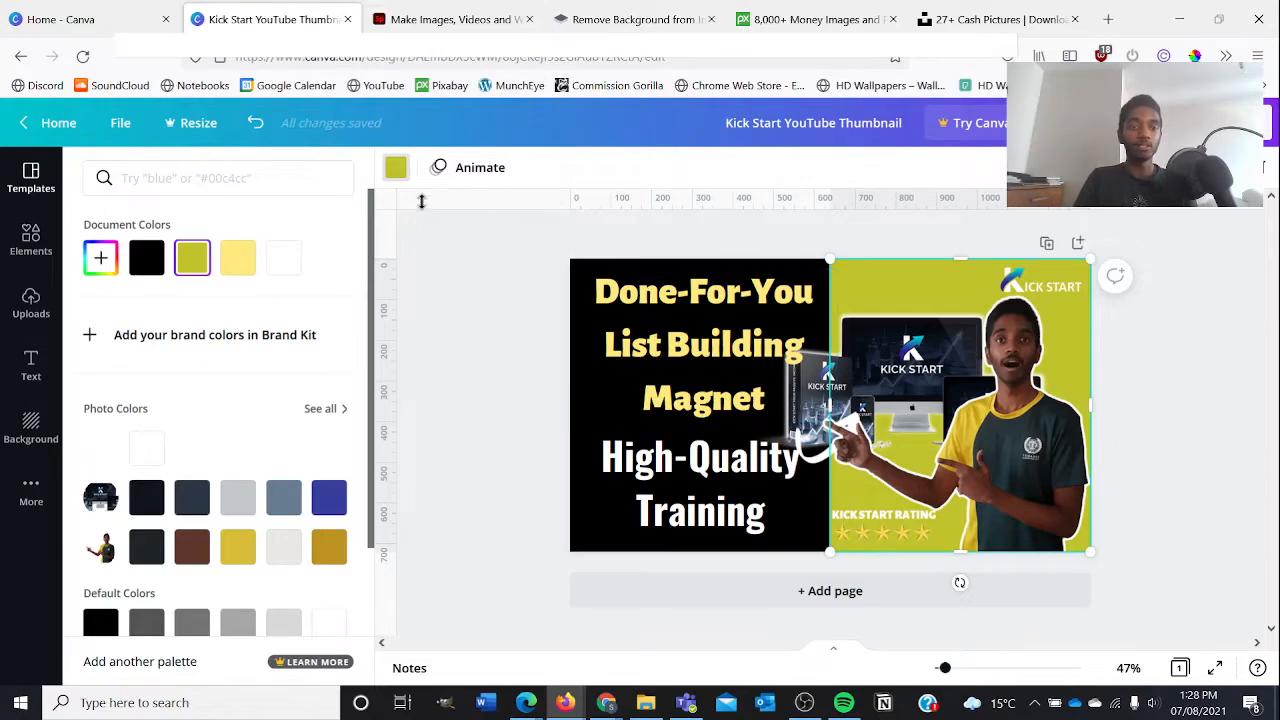
pyautogui.click(117, 24)
# Search Canva for "youtube thumbnail" and open the suggested YouTube Thumbnail format, 1280 × 720 px
pyautogui.click(710, 126)
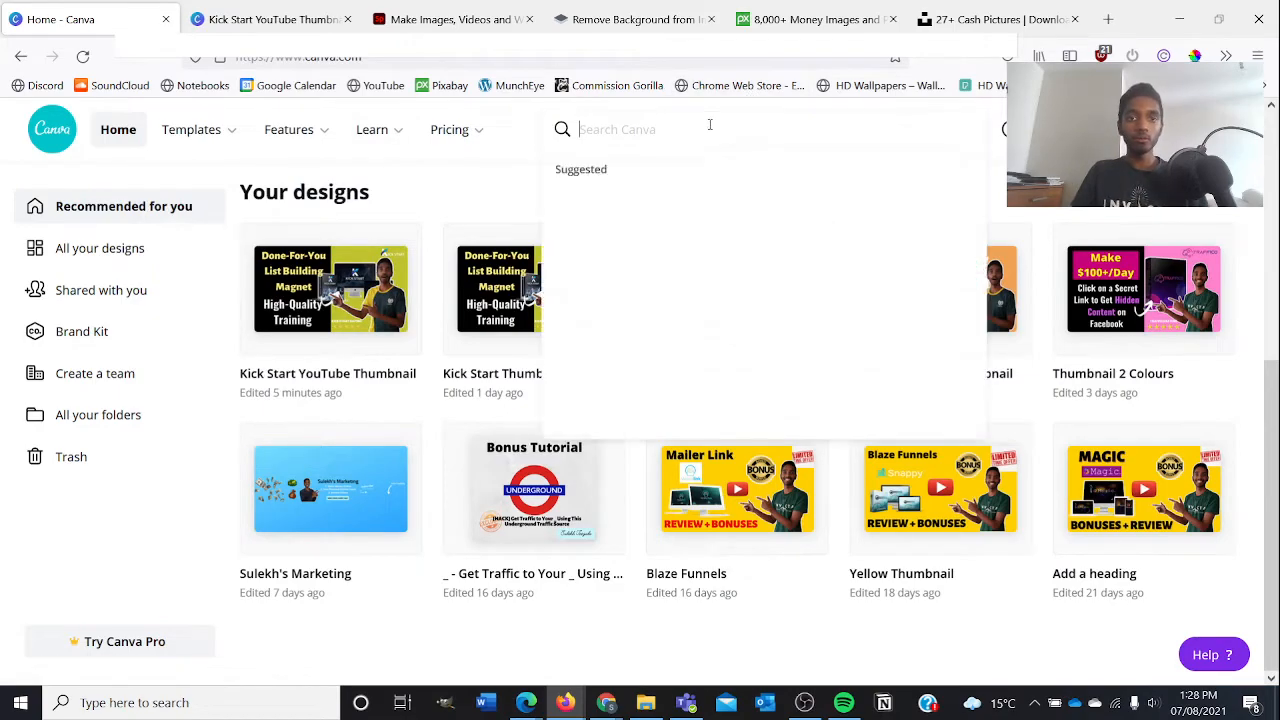
pyautogui.write('yo')
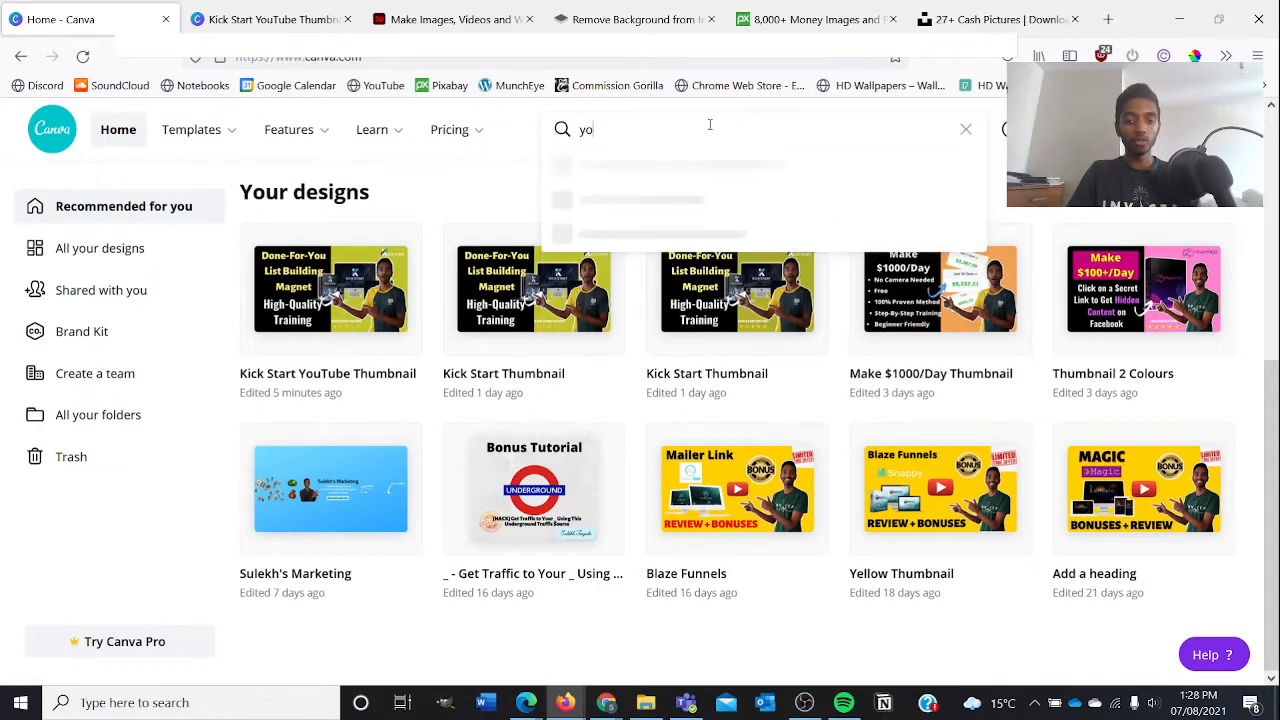
pyautogui.write('utube th')
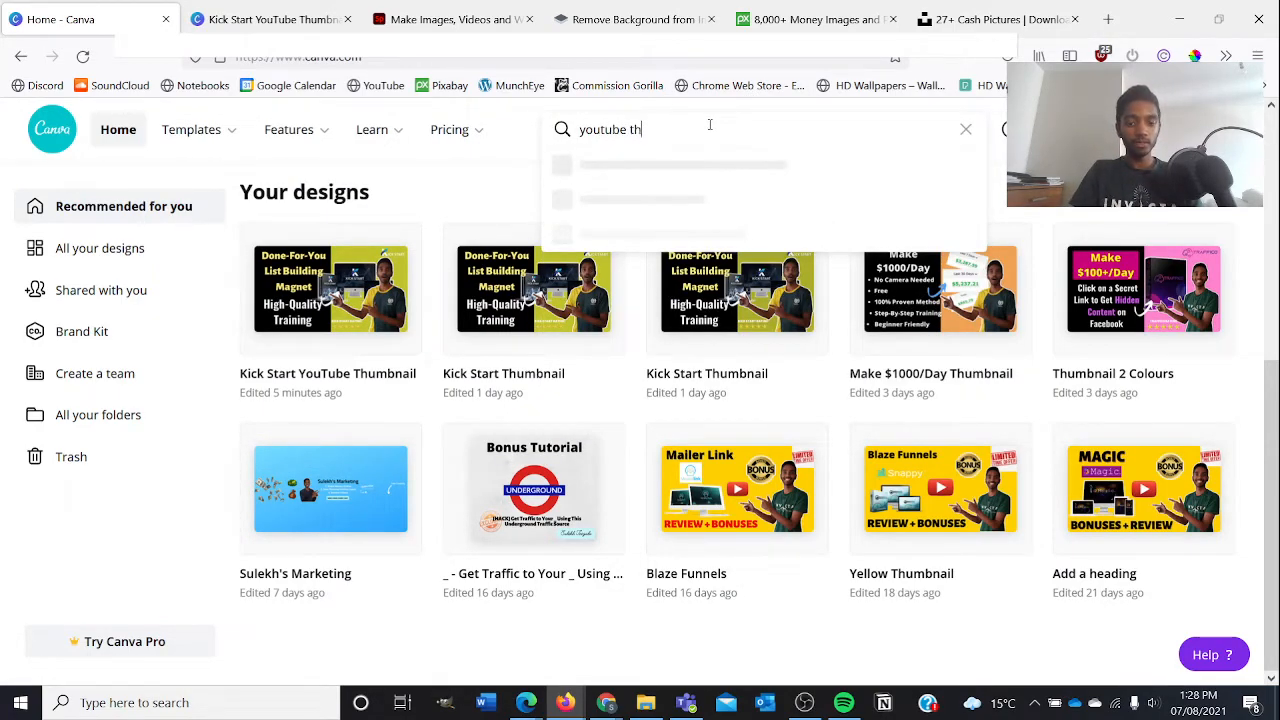
pyautogui.write('umbnail')
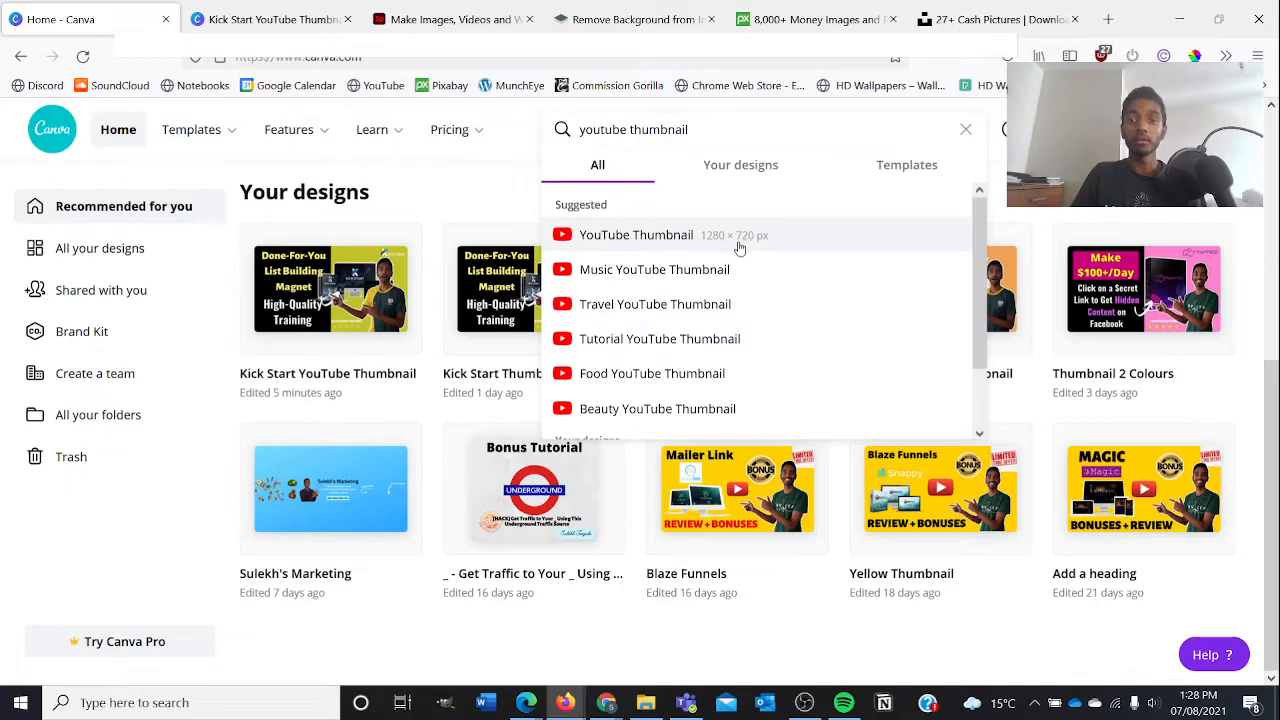
pyautogui.click(651, 240)
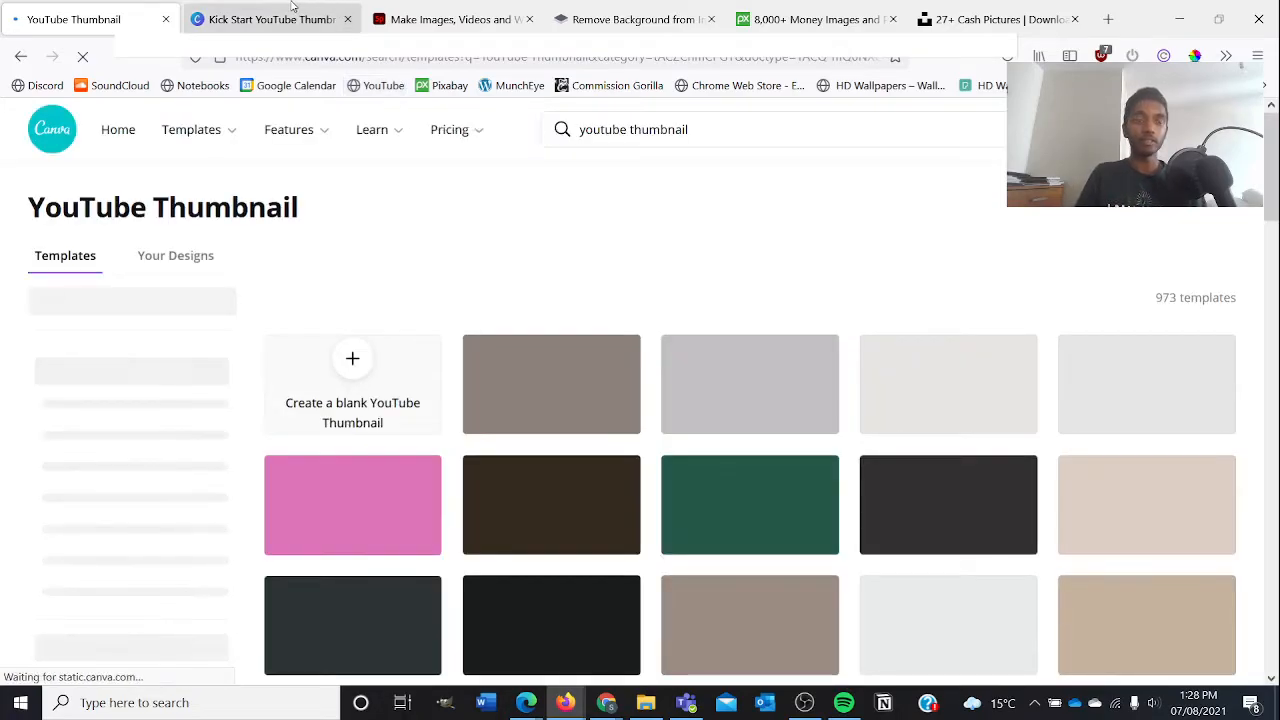
# Examine the cut-out person image in the Kick Start YouTube Thumbnail design and deselect it
pyautogui.click(293, 10)
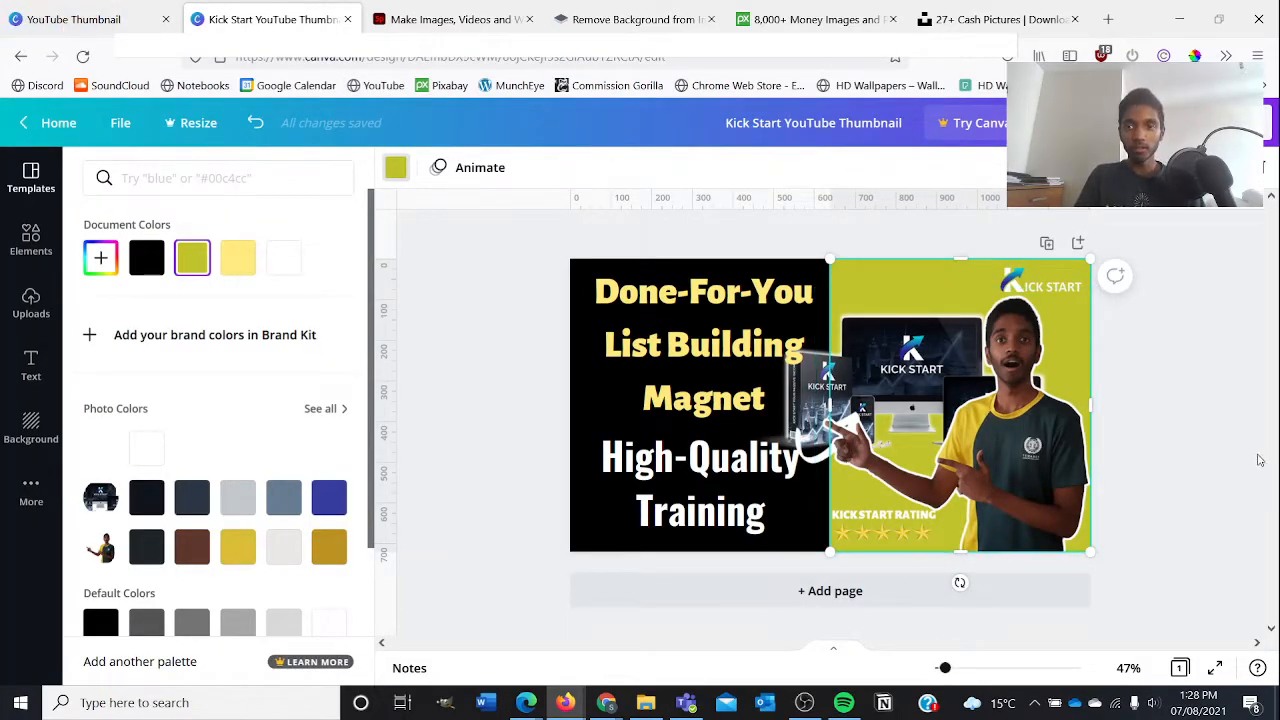
pyautogui.click(1020, 456)
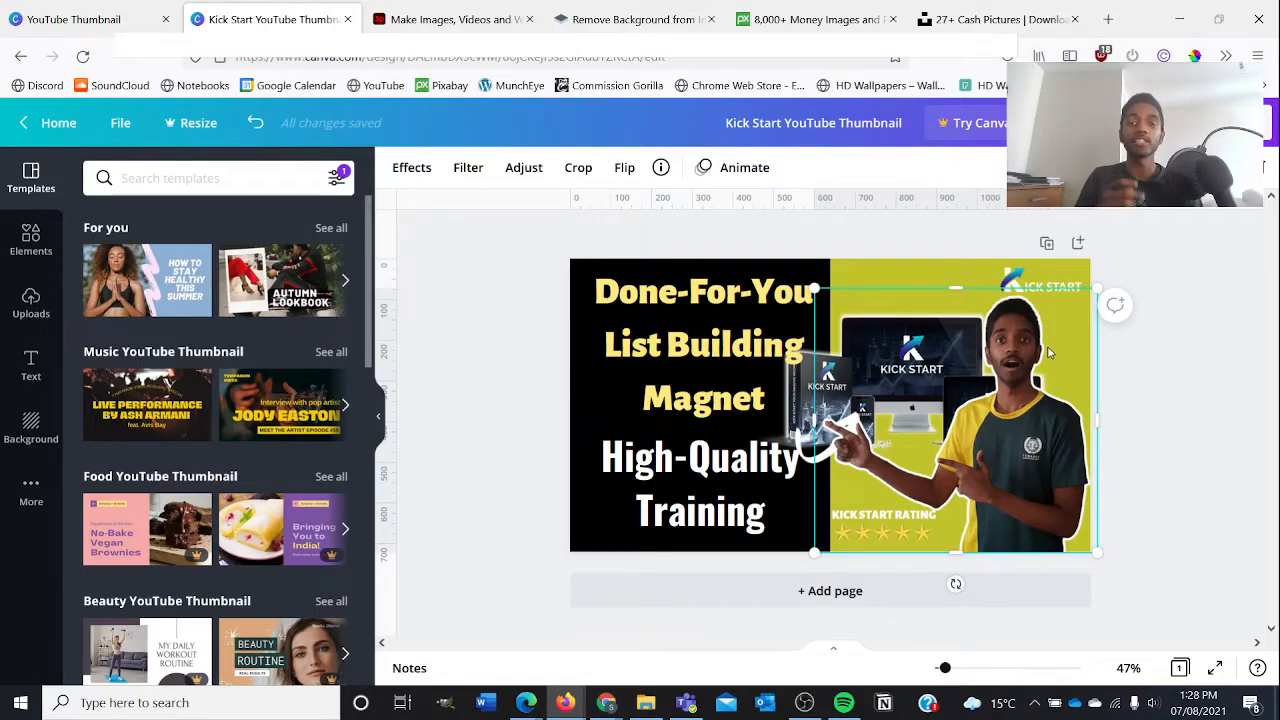
pyautogui.click(1164, 378)
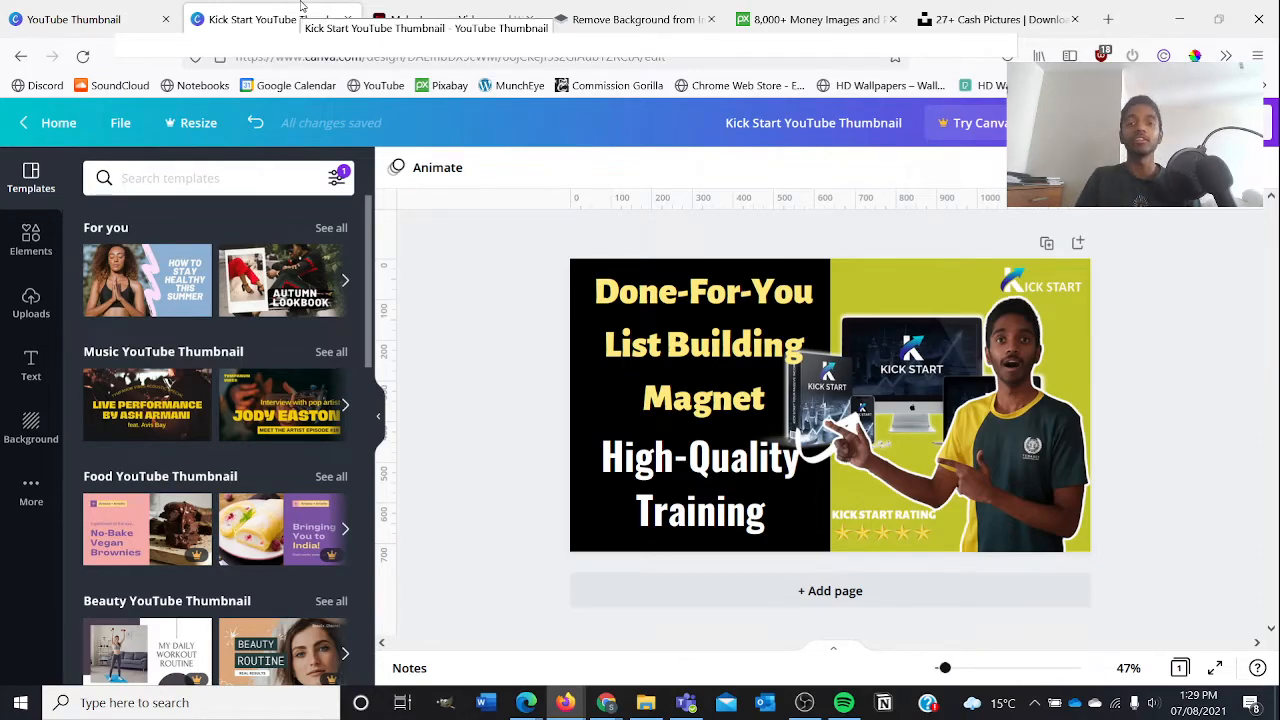
# Return to the YouTube Thumbnail template results and run the suggested "youtube thumbnails" search
pyautogui.click(123, 6)
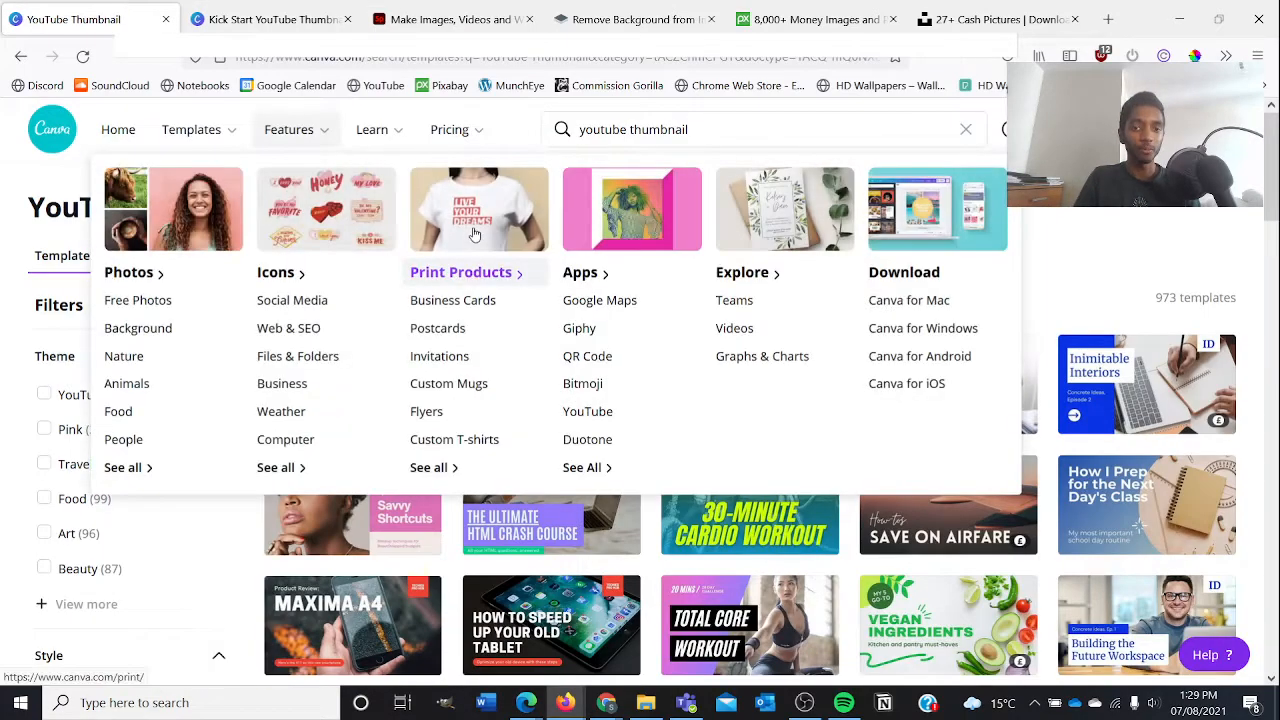
pyautogui.click(760, 136)
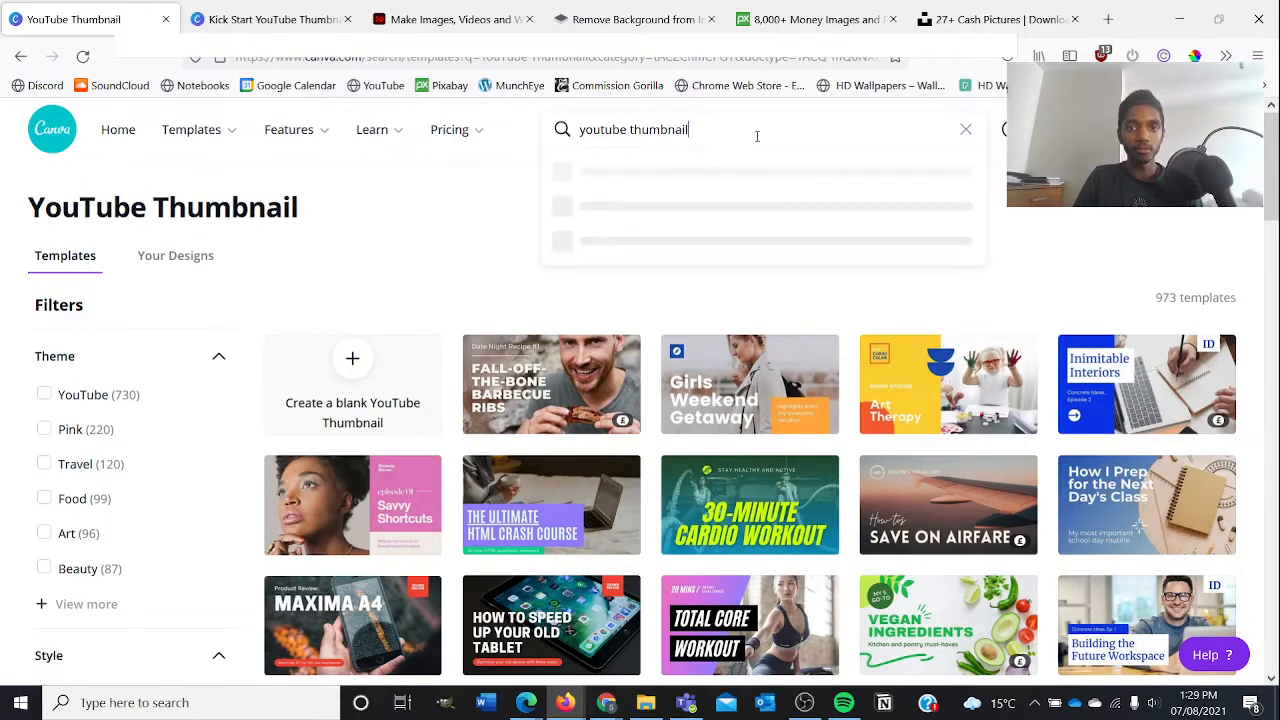
pyautogui.click(653, 174)
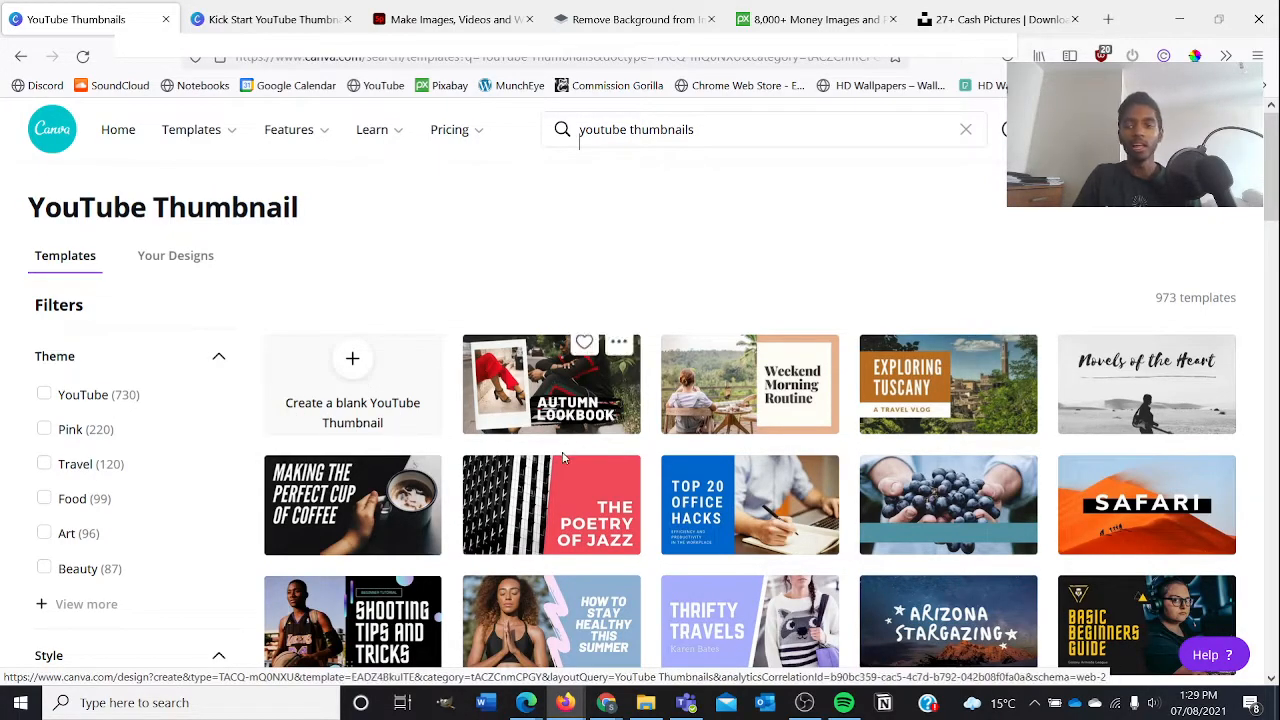
# Browse the YouTube Thumbnail templates and create a blank YouTube Thumbnail design
pyautogui.scroll(-2, 563, 457)
pyautogui.scroll(-2, 700, 380)
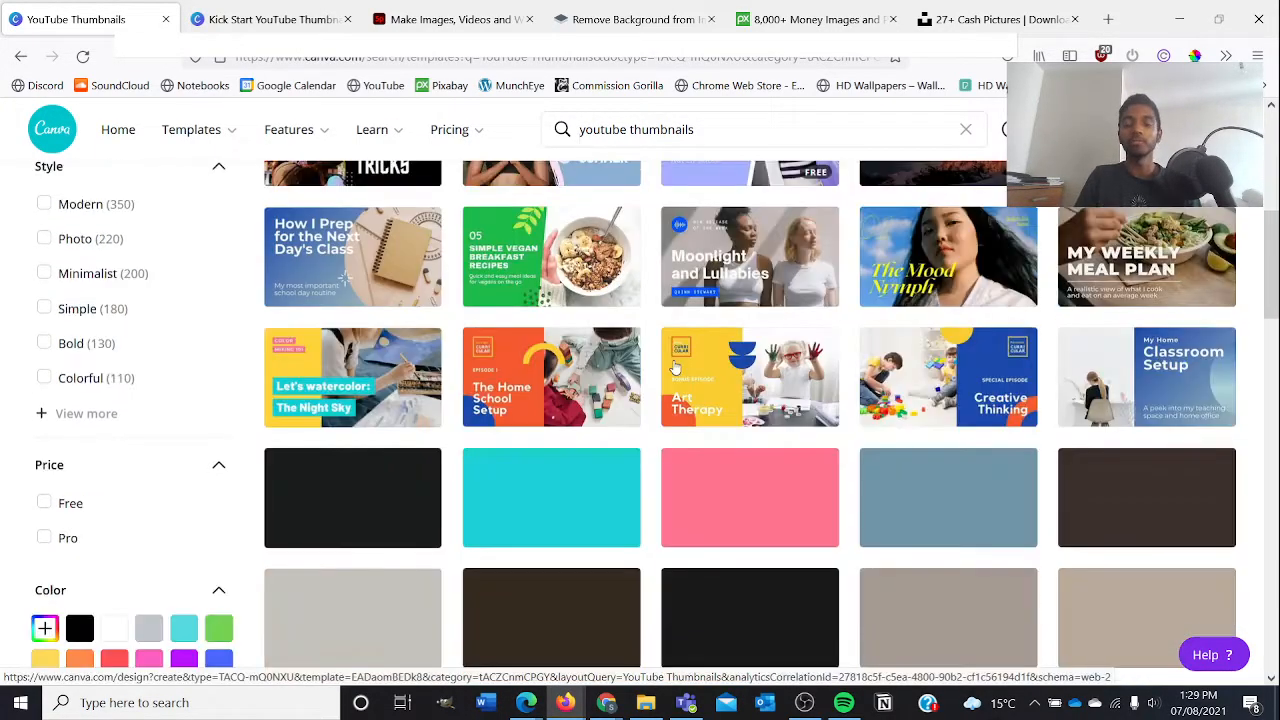
pyautogui.scroll(-3, 766, 429)
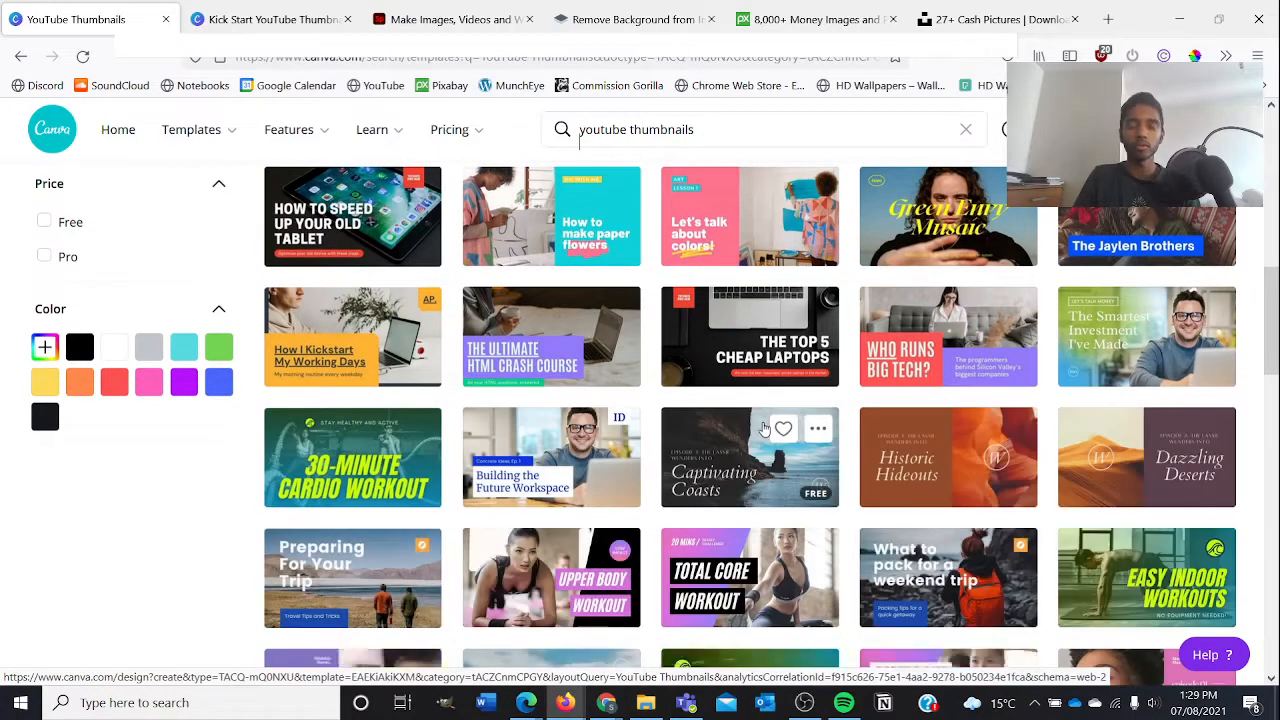
pyautogui.scroll(10, 762, 428)
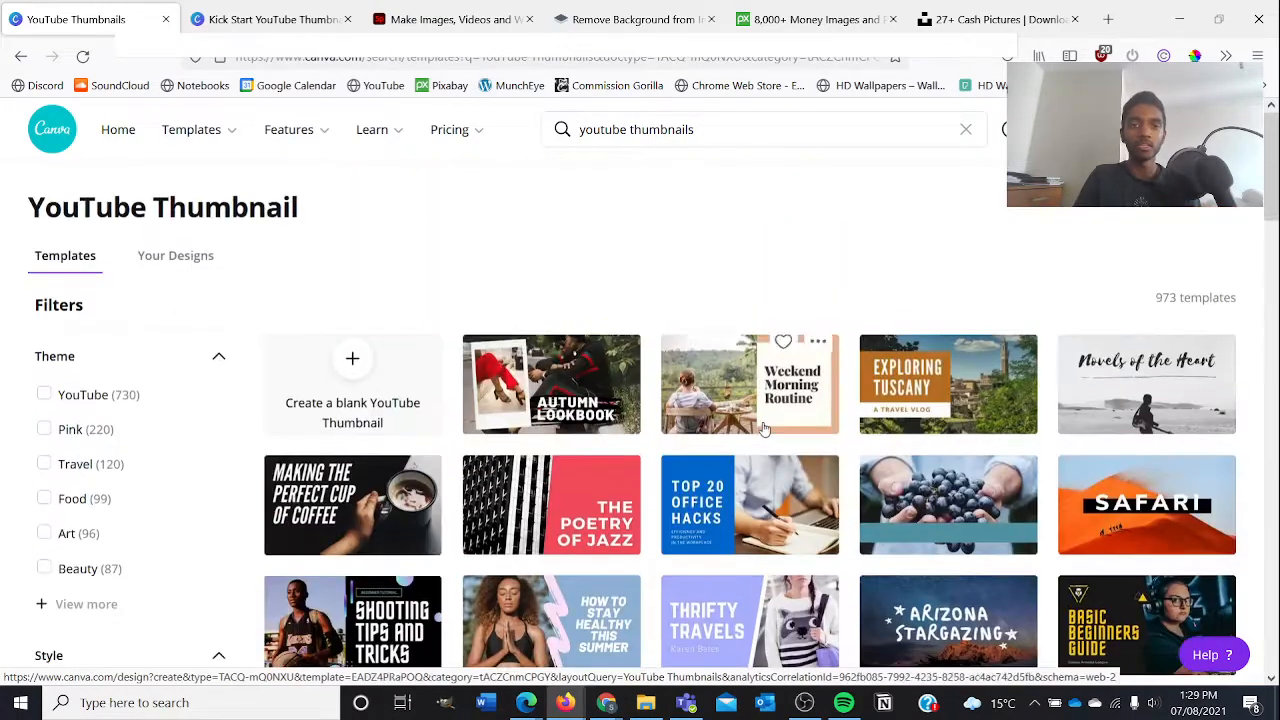
pyautogui.click(352, 365)
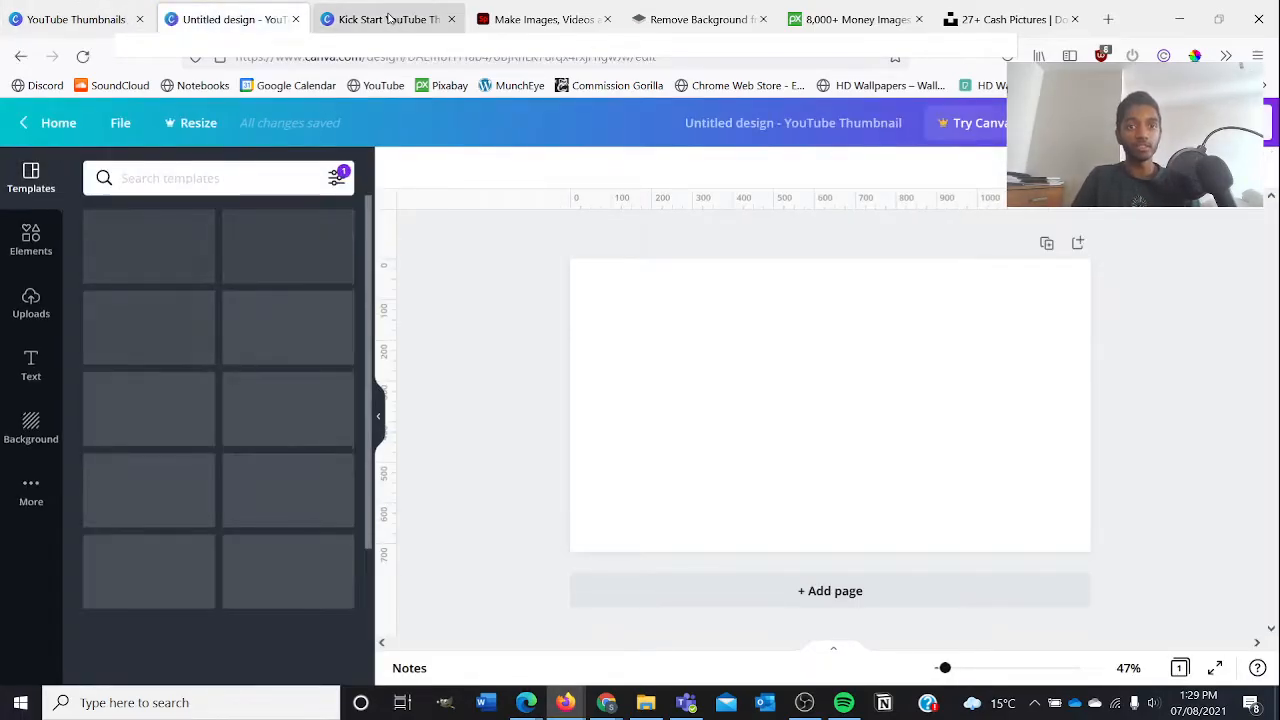
# Examine the black text half of the Kick Start YouTube Thumbnail design and return to the blank design
pyautogui.click(388, 19)
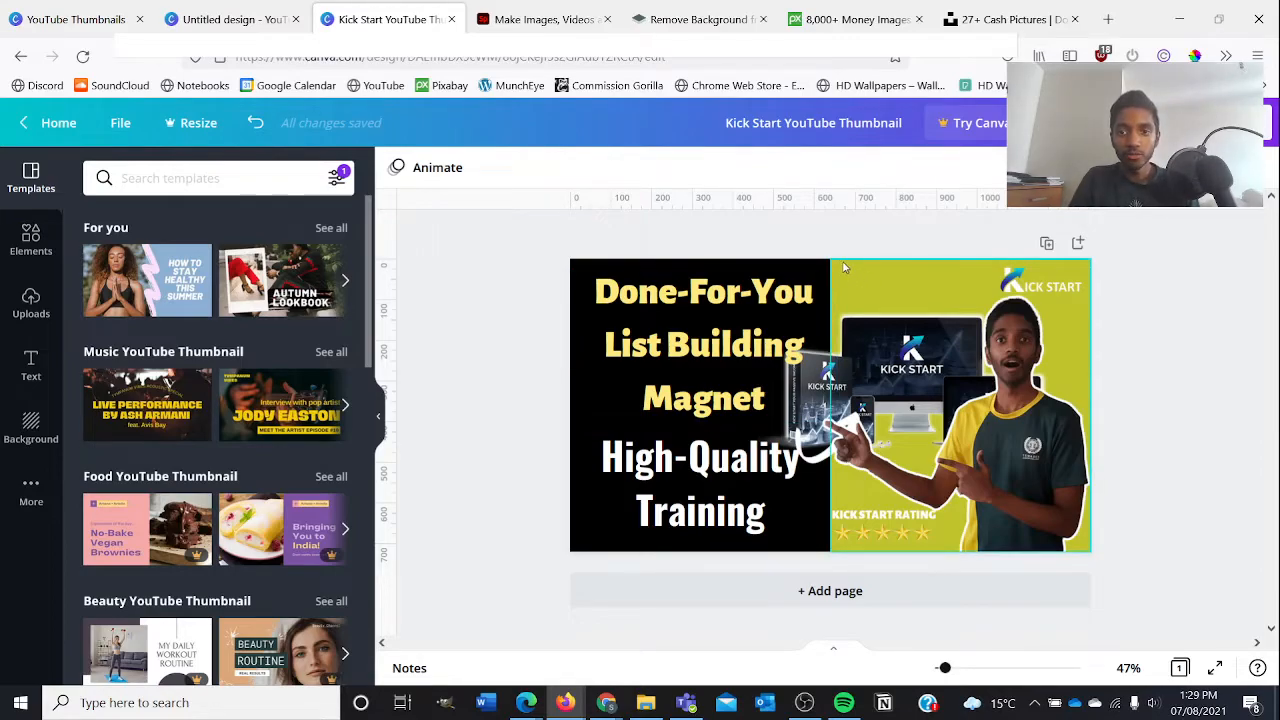
pyautogui.click(806, 265)
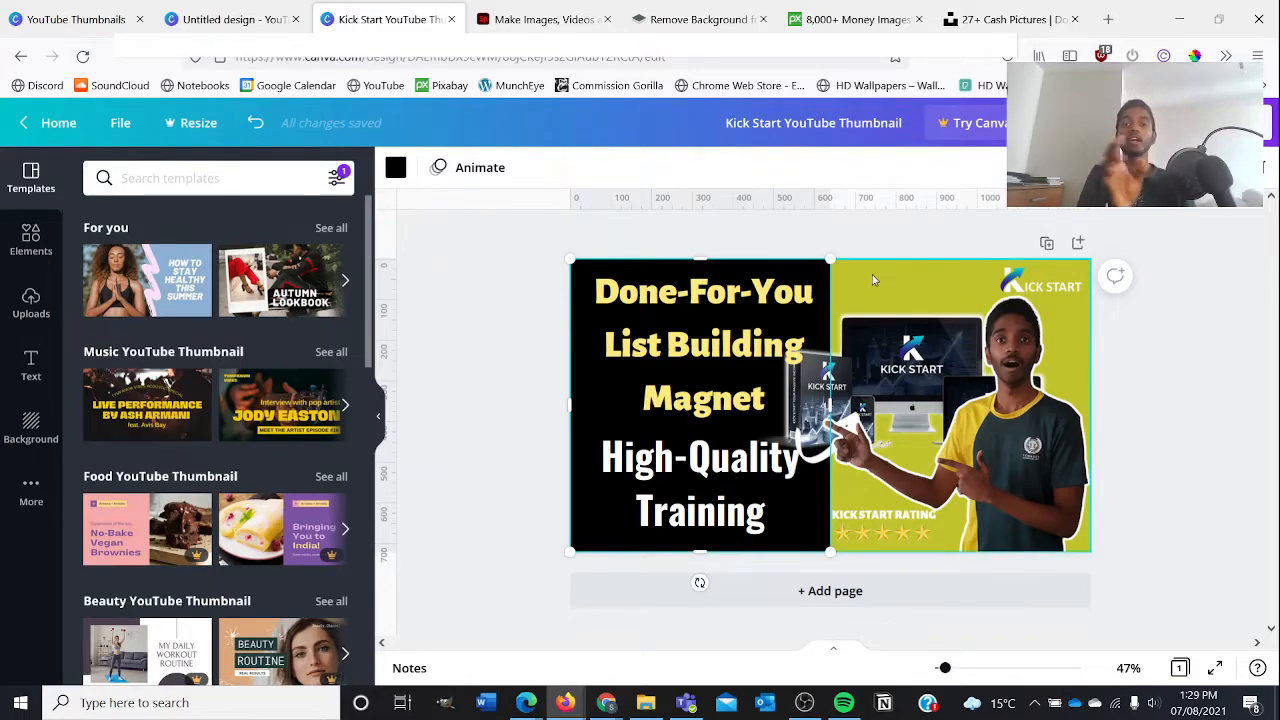
pyautogui.click(228, 5)
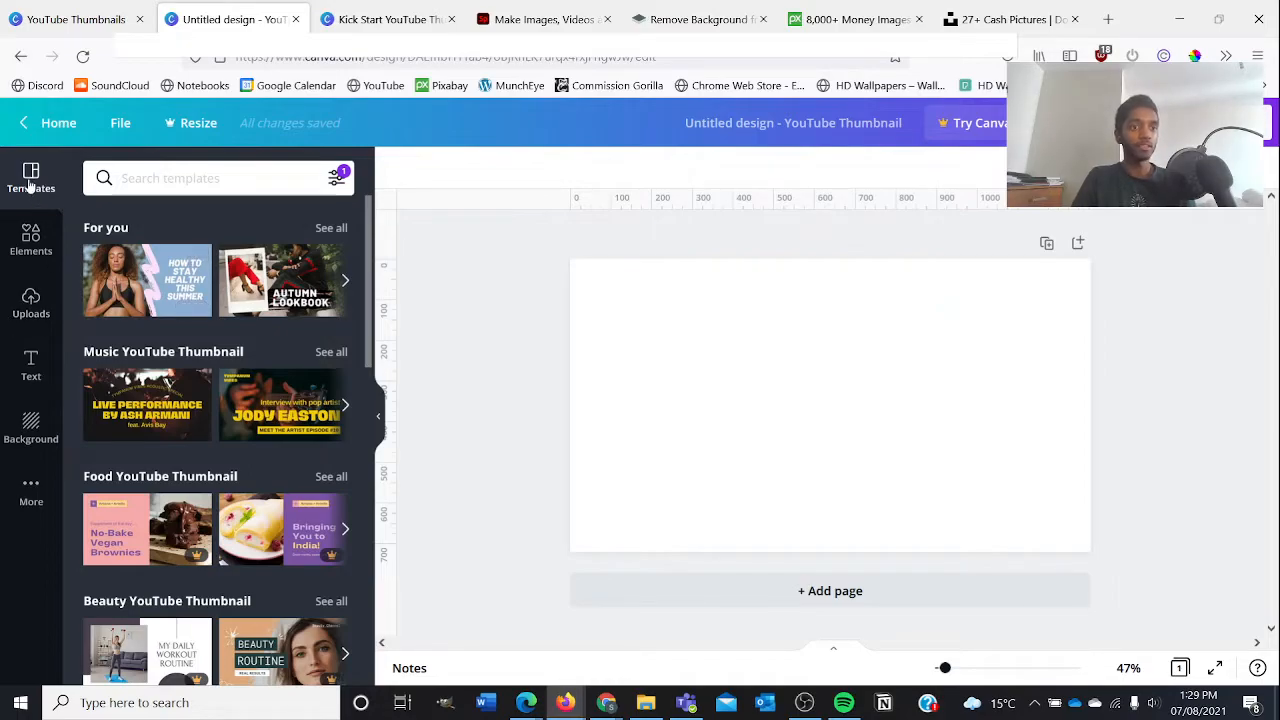
# Upload the 15-Seconds Profit Warrior Thumbnail from the July folder to the design's uploaded images
pyautogui.click(31, 305)
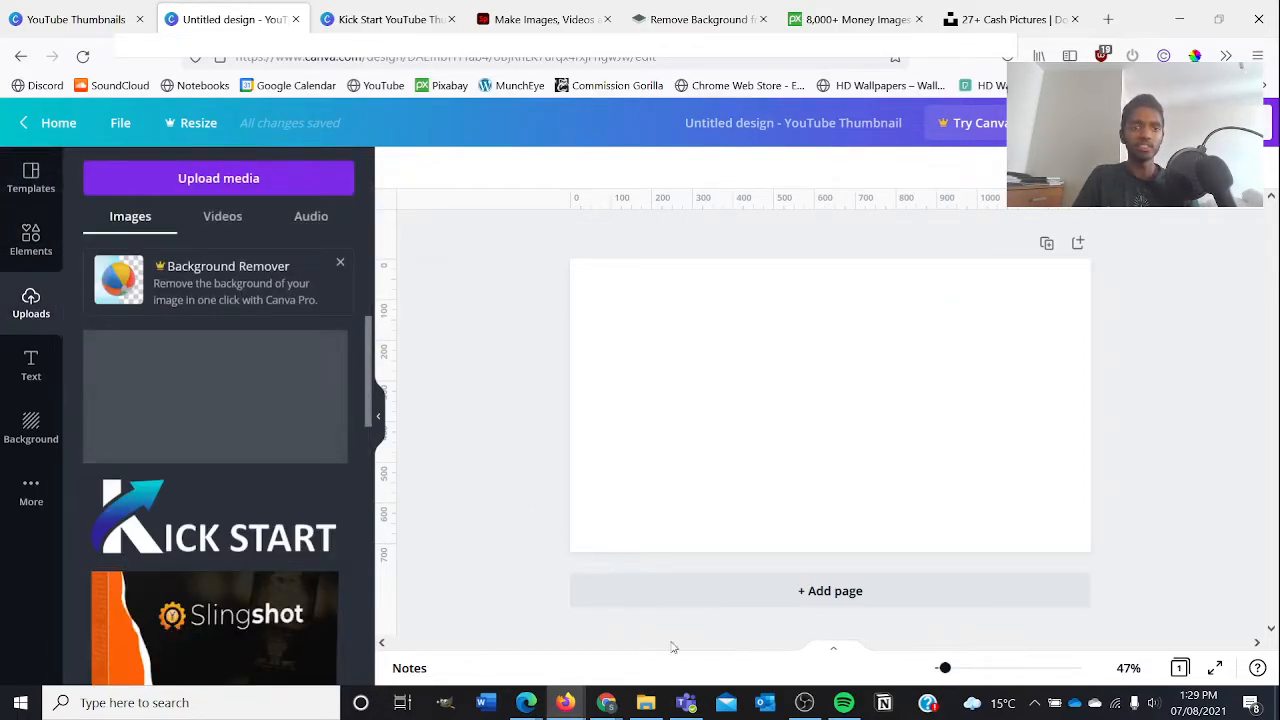
pyautogui.click(646, 702)
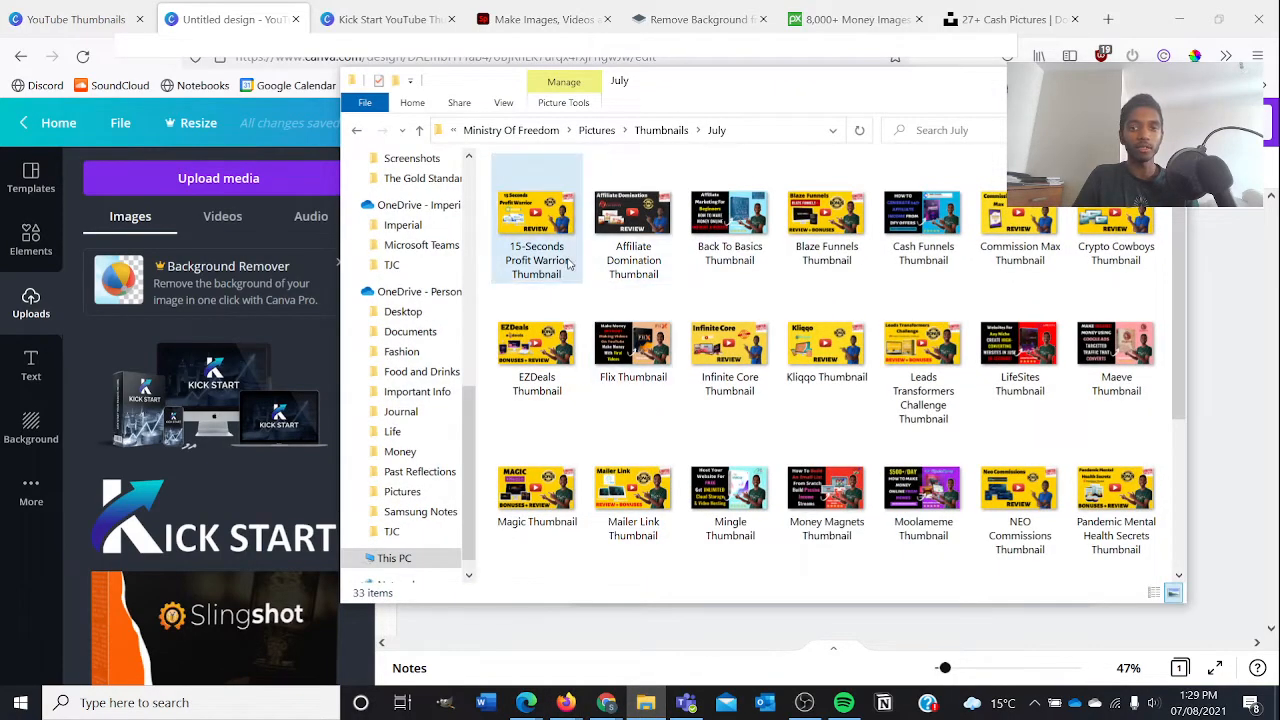
pyautogui.moveTo(543, 255); pyautogui.dragTo(285, 400)
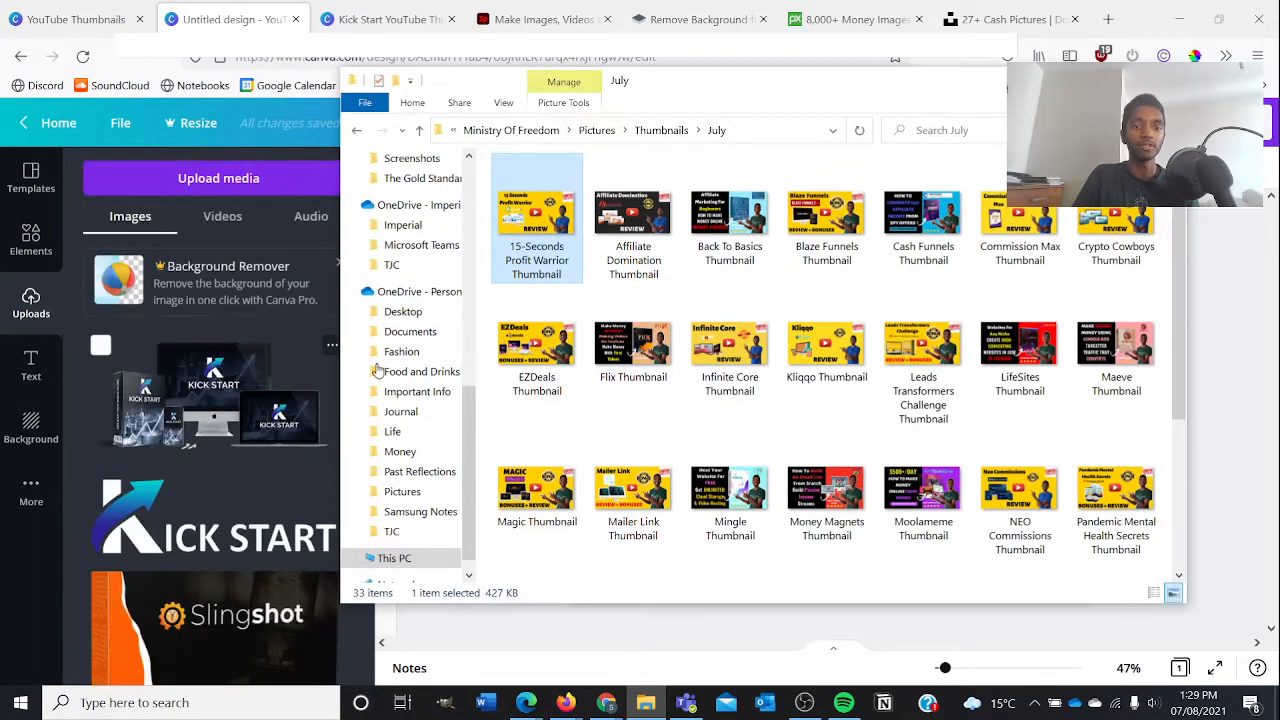
pyautogui.click(1091, 80)
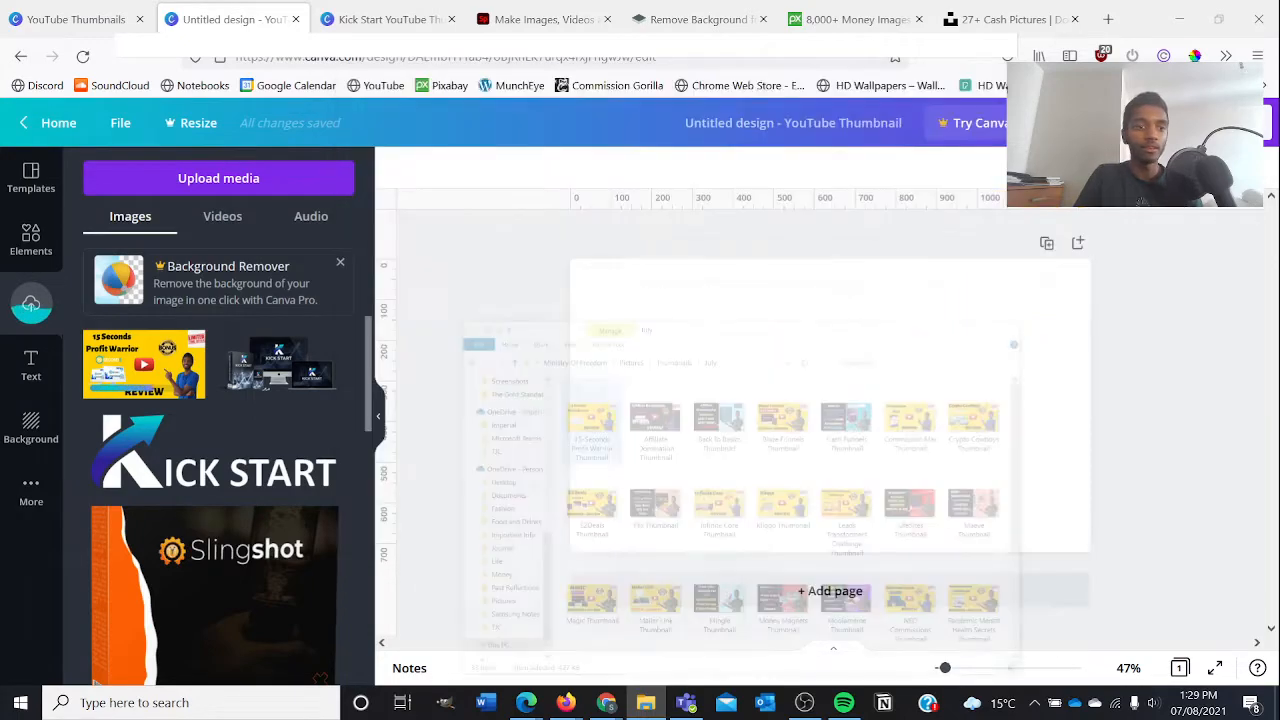
pyautogui.scroll(-3, 291, 446)
pyautogui.scroll(3, 291, 446)
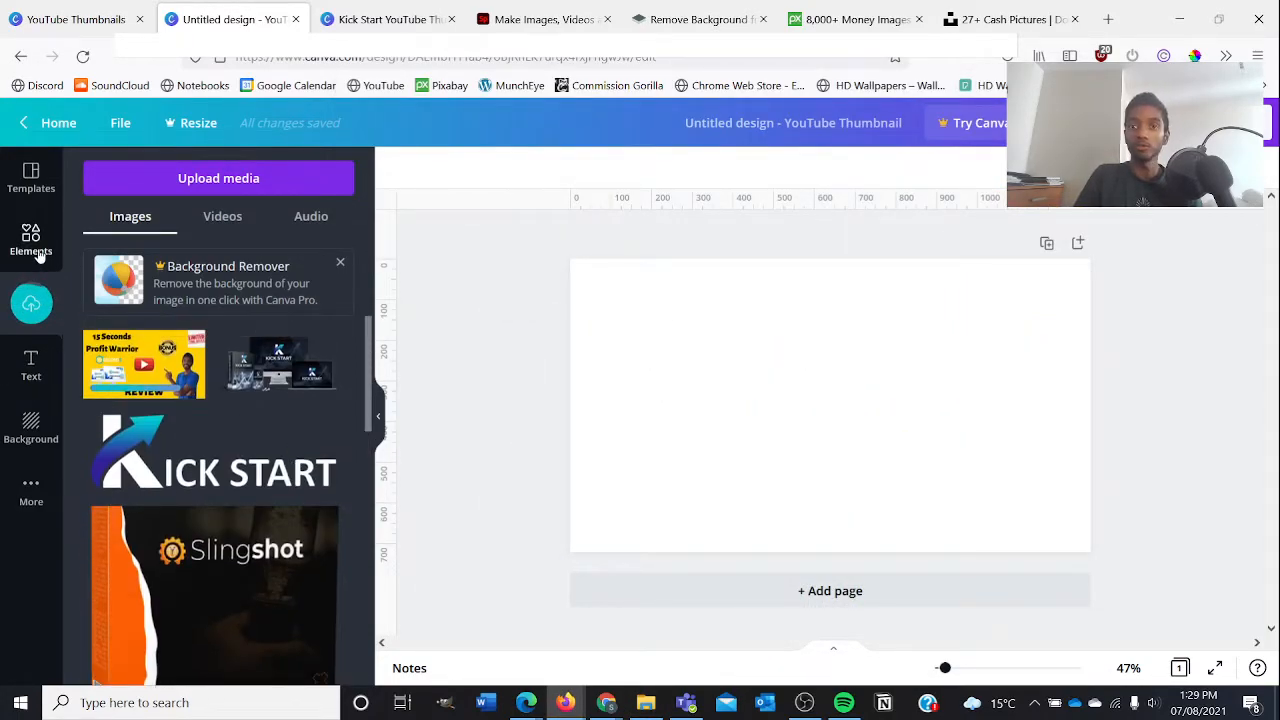
# Add a square shape, align it to the page's upper-left corner and enlarge it to the full page height
pyautogui.click(31, 245)
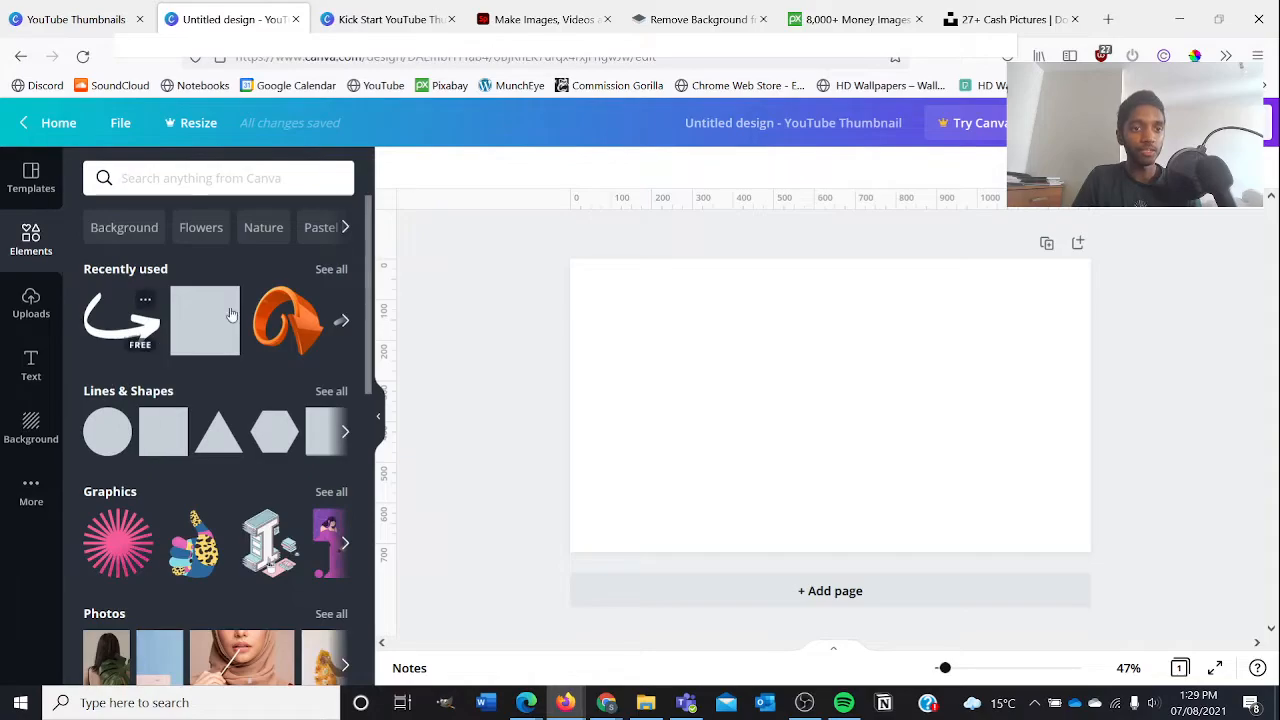
pyautogui.click(160, 432)
pyautogui.moveTo(862, 405); pyautogui.dragTo(687, 341)
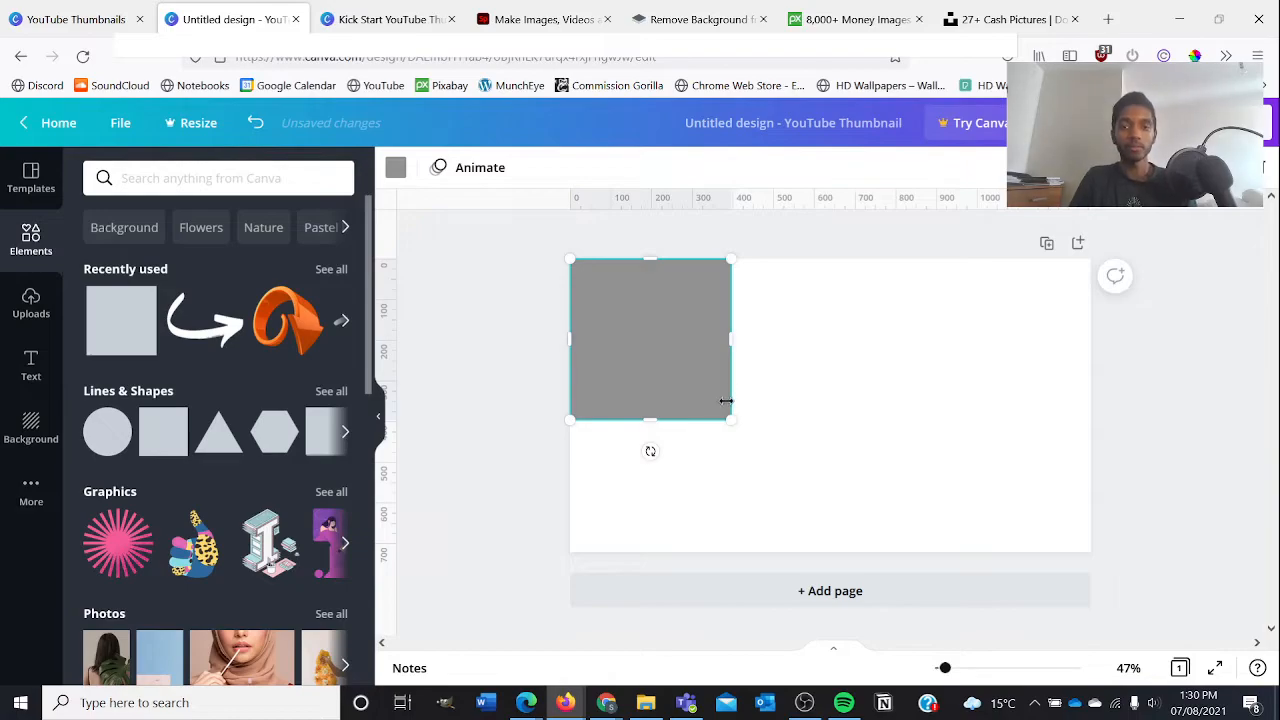
pyautogui.moveTo(731, 421); pyautogui.dragTo(876, 539)
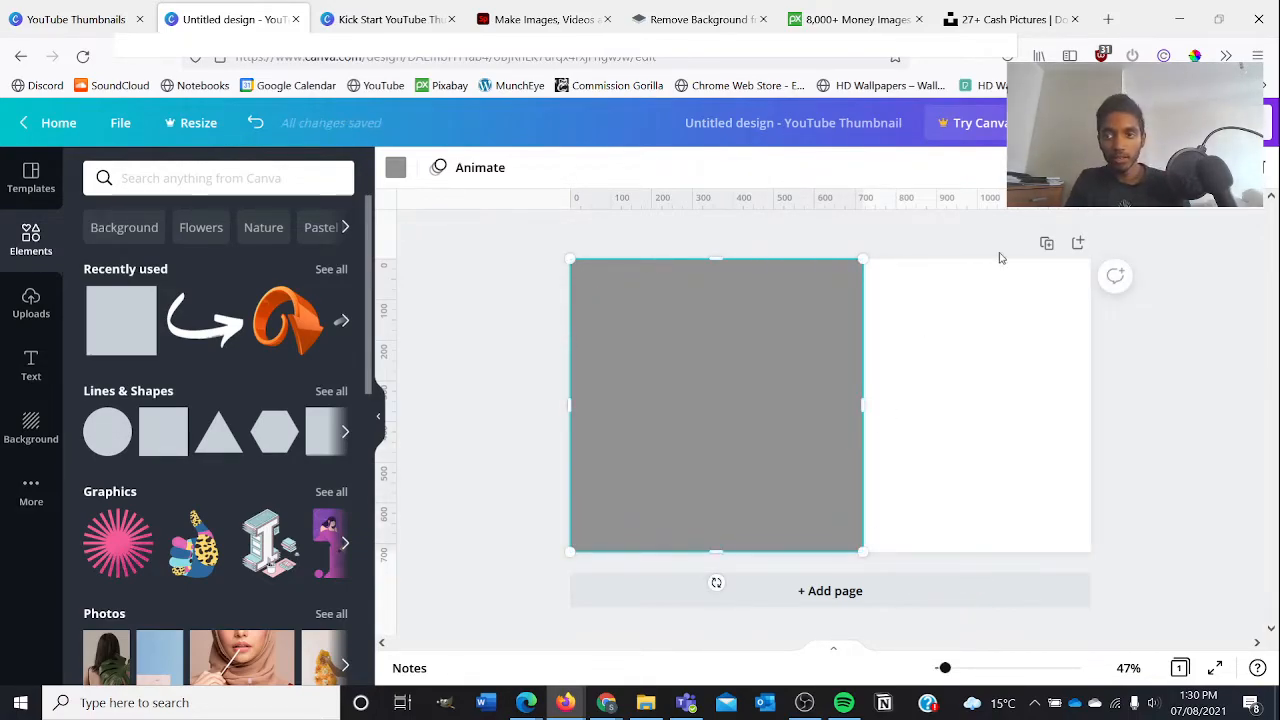
# Hide the rulers and show them again
pyautogui.click(120, 122)
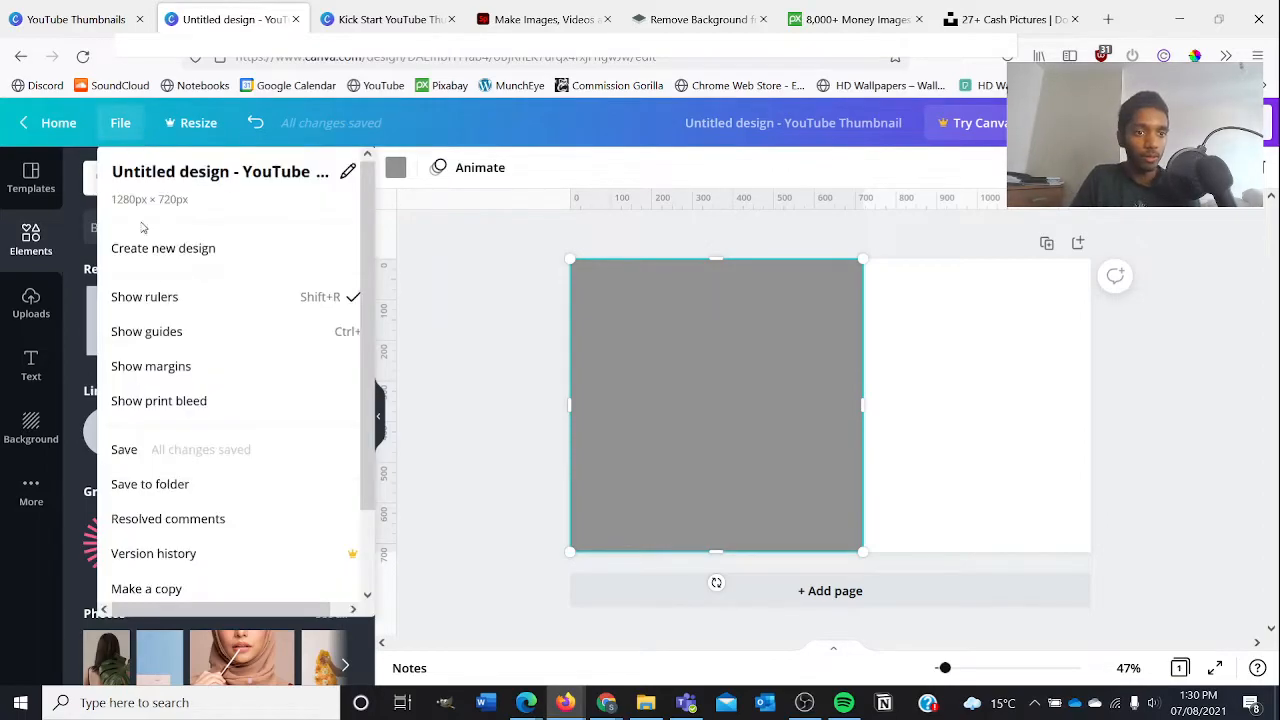
pyautogui.click(168, 307)
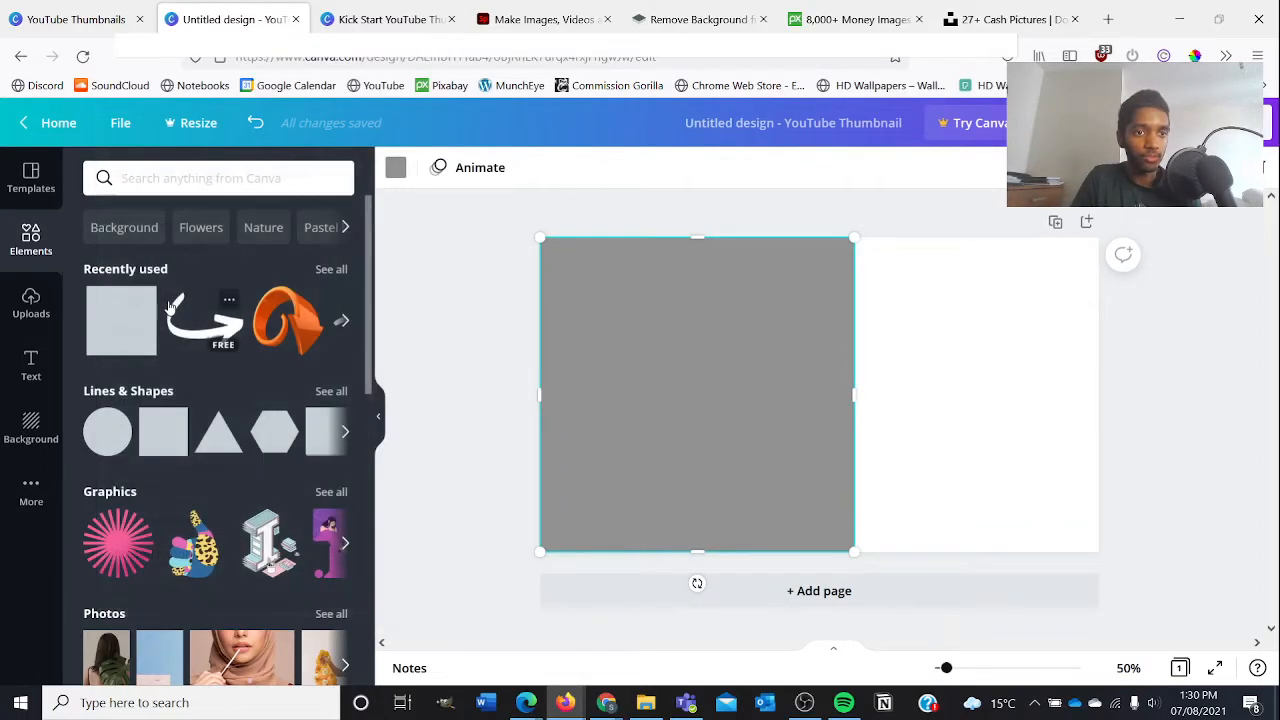
pyautogui.click(124, 124)
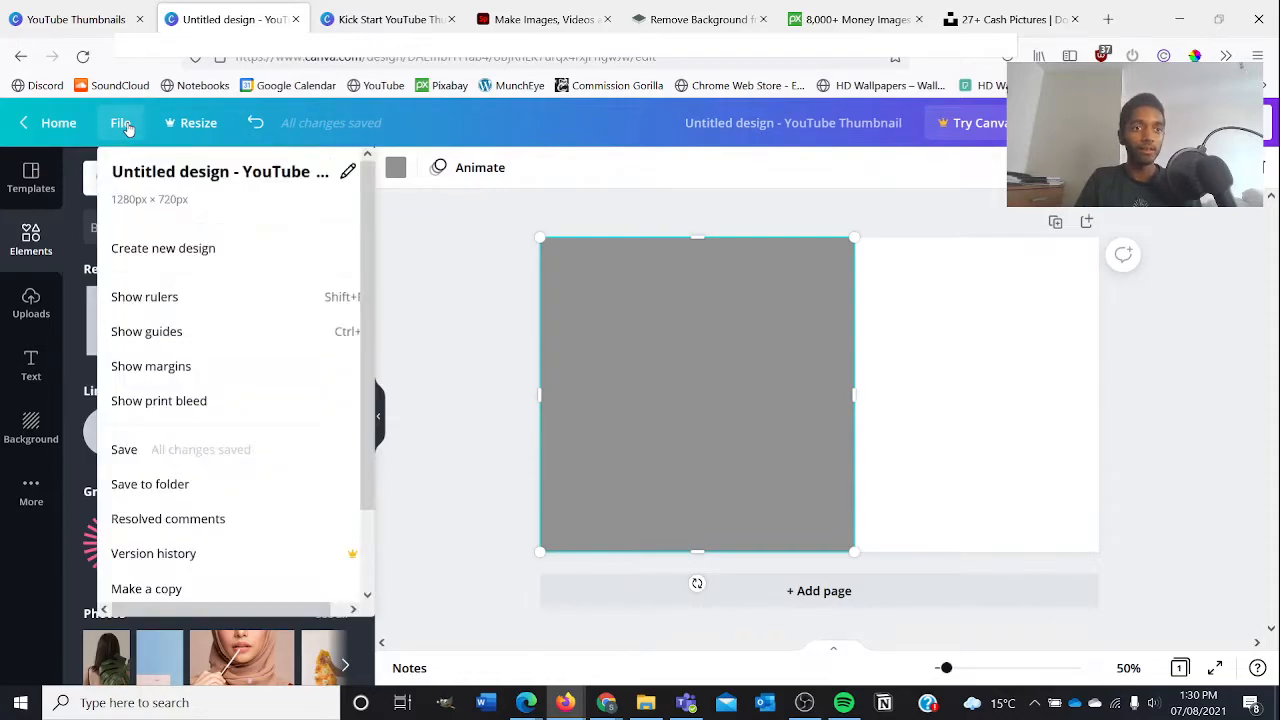
pyautogui.click(160, 313)
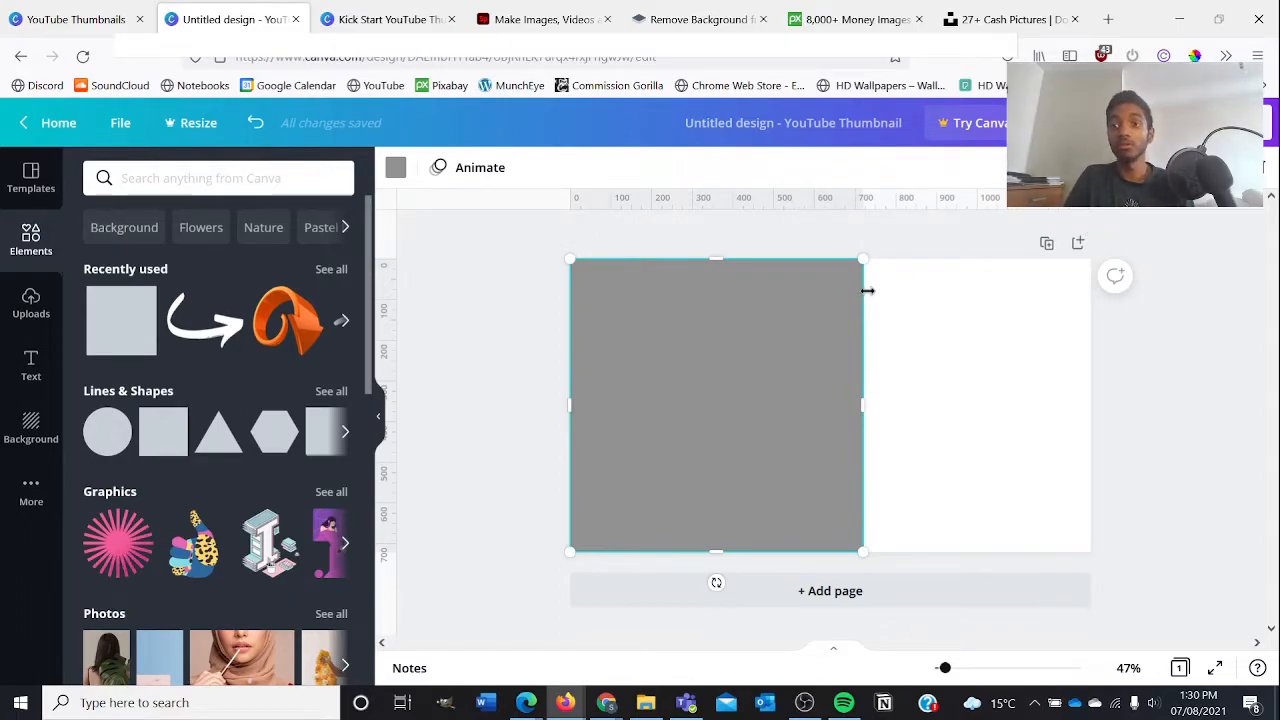
# Narrow the grey square to half the page width and add a second square sized to fill the other half
pyautogui.moveTo(860, 303); pyautogui.dragTo(833, 310)
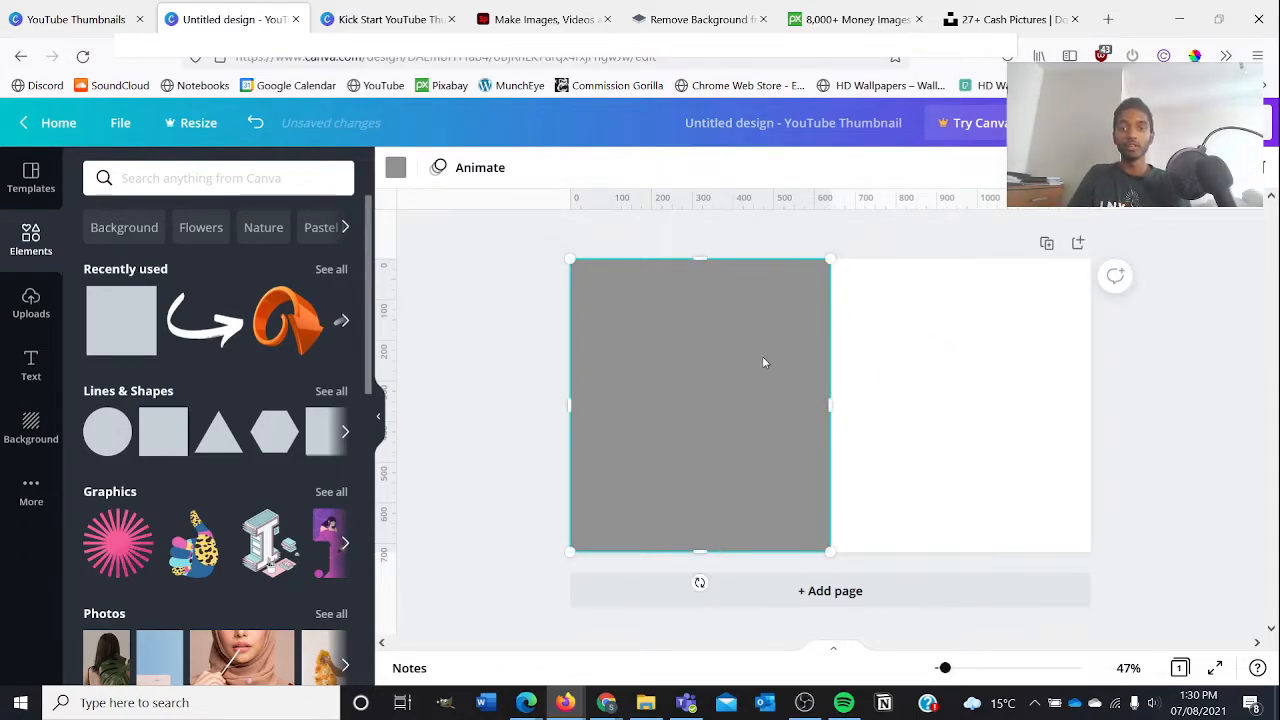
pyautogui.click(110, 325)
pyautogui.moveTo(803, 420); pyautogui.dragTo(977, 347)
pyautogui.moveTo(930, 413); pyautogui.dragTo(780, 526)
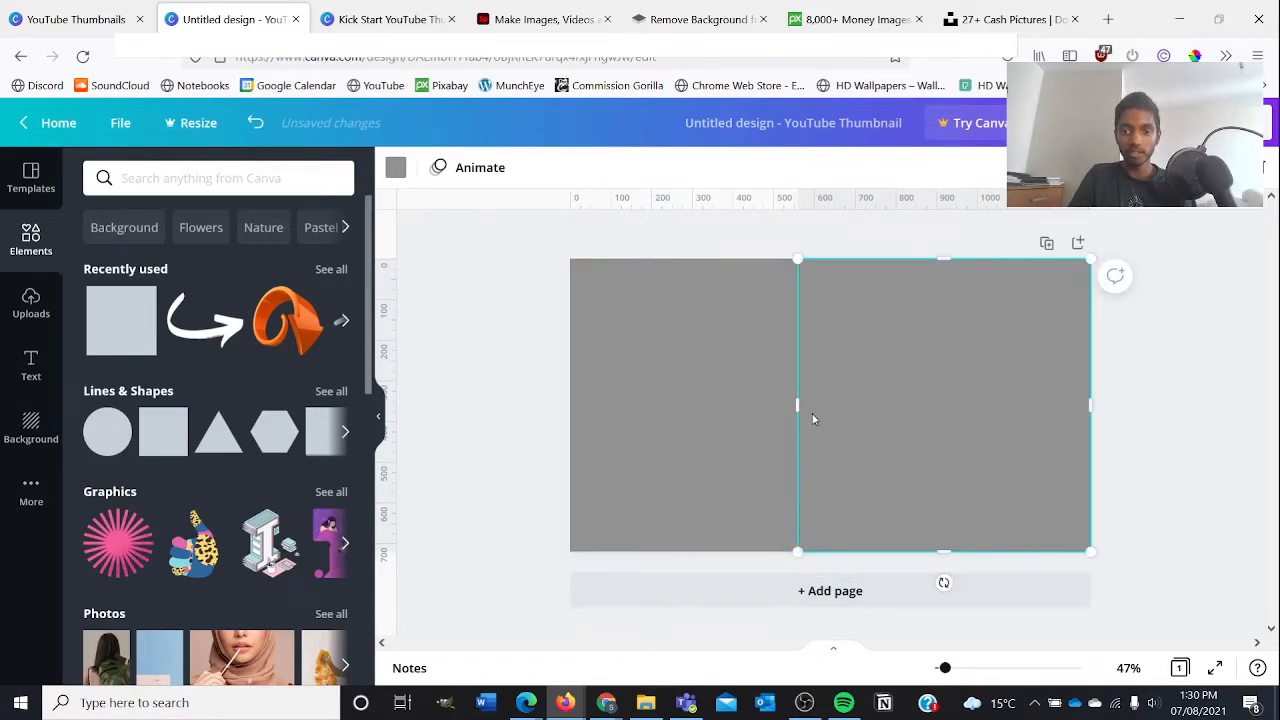
pyautogui.moveTo(797, 403); pyautogui.dragTo(829, 406)
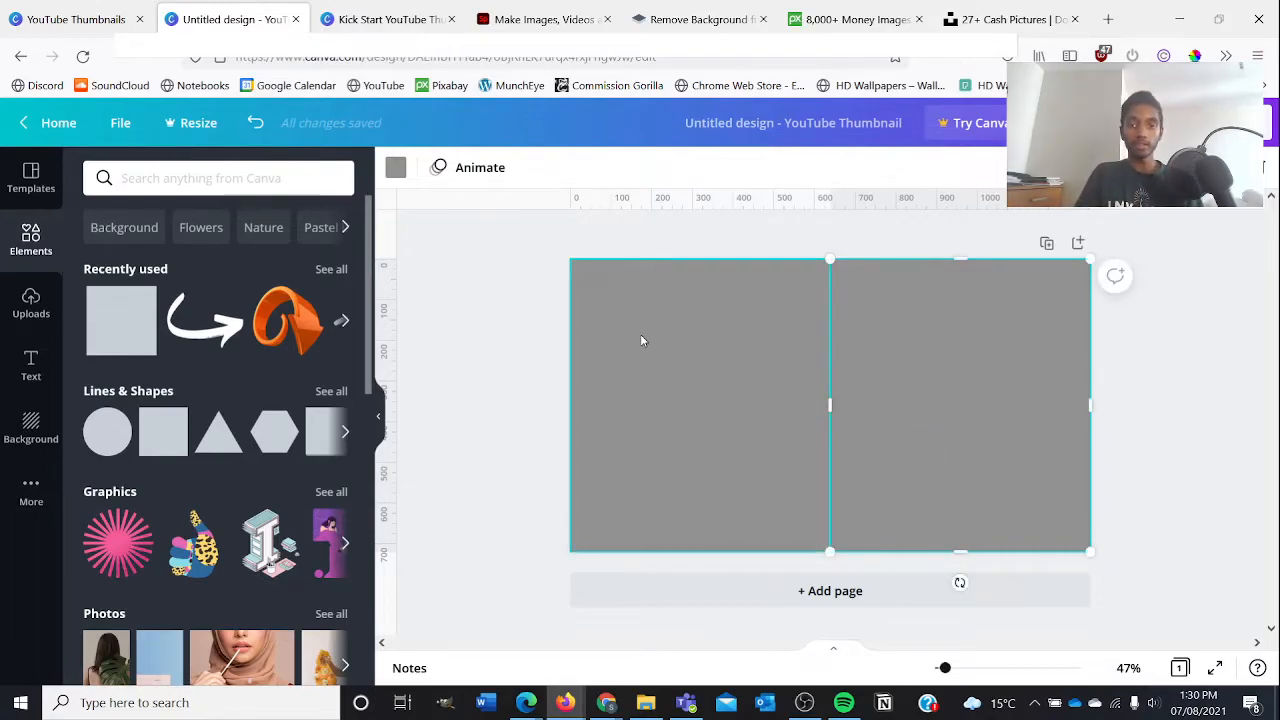
# Colour the left half's rectangle black and the right half's rectangle light blue
pyautogui.click(642, 341)
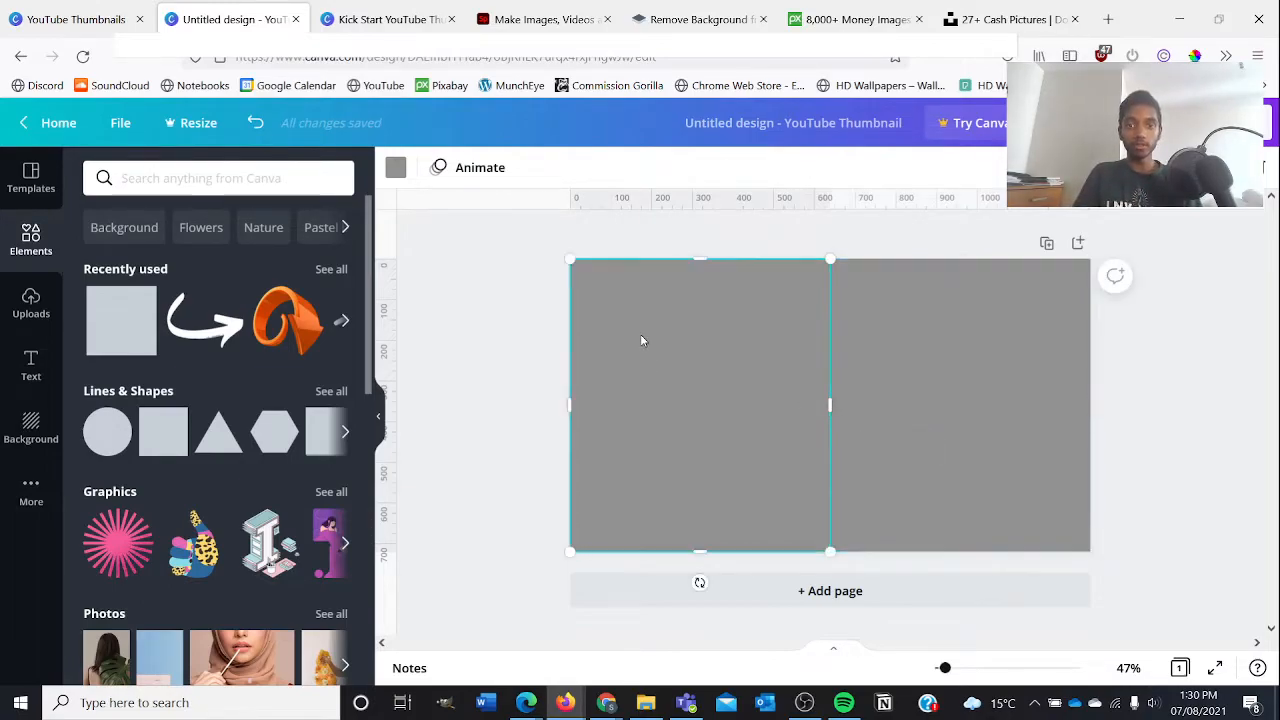
pyautogui.click(395, 172)
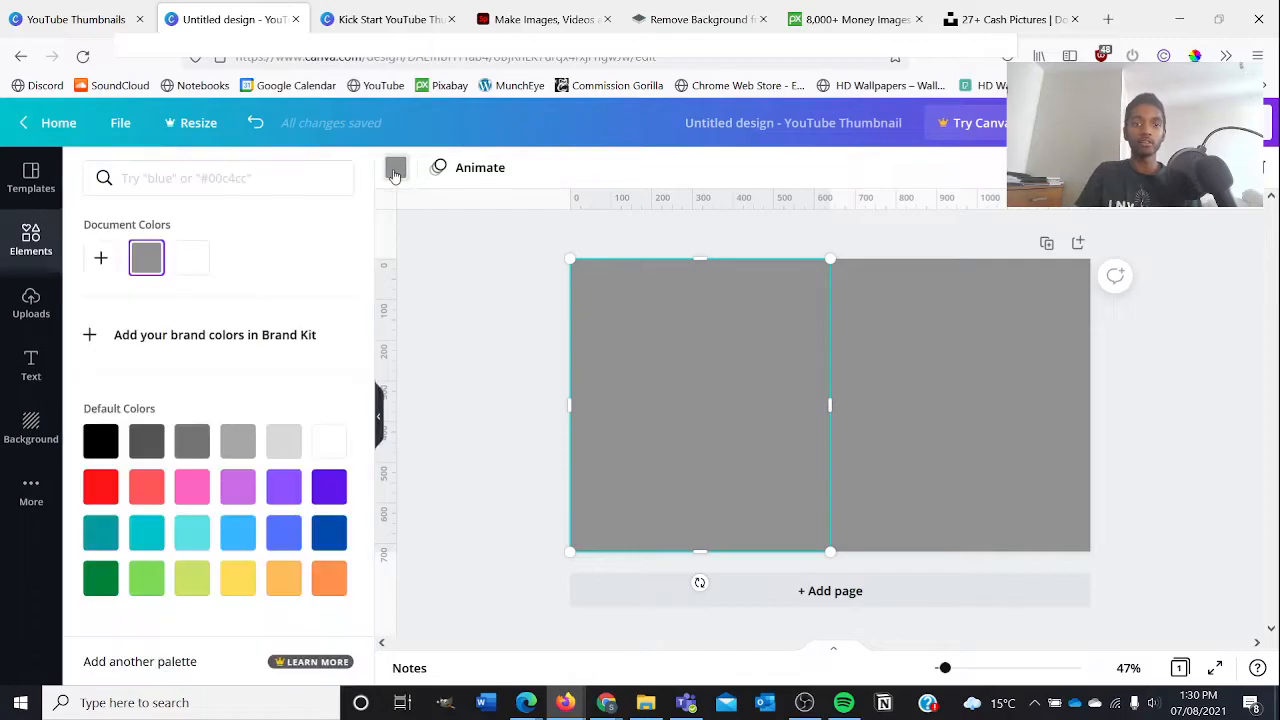
pyautogui.click(101, 445)
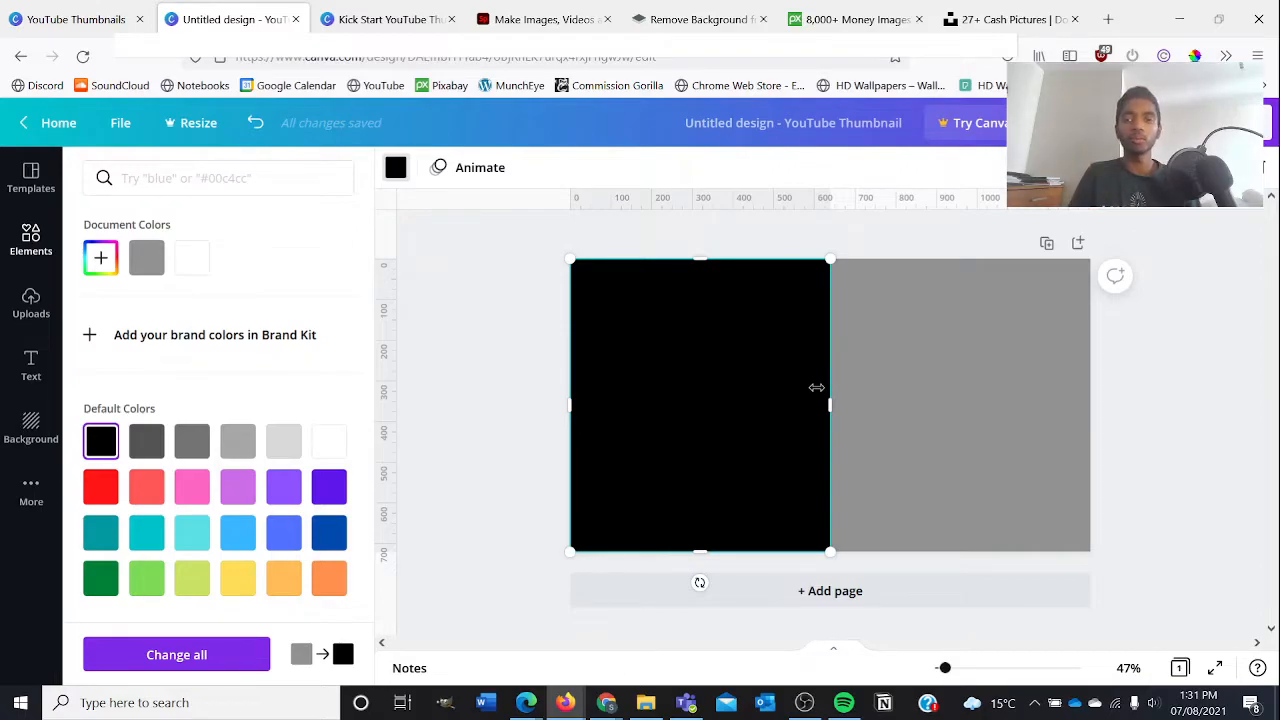
pyautogui.click(979, 337)
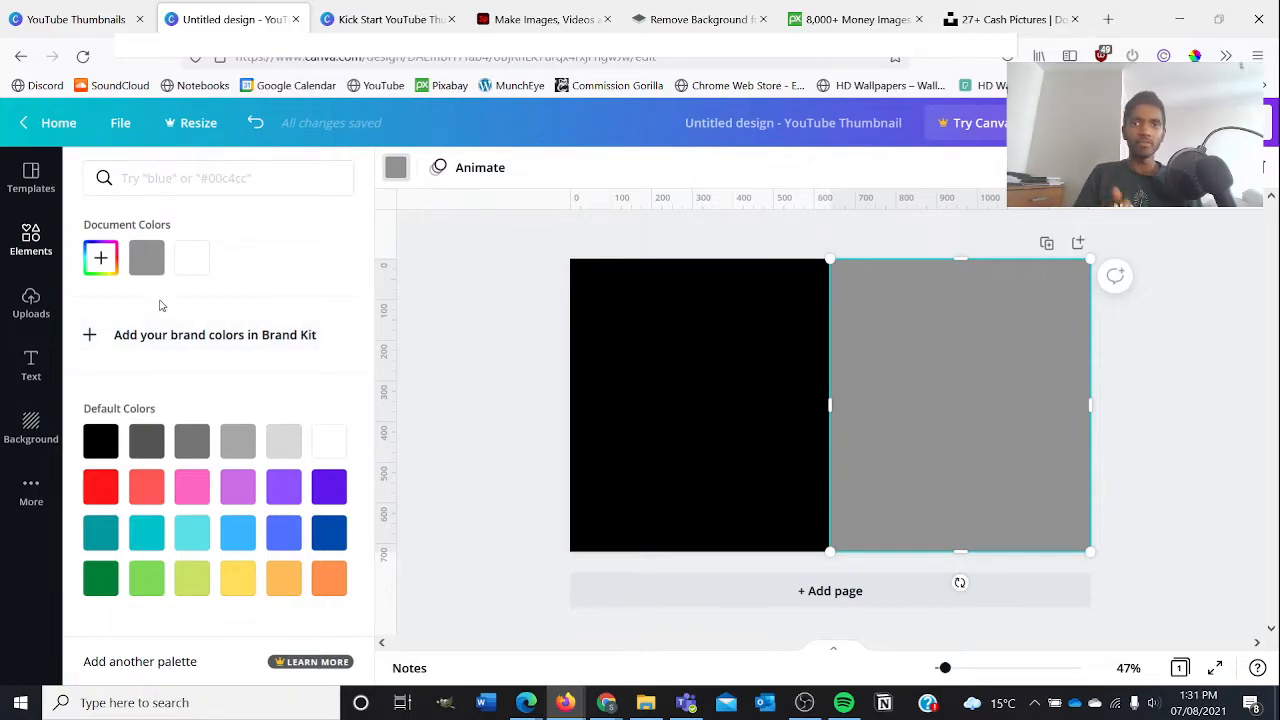
pyautogui.click(284, 540)
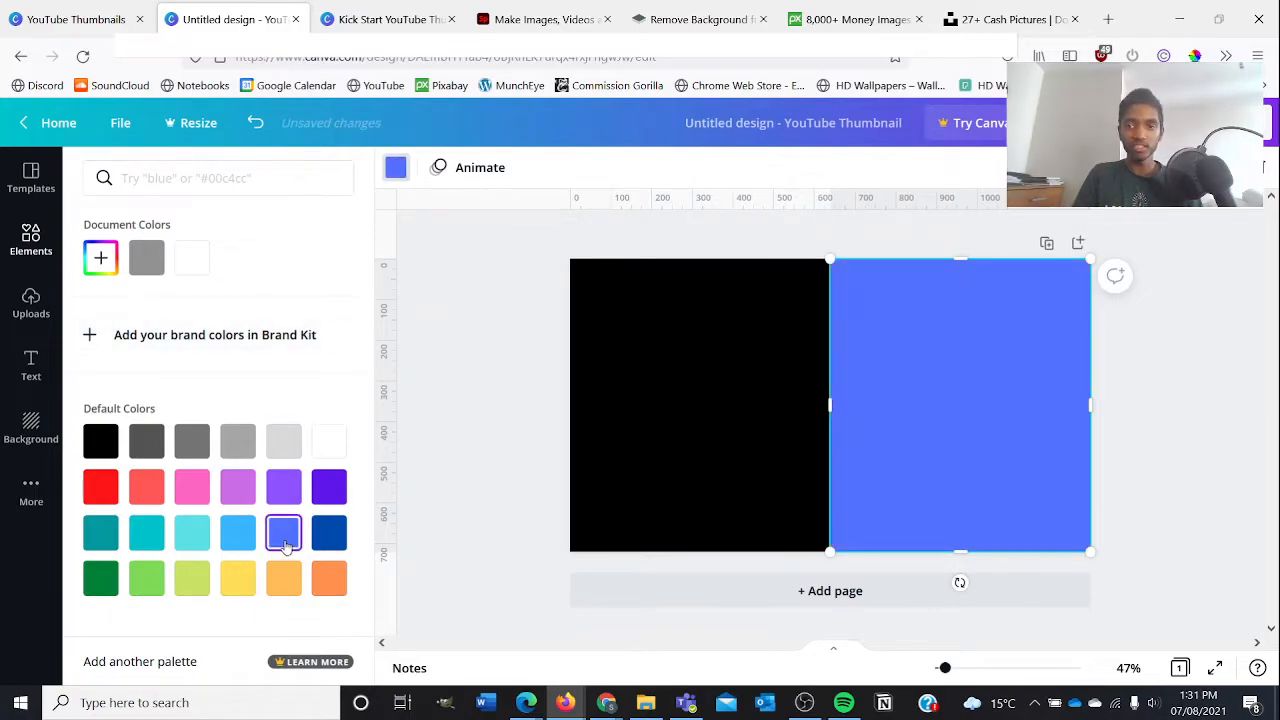
pyautogui.click(242, 535)
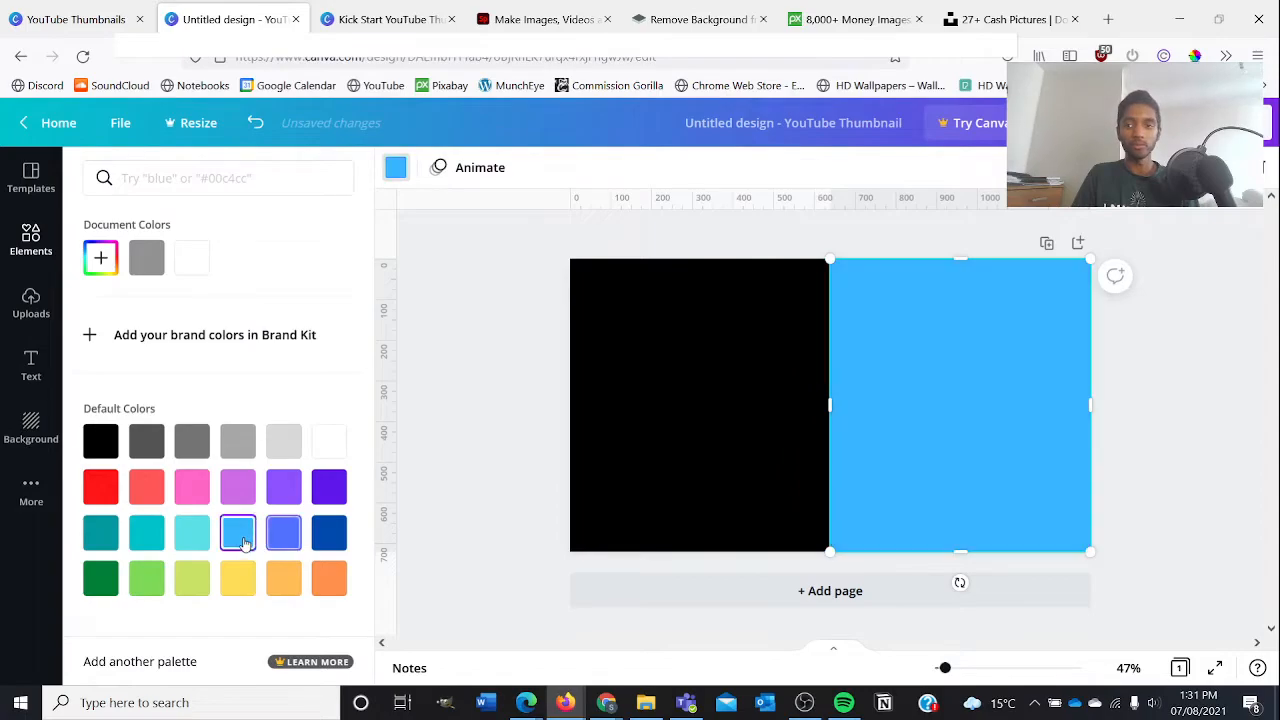
pyautogui.click(450, 383)
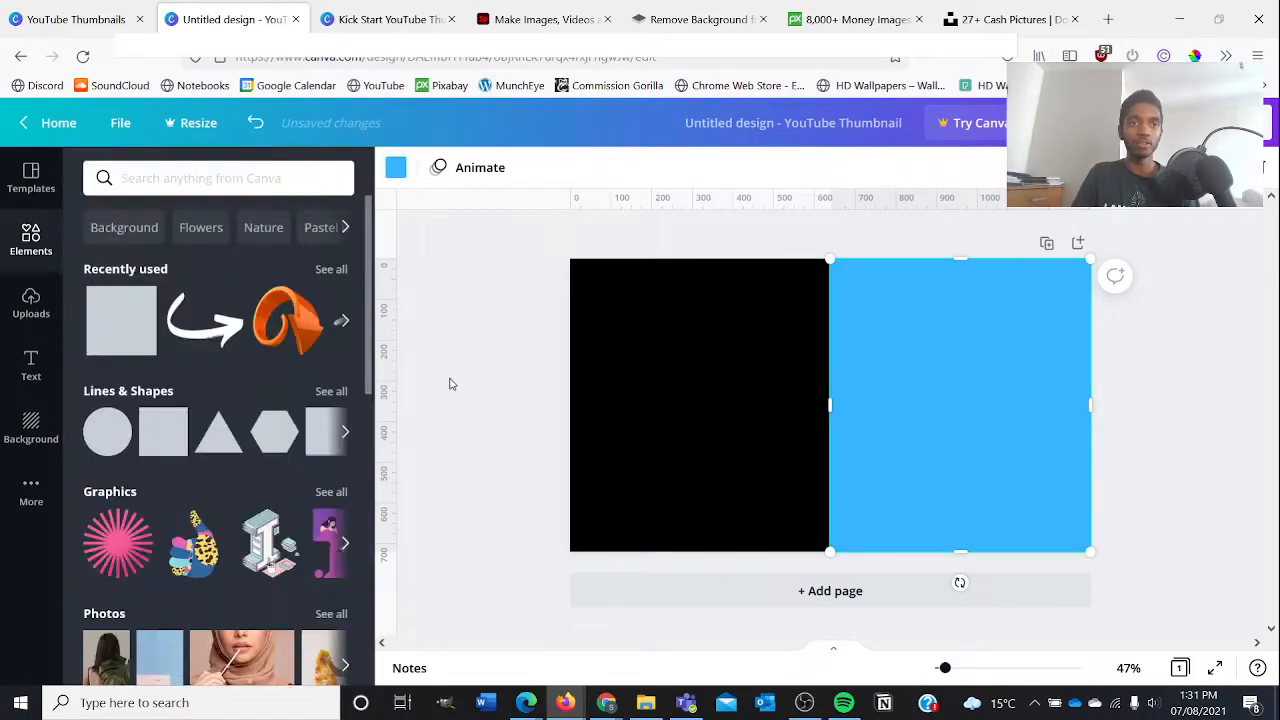
# Check the Kick Start YouTube Thumbnail's layout and add a heading text box to the new design
pyautogui.click(372, 8)
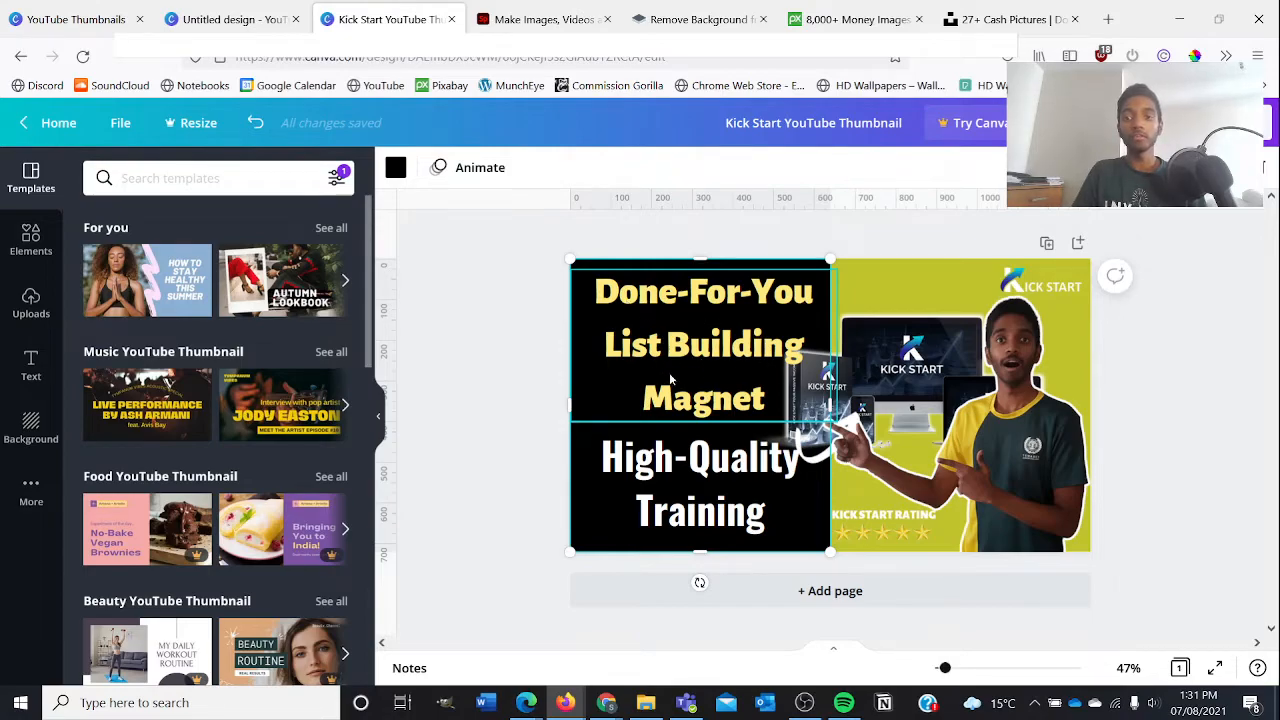
pyautogui.click(274, 7)
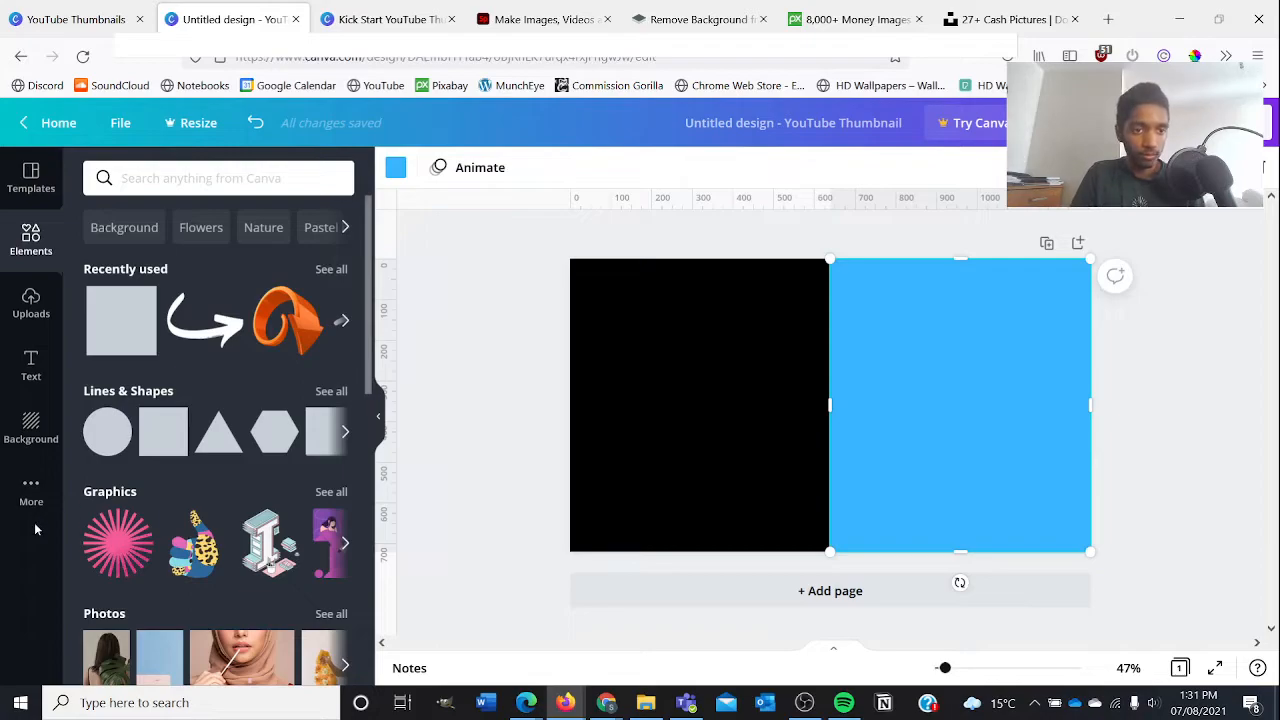
pyautogui.scroll(-1, 190, 490)
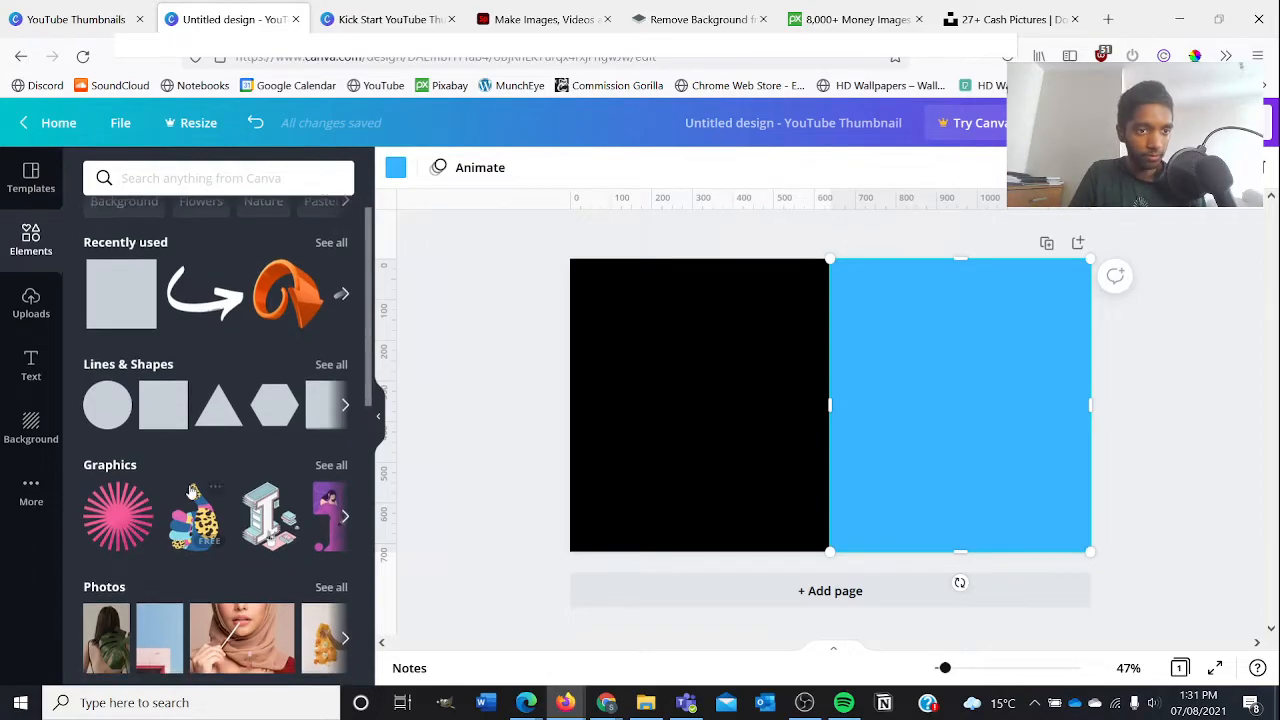
pyautogui.click(31, 370)
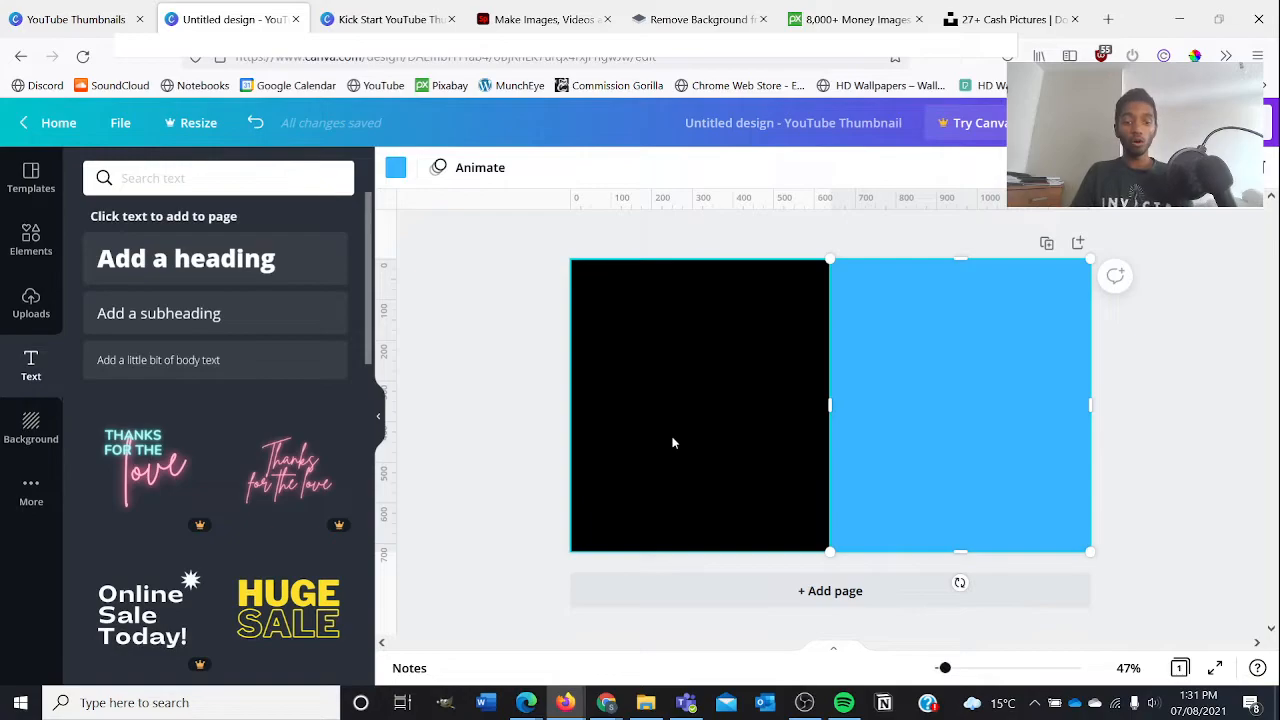
pyautogui.press('t')
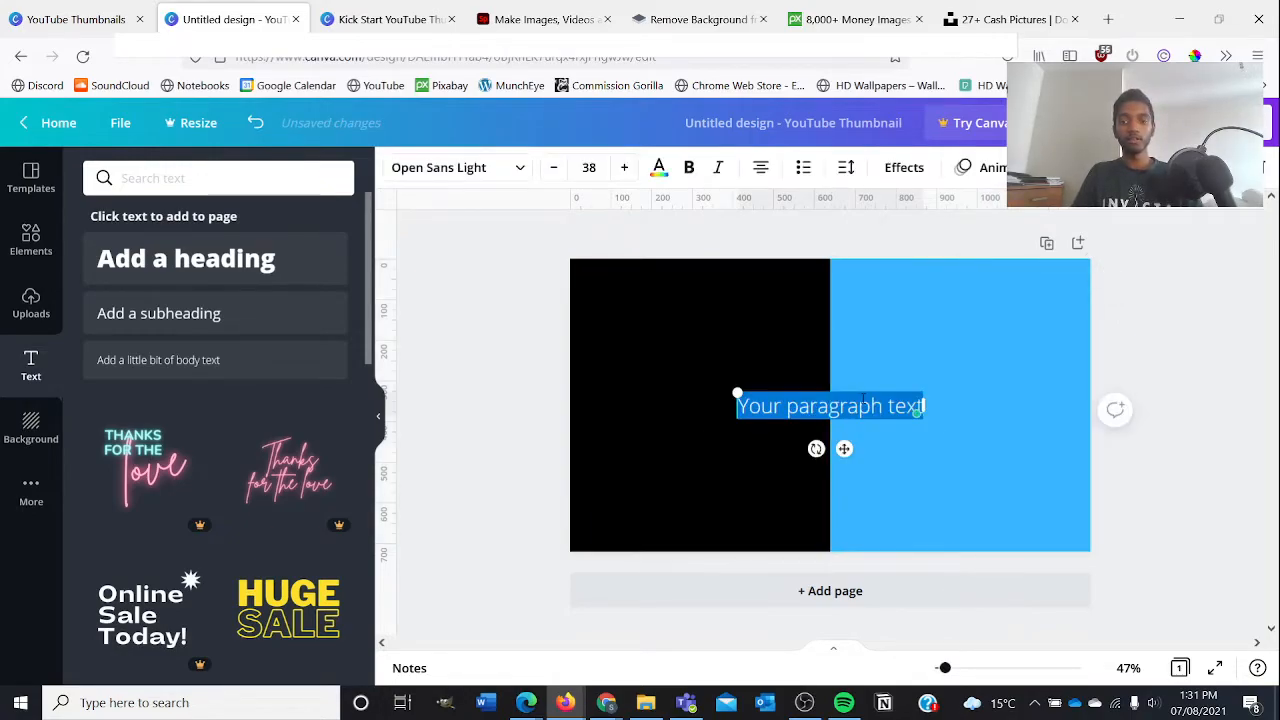
pyautogui.press('BackSpace')
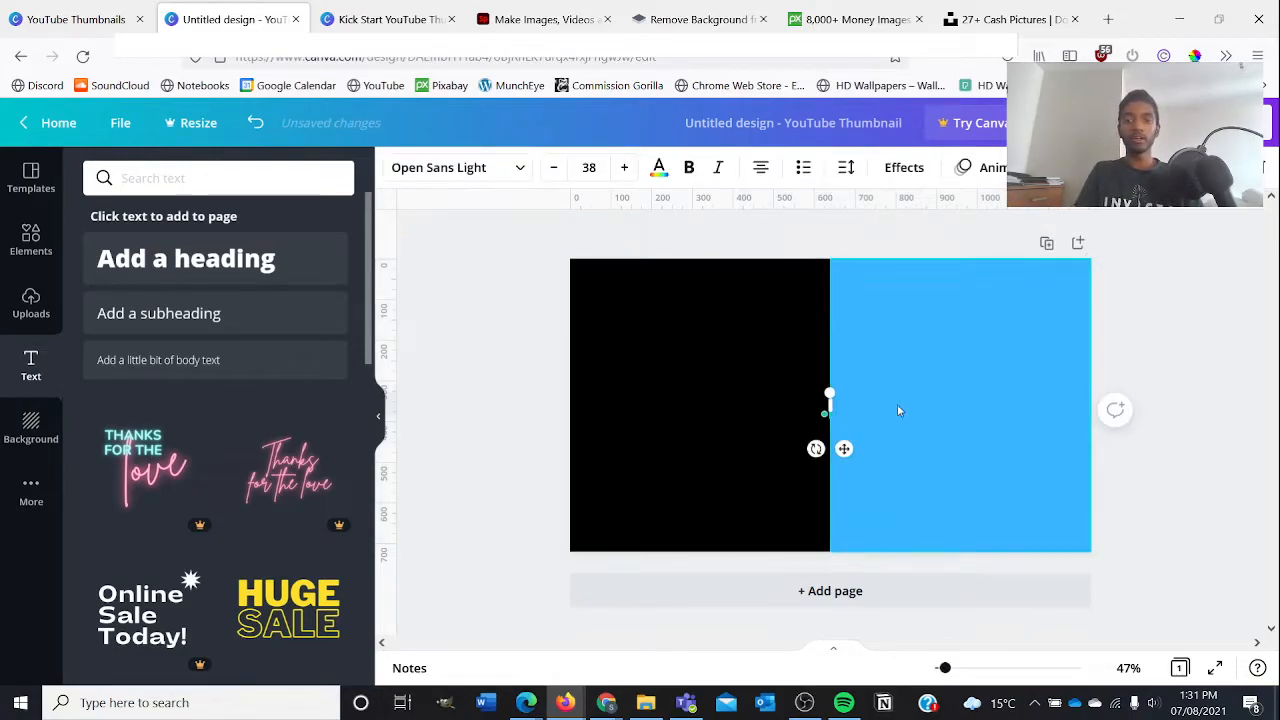
pyautogui.click(203, 258)
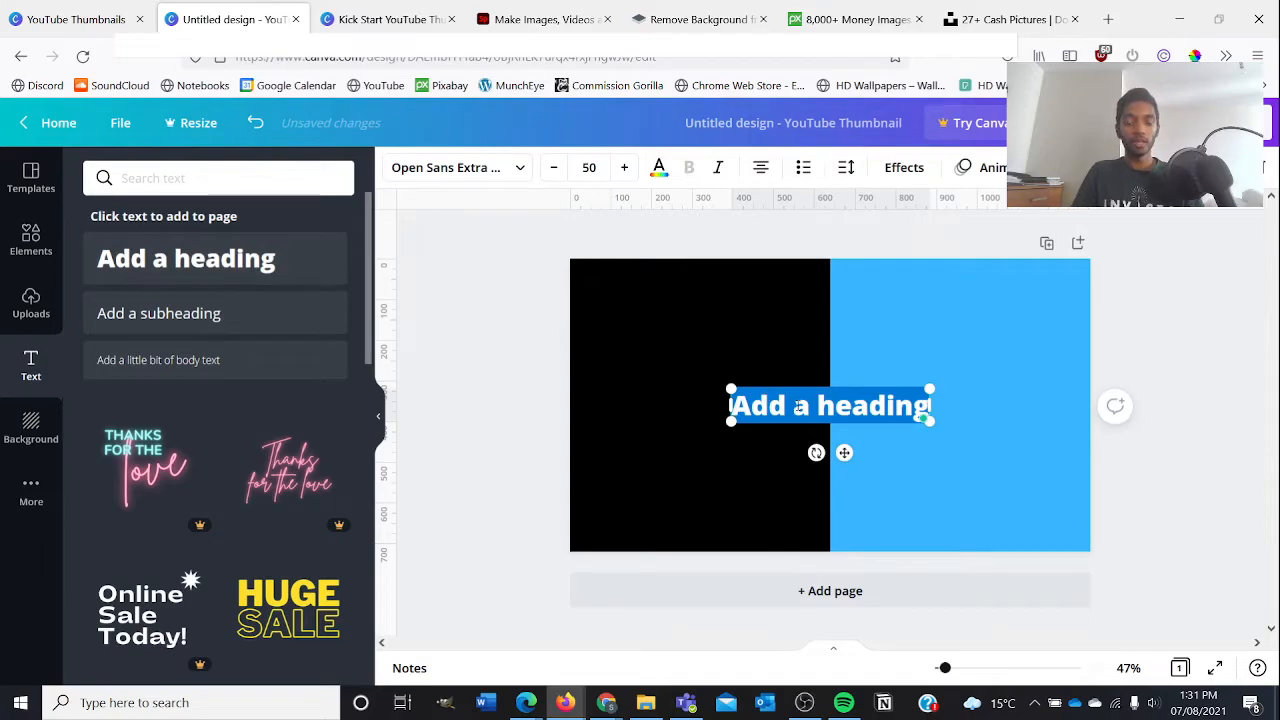
# Check the headline wording in the Kick Start YouTube Thumbnail and clear the new heading's placeholder text
pyautogui.click(385, 19)
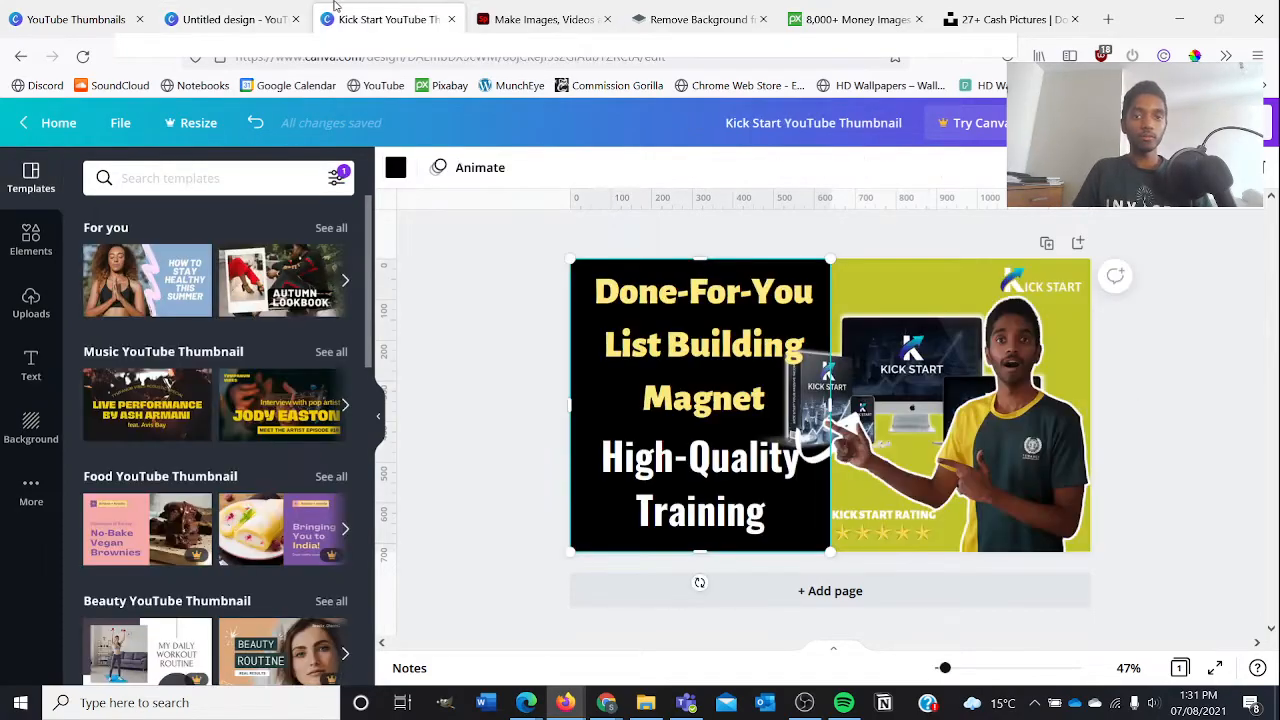
pyautogui.click(255, 8)
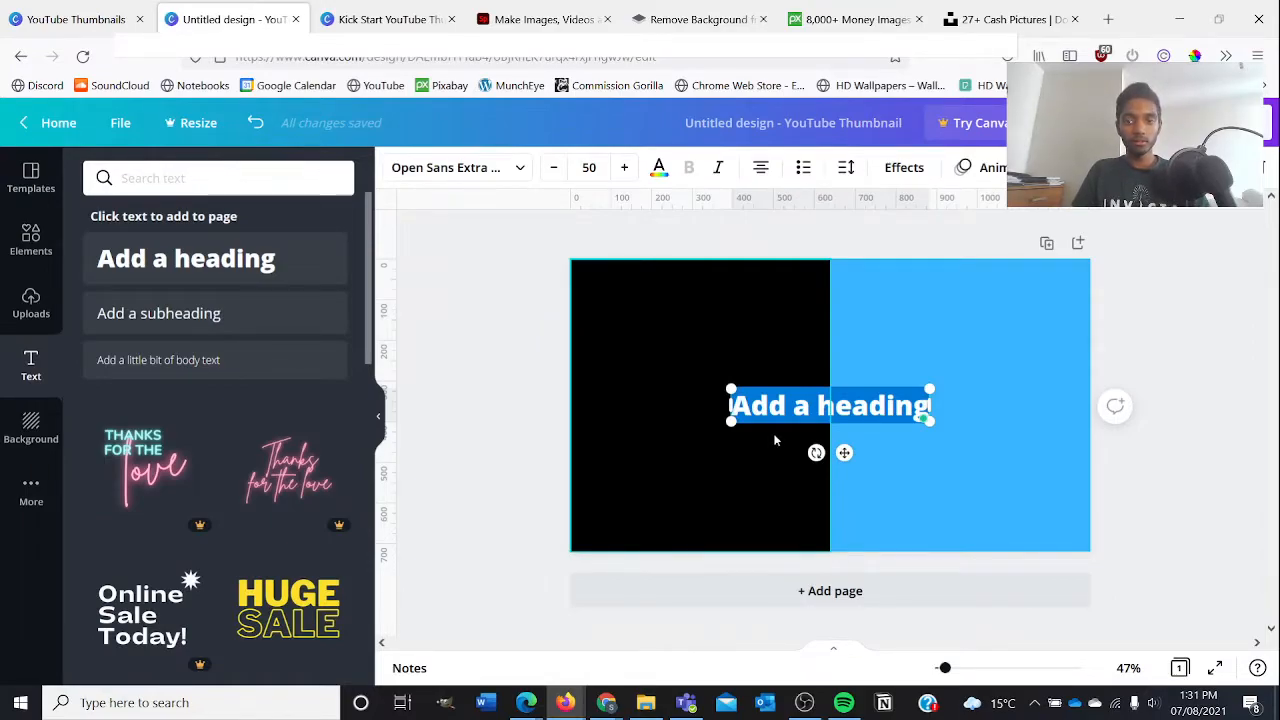
pyautogui.click(833, 406)
pyautogui.press('BackSpace')
pyautogui.press('BackSpace')
pyautogui.press('BackSpace')
pyautogui.press('BackSpace')
pyautogui.press('BackSpace')
pyautogui.press('BackSpace')
pyautogui.press('BackSpace')
pyautogui.press('BackSpace')
pyautogui.press('BackSpace')
pyautogui.press('BackSpace')
pyautogui.press('BackSpace')
pyautogui.press('BackSpace')
pyautogui.press('BackSpace')
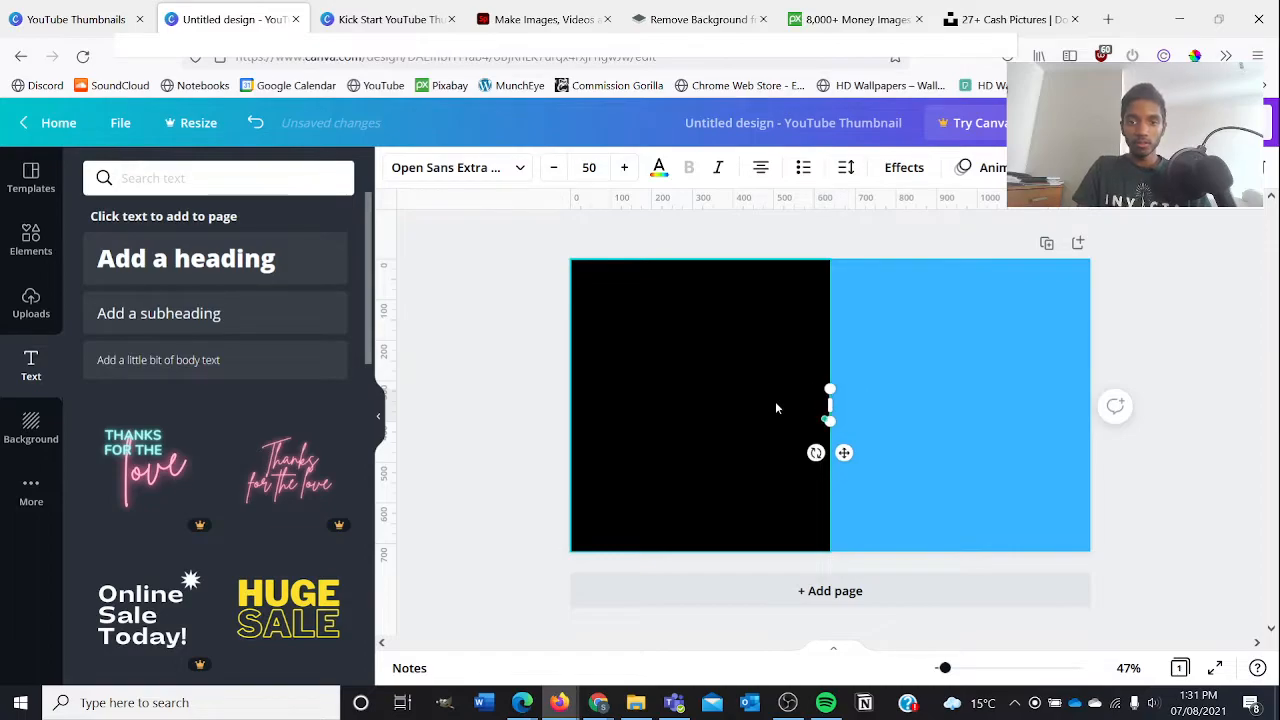
# Set the heading's text colour to white and enter "Done-For-You List Building Magnet"
pyautogui.click(657, 170)
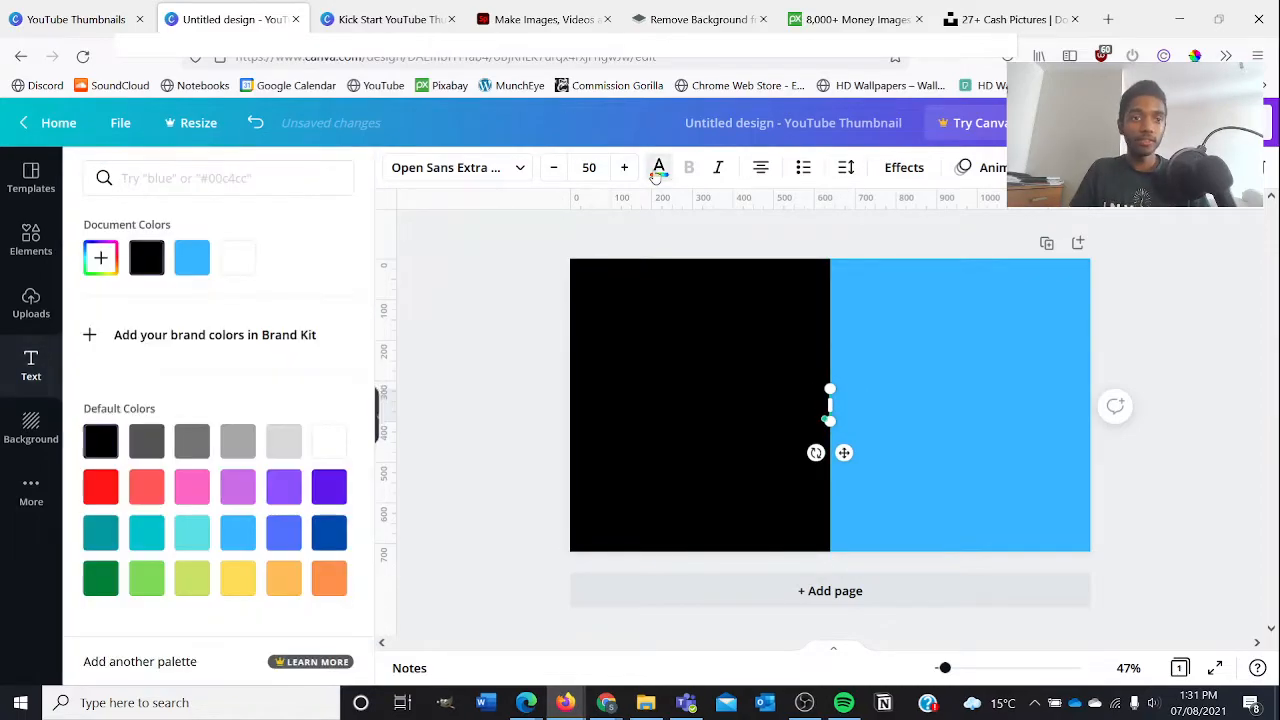
pyautogui.click(241, 270)
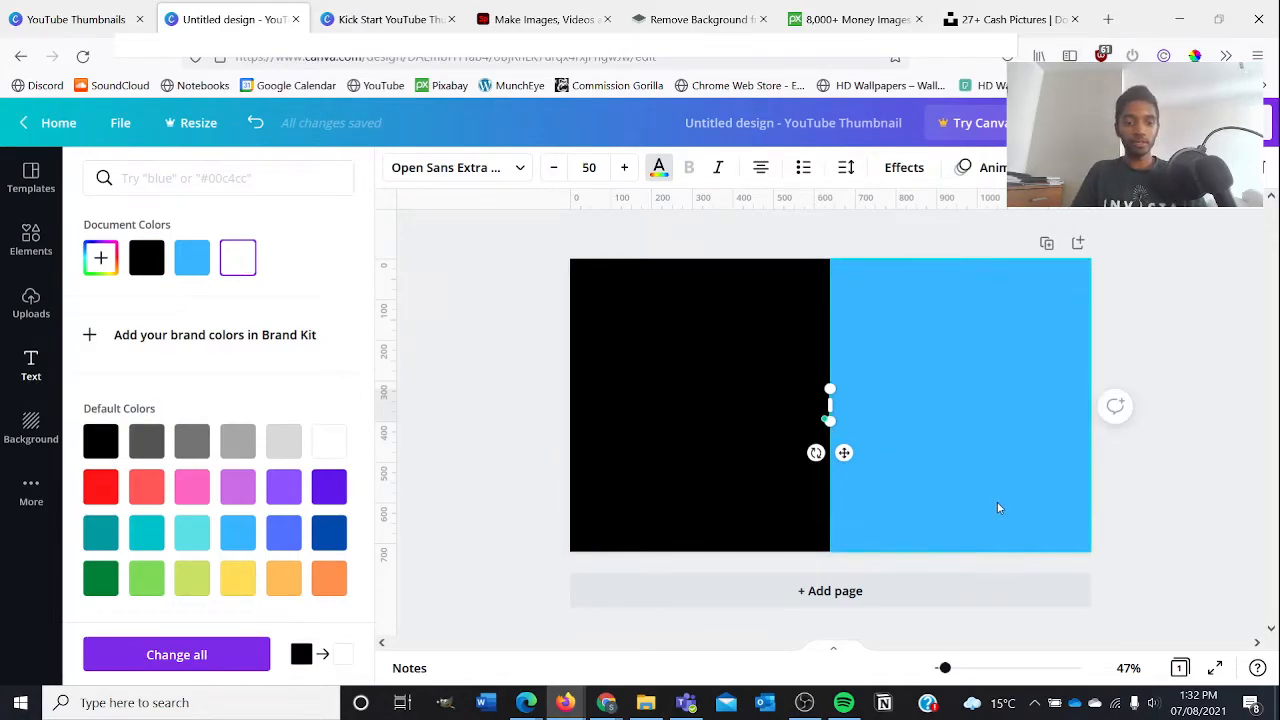
pyautogui.write('DOne')
pyautogui.press('BackSpace')
pyautogui.press('BackSpace')
pyautogui.press('BackSpace')
pyautogui.press('BackSpace')
pyautogui.write('Done!')
pyautogui.press('BackSpace')
pyautogui.write('-For')
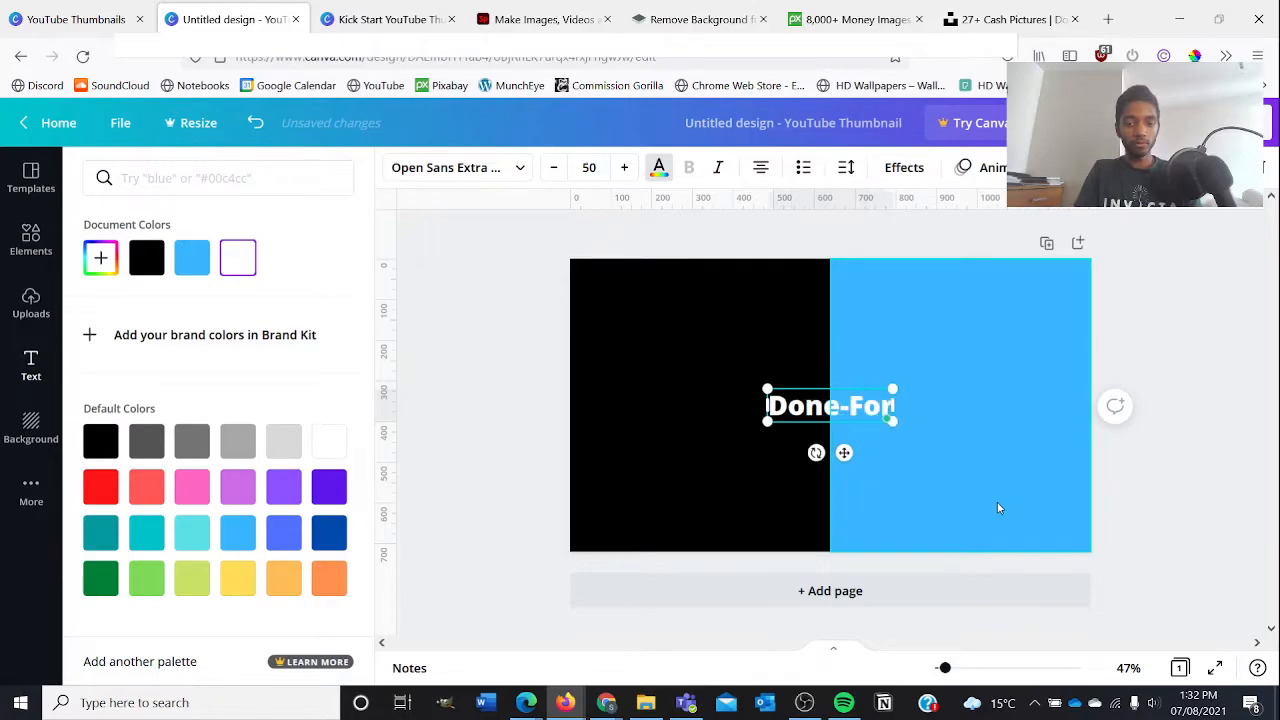
pyautogui.write('-You L')
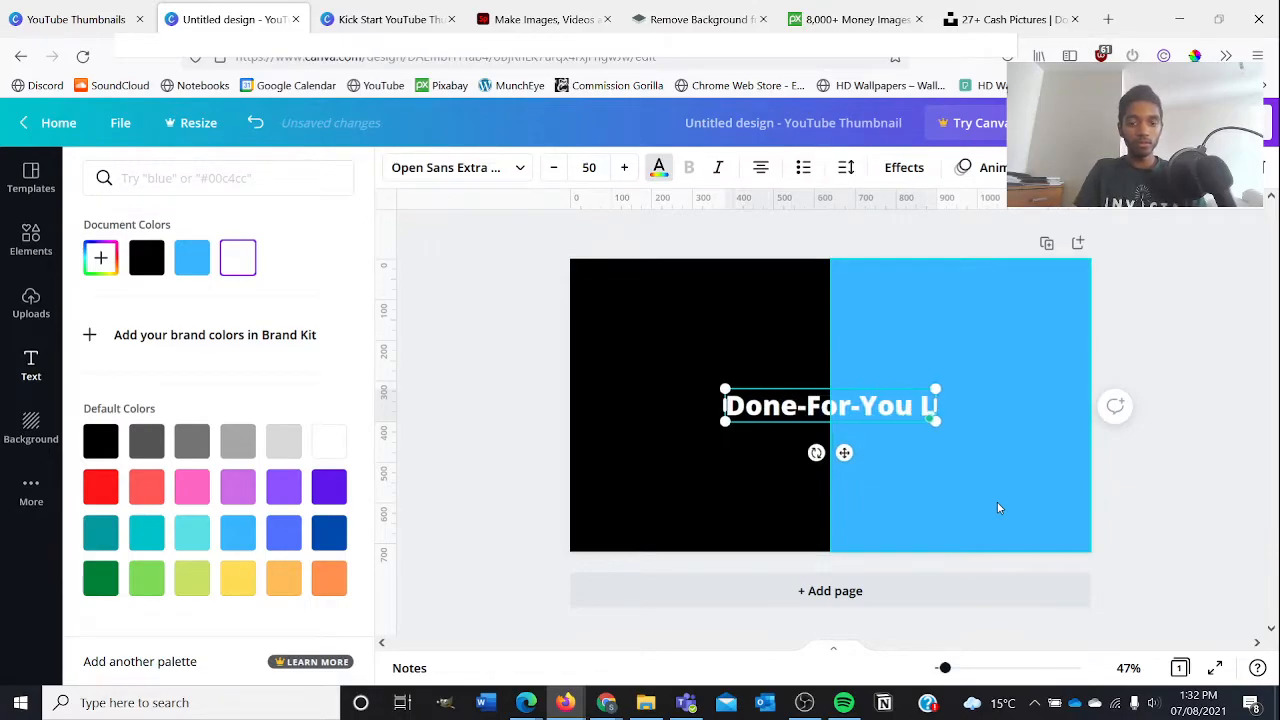
pyautogui.write('ist Buildi')
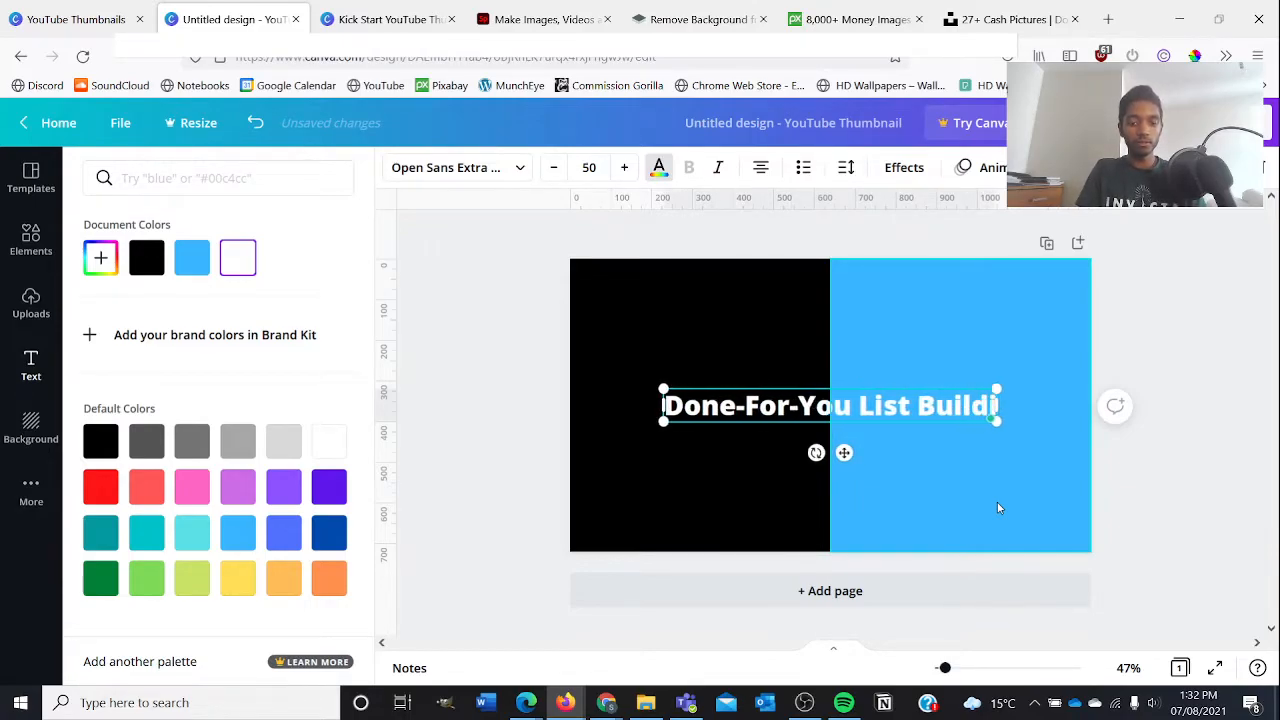
pyautogui.write('ng Magnet')
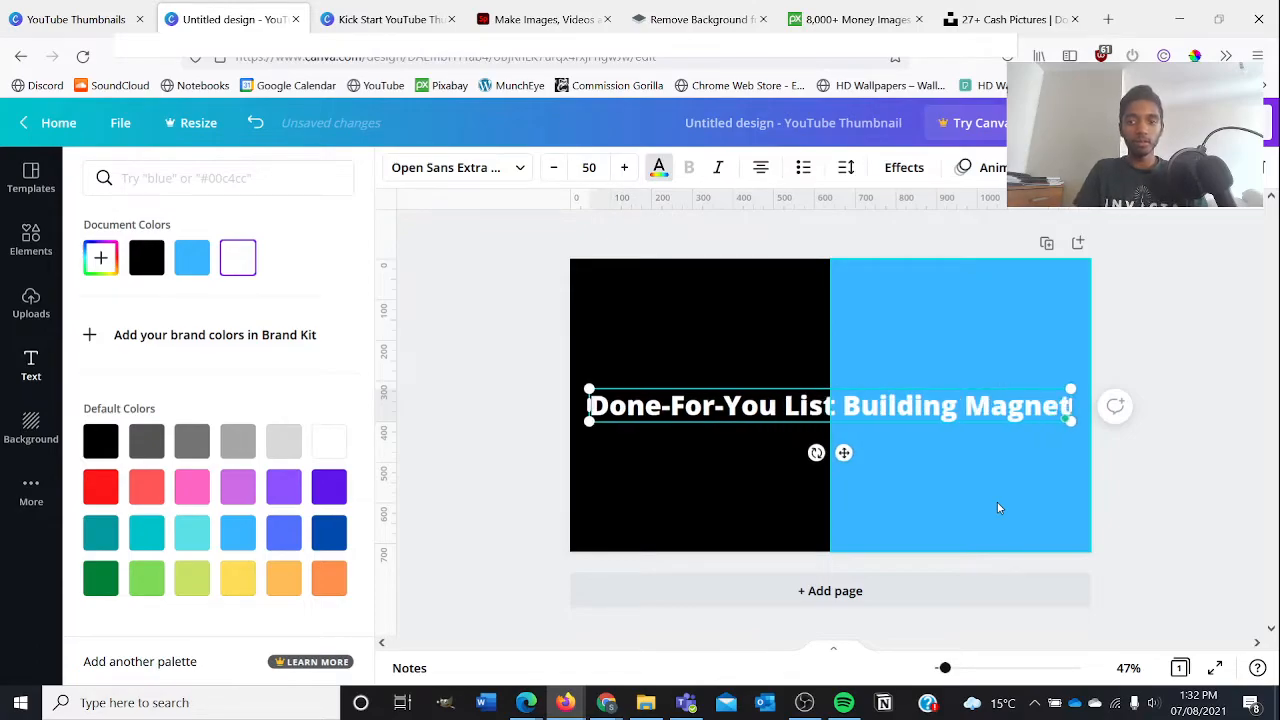
# Narrow the heading's text box so it wraps onto three lines within the black half, and deselect it
pyautogui.moveTo(1078, 403); pyautogui.dragTo(824, 412)
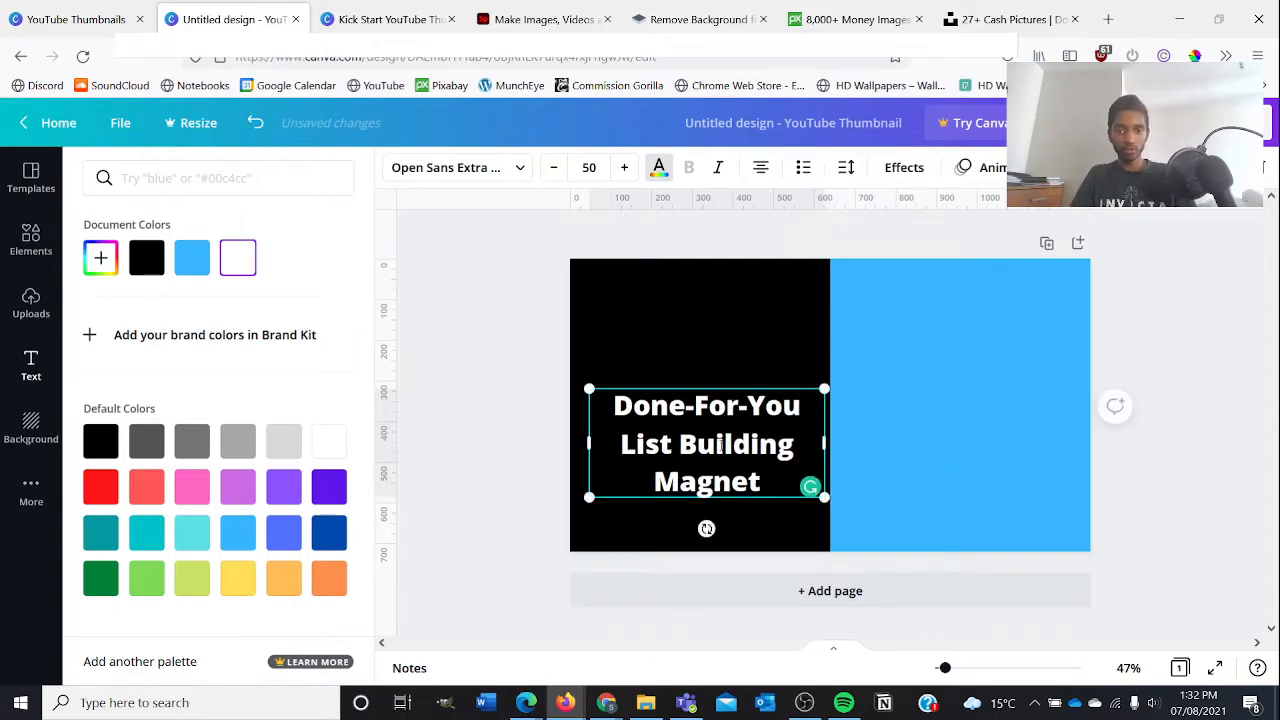
pyautogui.click(520, 169)
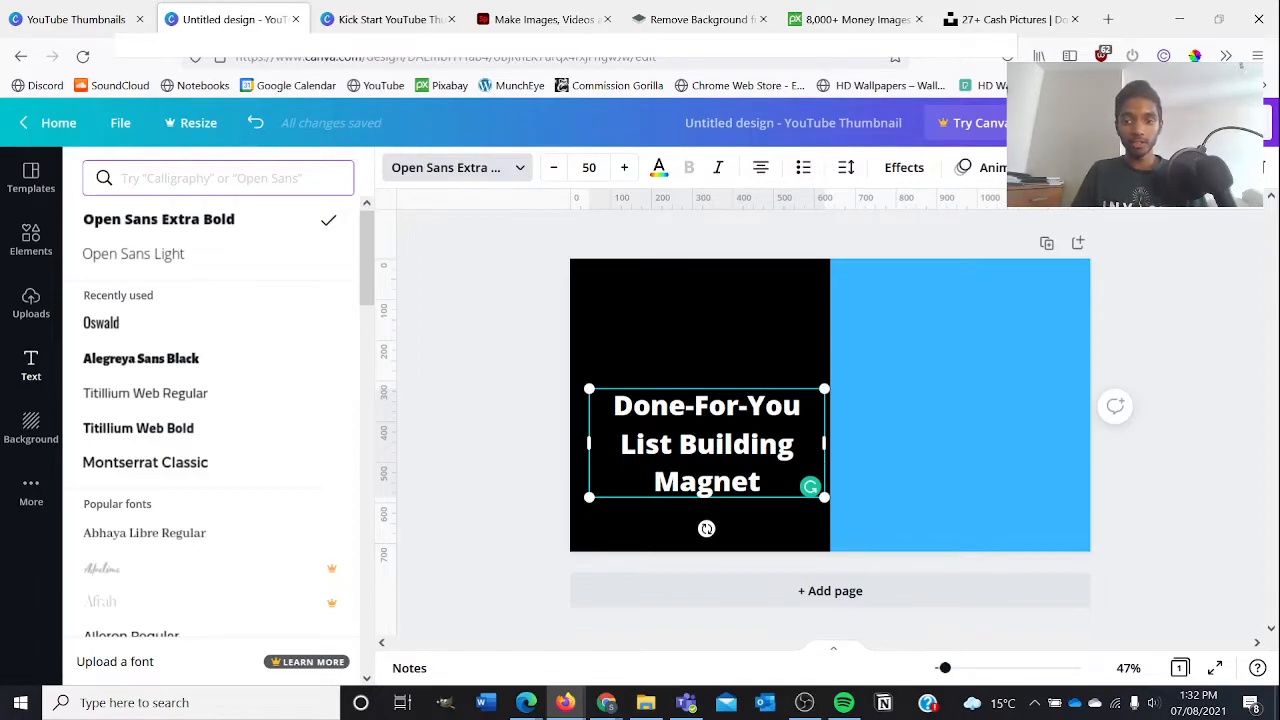
pyautogui.moveTo(822, 444); pyautogui.dragTo(806, 443)
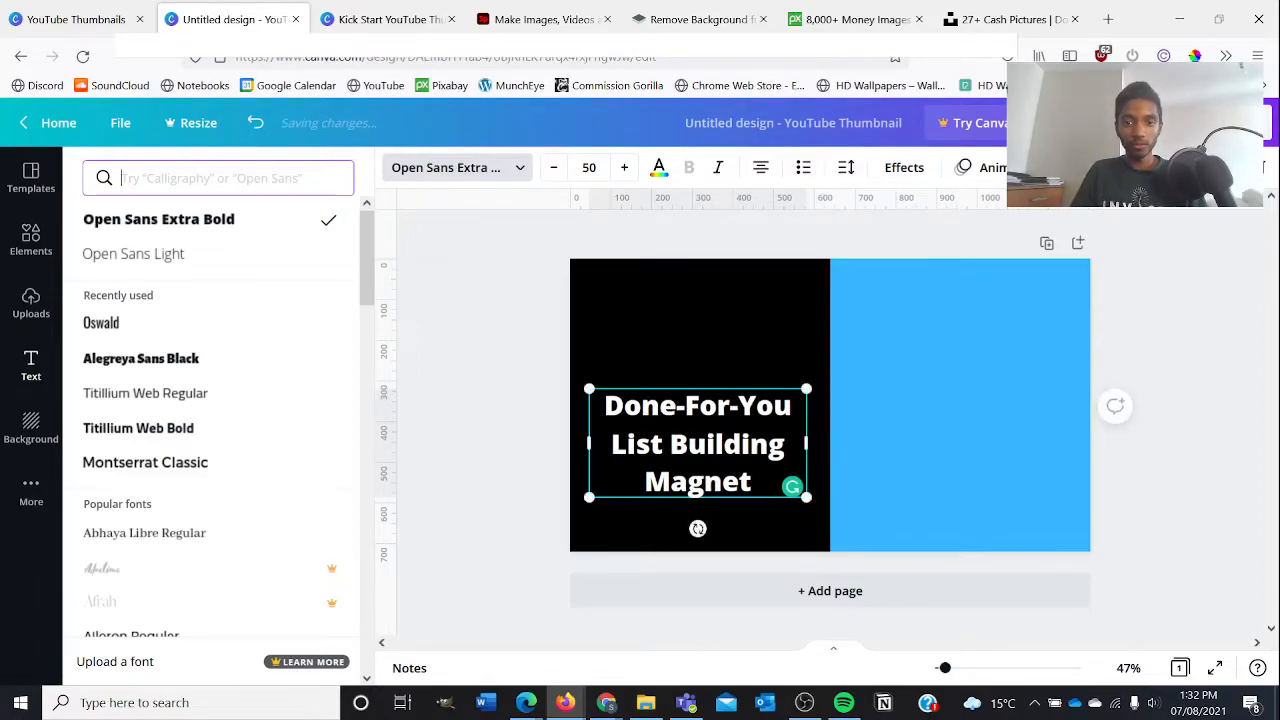
pyautogui.moveTo(707, 444); pyautogui.dragTo(705, 408)
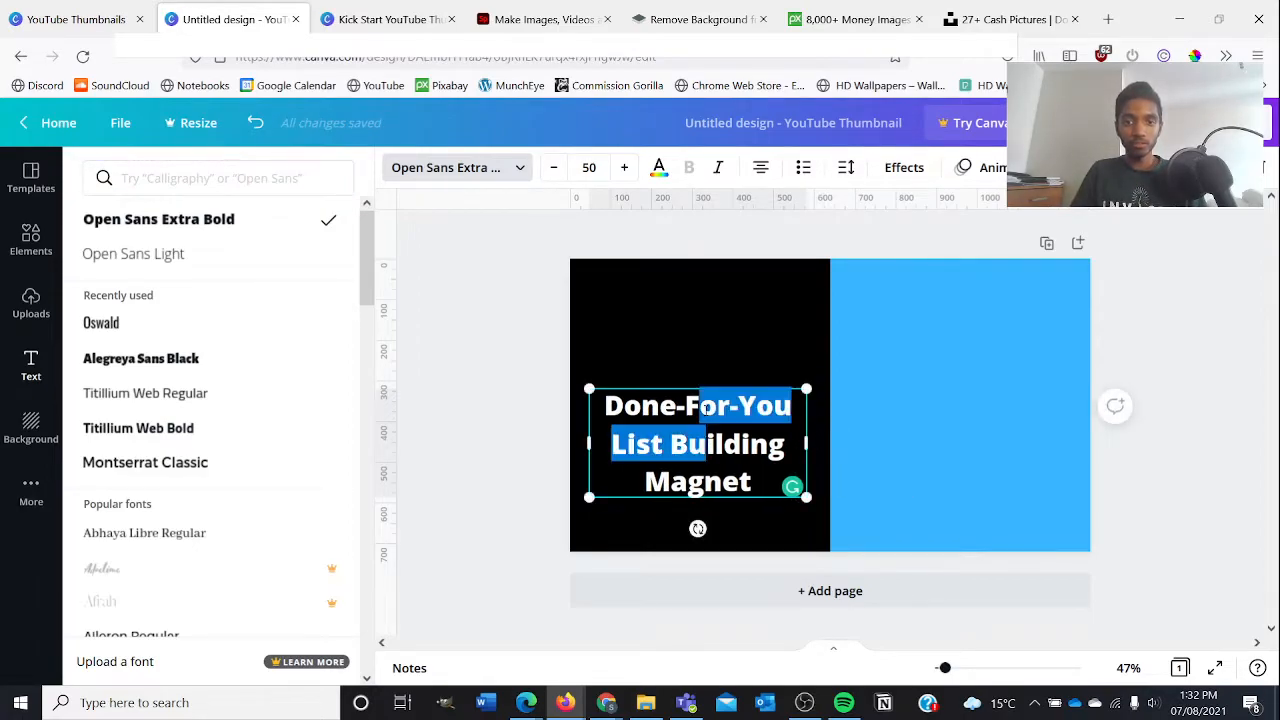
pyautogui.click(503, 422)
pyautogui.click(468, 492)
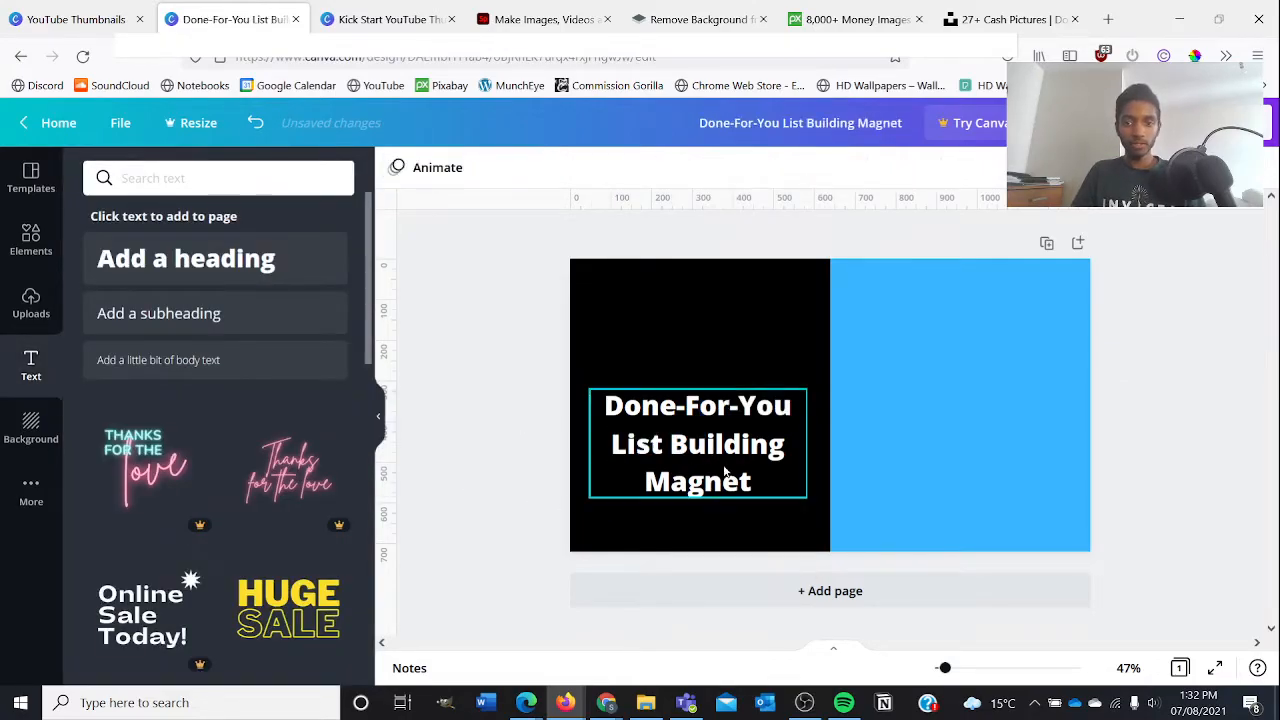
# Move the Done-For-You List Building Magnet headline to the upper black half, enlarge it to font size 55.7 and centre it there
pyautogui.click(727, 473)
pyautogui.moveTo(727, 473); pyautogui.dragTo(730, 370)
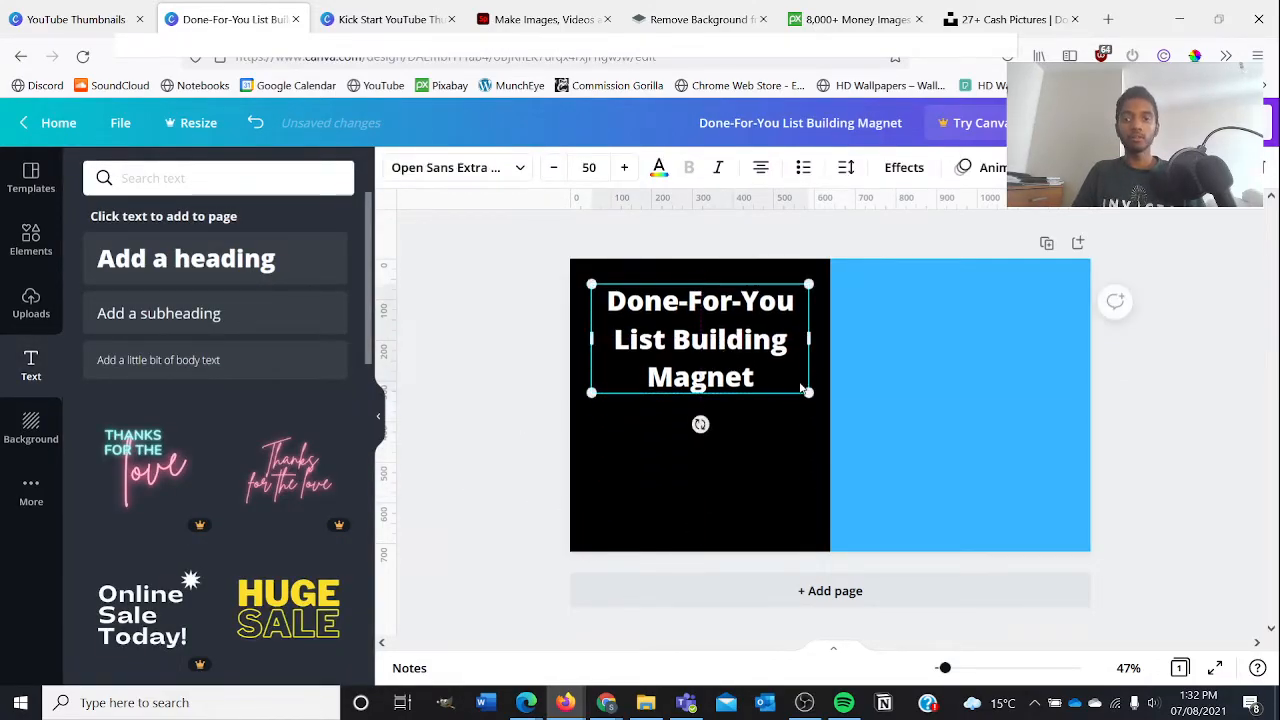
pyautogui.moveTo(809, 393); pyautogui.dragTo(833, 405)
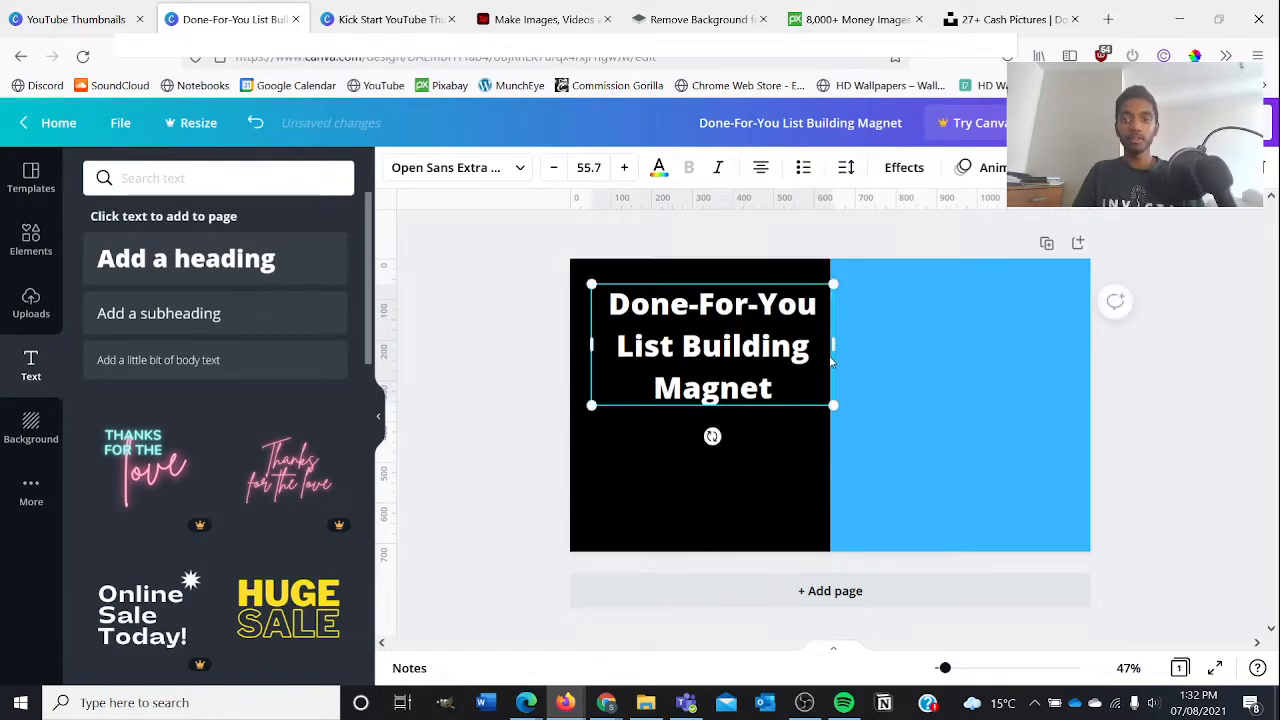
pyautogui.moveTo(833, 344); pyautogui.dragTo(805, 343)
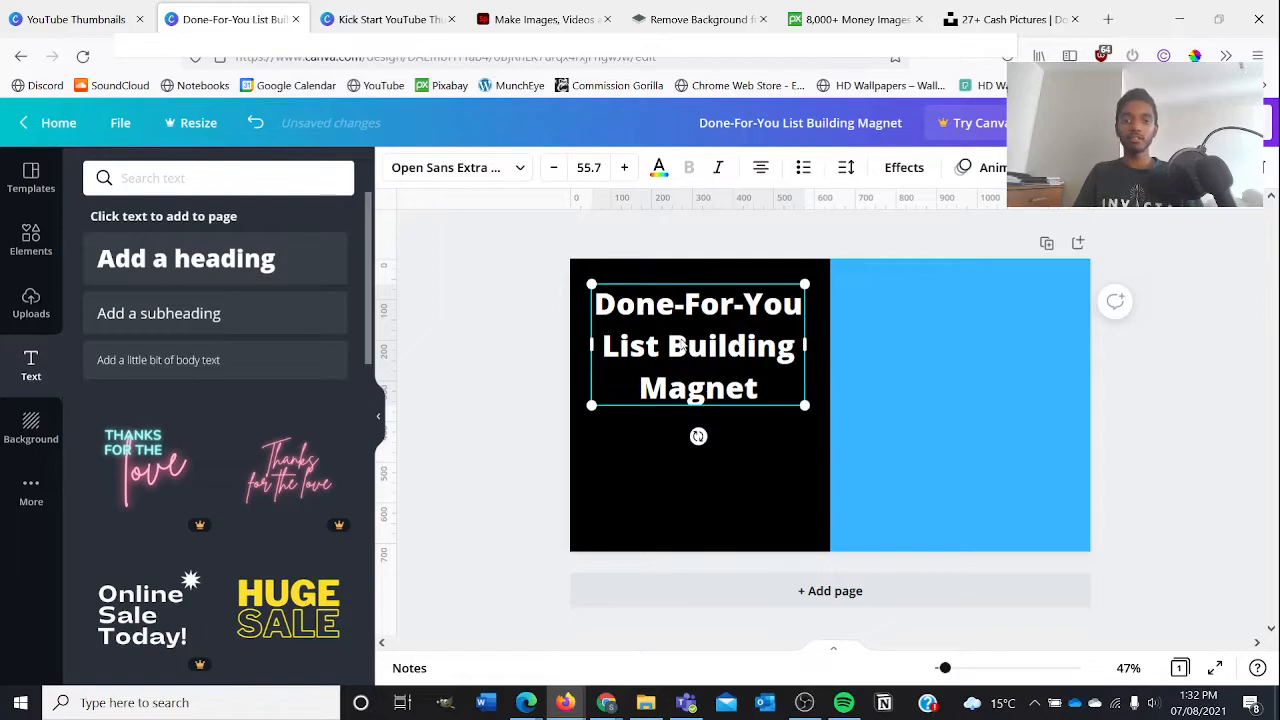
pyautogui.moveTo(678, 350); pyautogui.dragTo(680, 343)
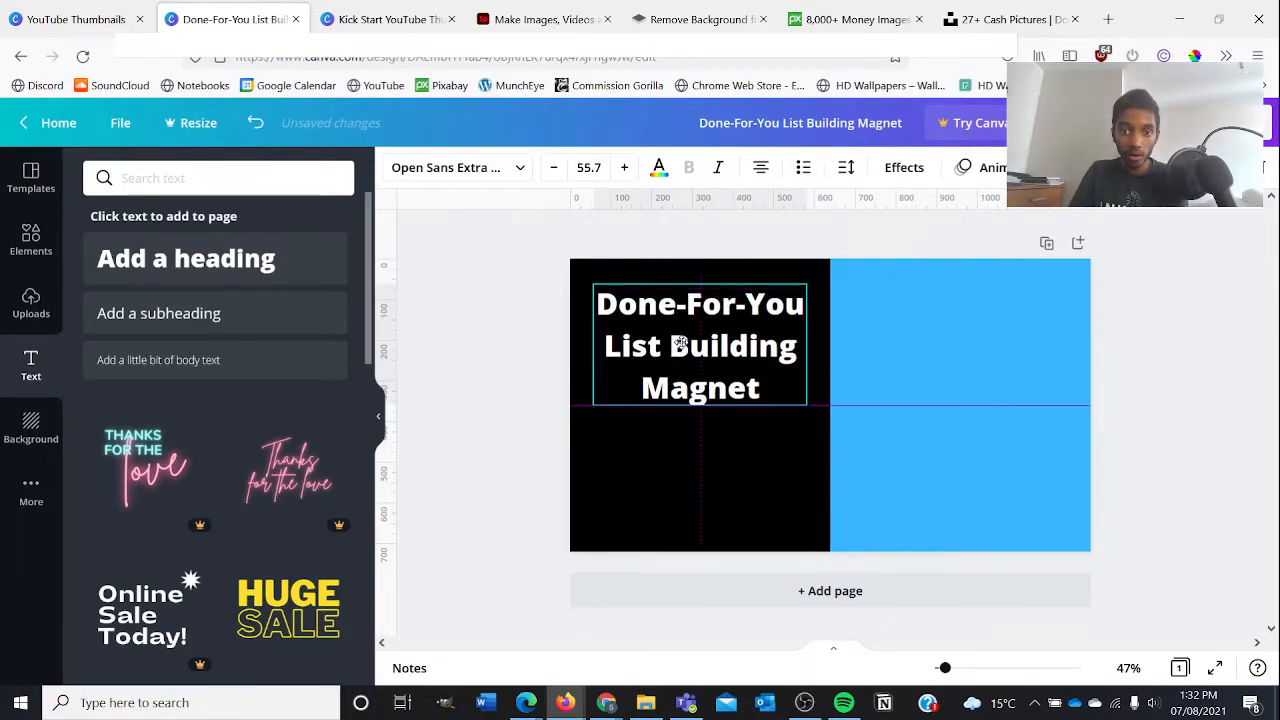
pyautogui.moveTo(680, 343); pyautogui.dragTo(684, 343)
pyautogui.click(531, 323)
# Check the secondary text in the Kick Start YouTube Thumbnail and add a heading reading "High-Quality Training" to the new design
pyautogui.rightClick(372, 5)
pyautogui.click(360, 5)
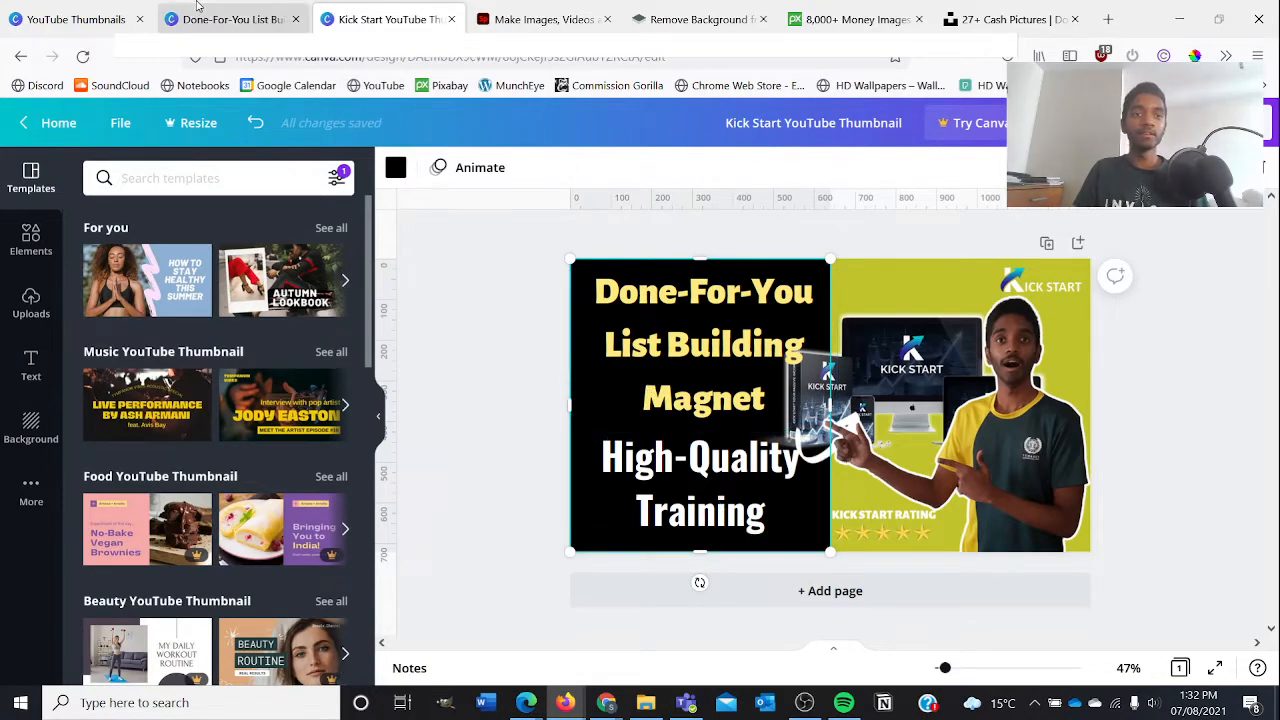
pyautogui.click(230, 19)
pyautogui.click(317, 260)
pyautogui.write('High-')
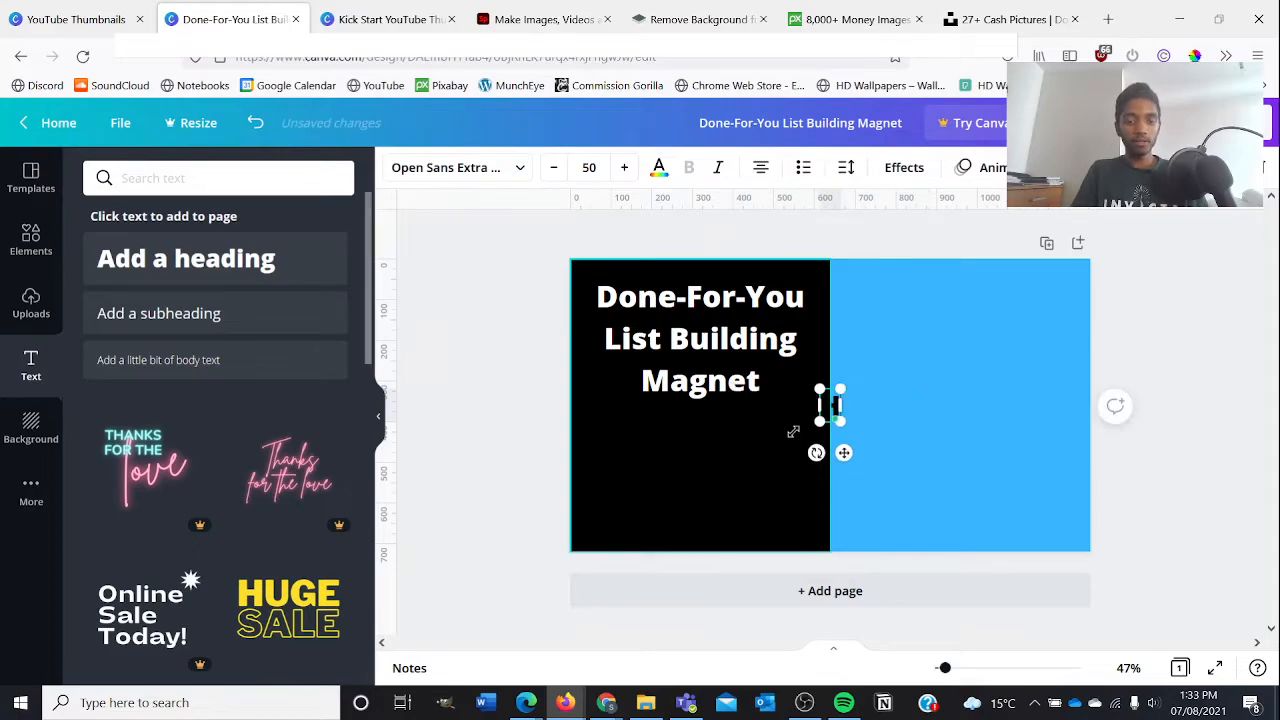
pyautogui.write('Qual')
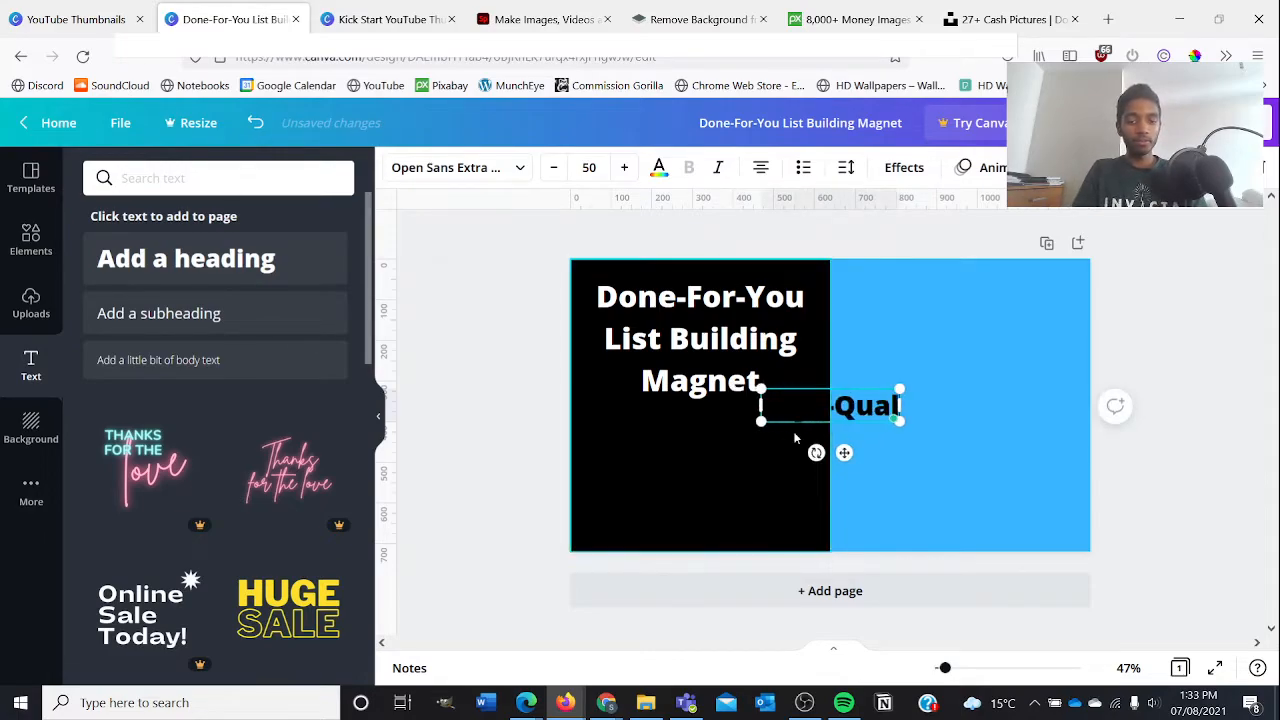
pyautogui.write('ity Training')
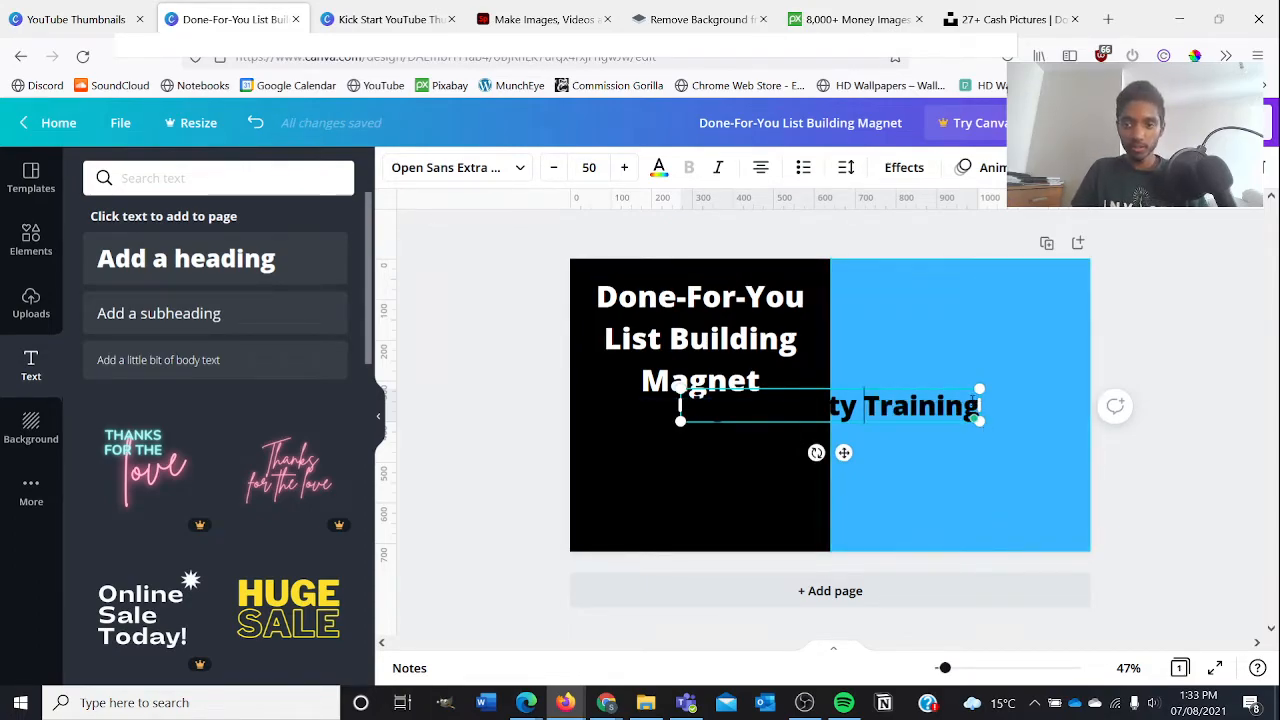
# Set the whole "High-Quality Training" text to white and narrow its box so it wraps onto two lines
pyautogui.hotkey('shift', 'Left')
pyautogui.hotkey('shift', 'Left')
pyautogui.hotkey('shift', 'Left')
pyautogui.hotkey('shift', 'Left')
pyautogui.hotkey('shift', 'Left')
pyautogui.hotkey('shift', 'Left')
pyautogui.hotkey('shift', 'Left')
pyautogui.hotkey('shift', 'Left')
pyautogui.hotkey('shift', 'Left')
pyautogui.hotkey('shift', 'Left')
pyautogui.hotkey('shift', 'Left')
pyautogui.hotkey('shift', 'Left')
pyautogui.hotkey('shift', 'Left')
pyautogui.hotkey('shift', 'Left')
pyautogui.hotkey('shift', 'Left')
pyautogui.hotkey('shift', 'Left')
pyautogui.hotkey('shift', 'Left')
pyautogui.hotkey('shift', 'Left')
pyautogui.hotkey('shift', 'Left')
pyautogui.hotkey('shift', 'Left')
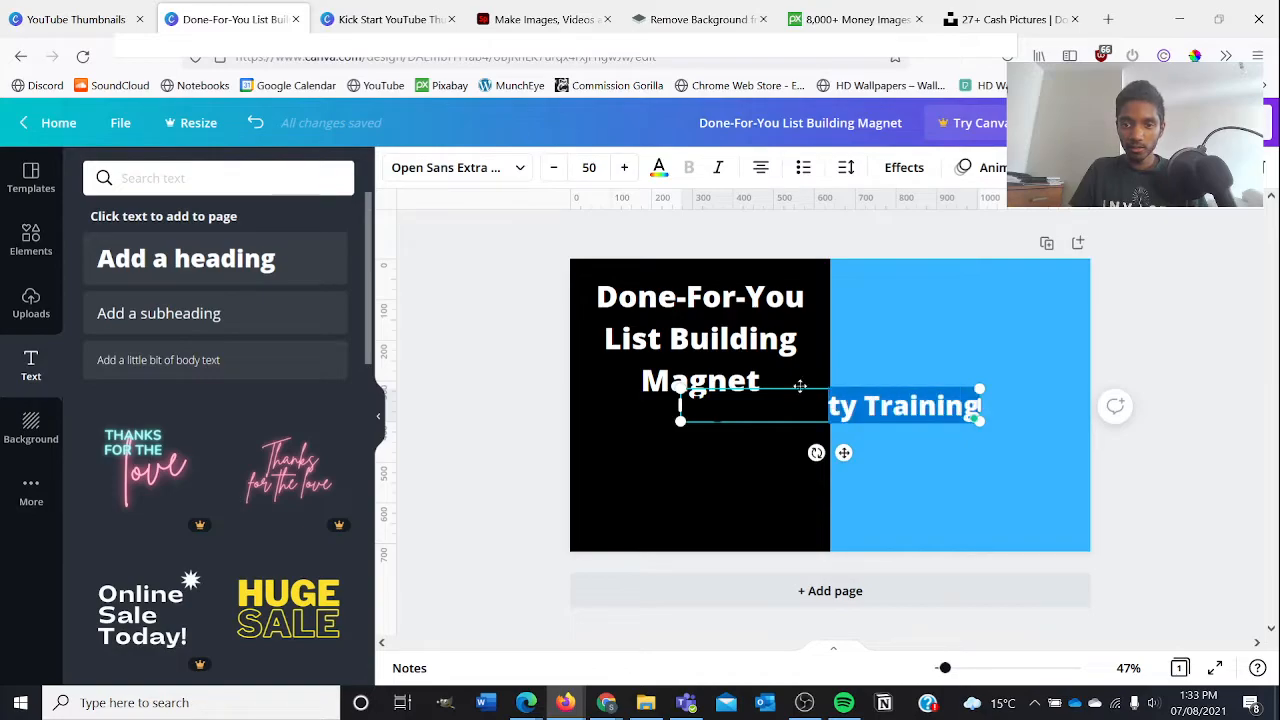
pyautogui.click(658, 167)
pyautogui.click(238, 258)
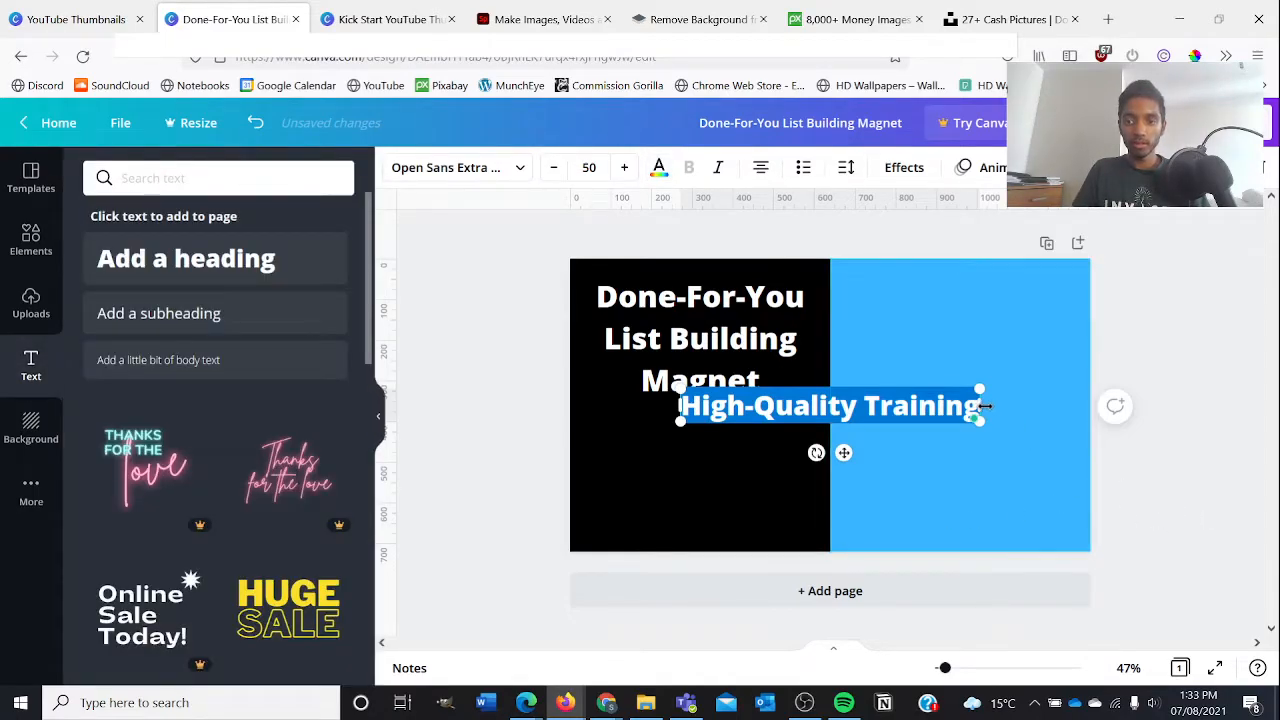
pyautogui.moveTo(984, 405); pyautogui.dragTo(941, 424)
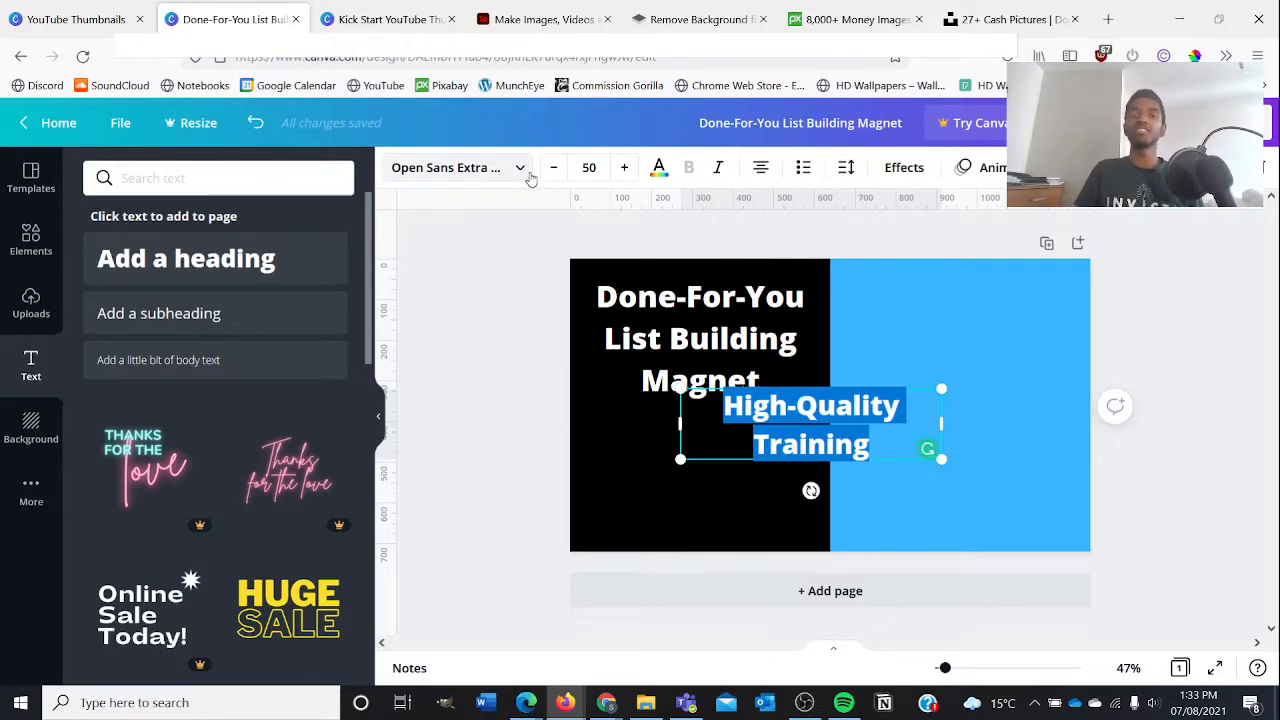
# Change the "High-Quality Training" text to the Oswald font and make it bold
pyautogui.click(528, 173)
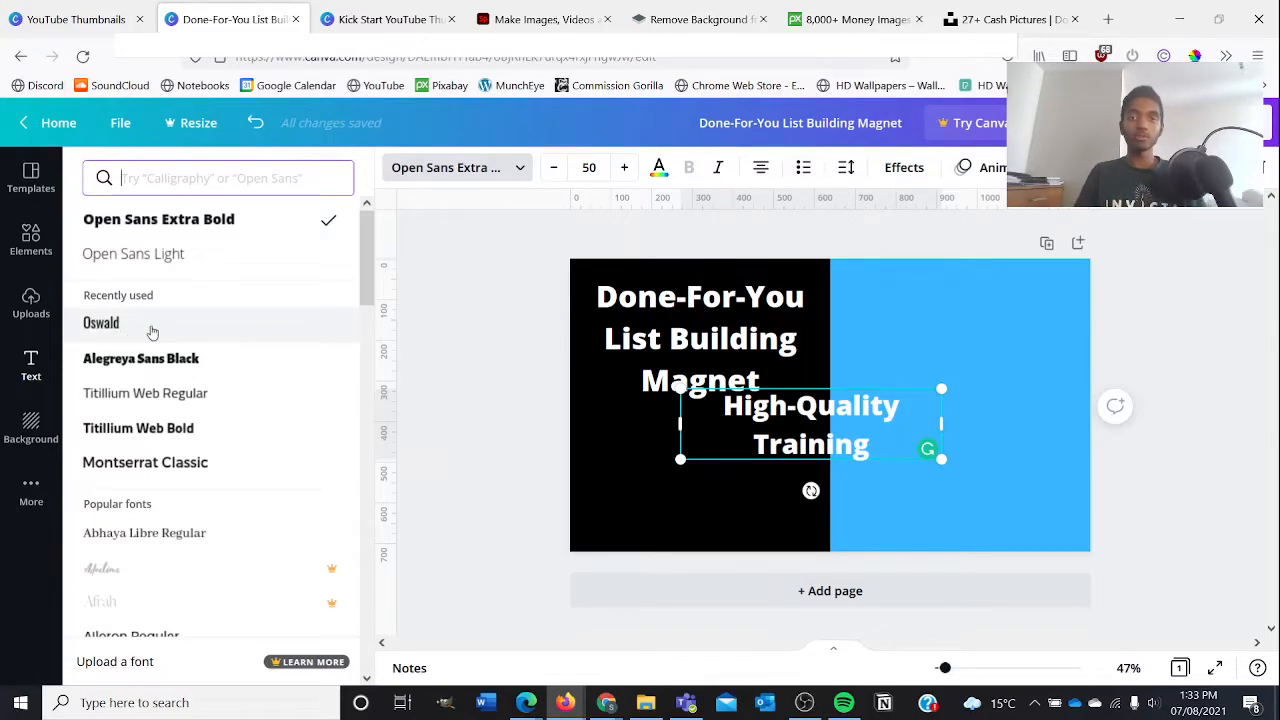
pyautogui.scroll(-10, 152, 332)
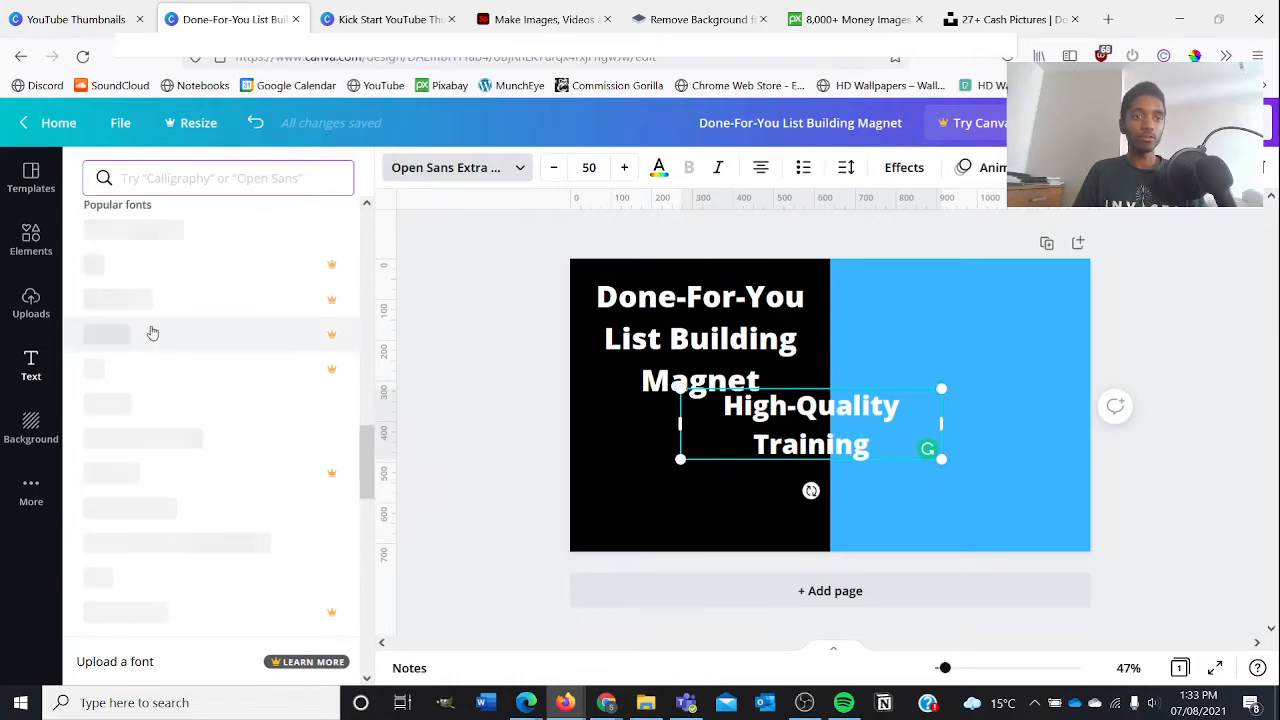
pyautogui.scroll(-10, 152, 332)
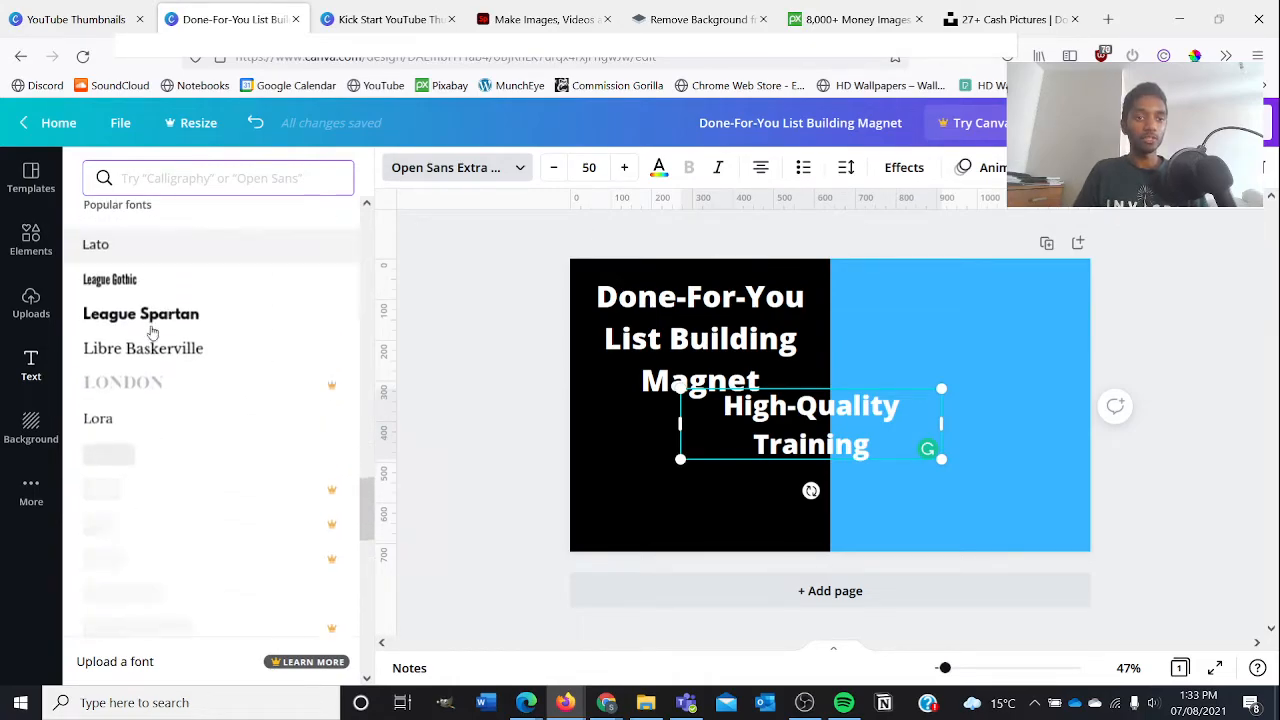
pyautogui.scroll(-10, 152, 332)
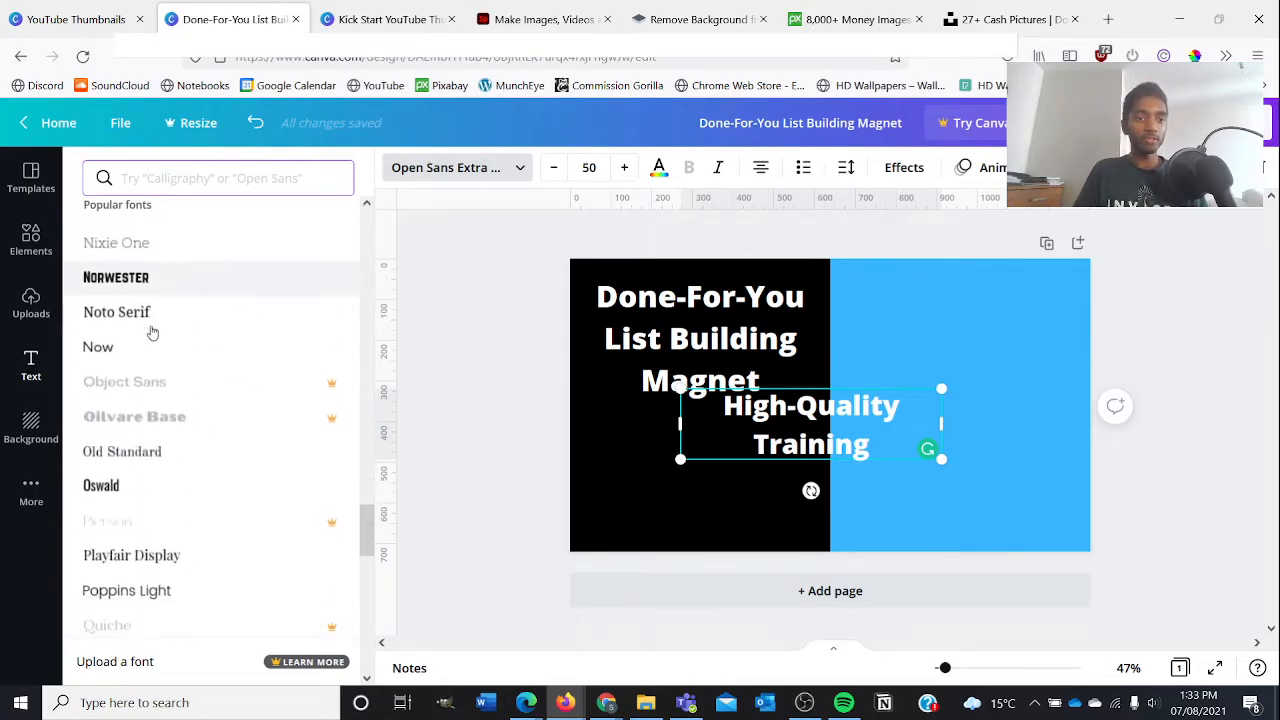
pyautogui.click(110, 290)
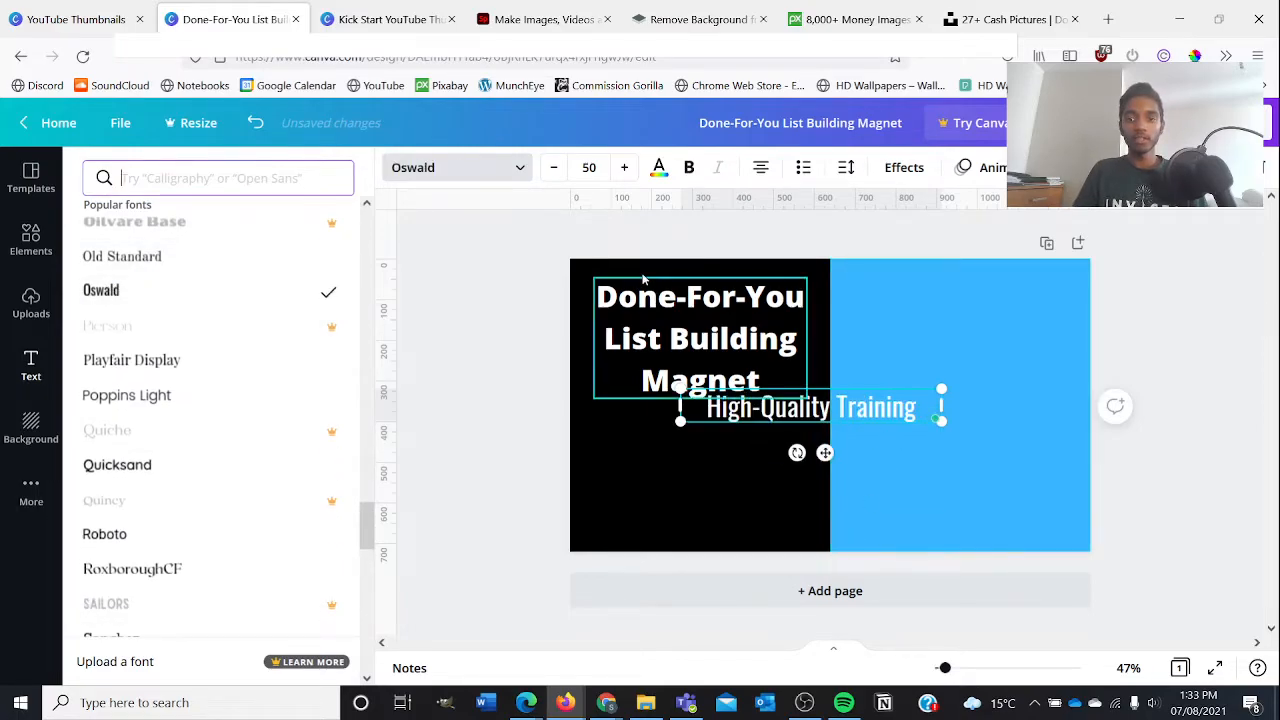
pyautogui.click(689, 168)
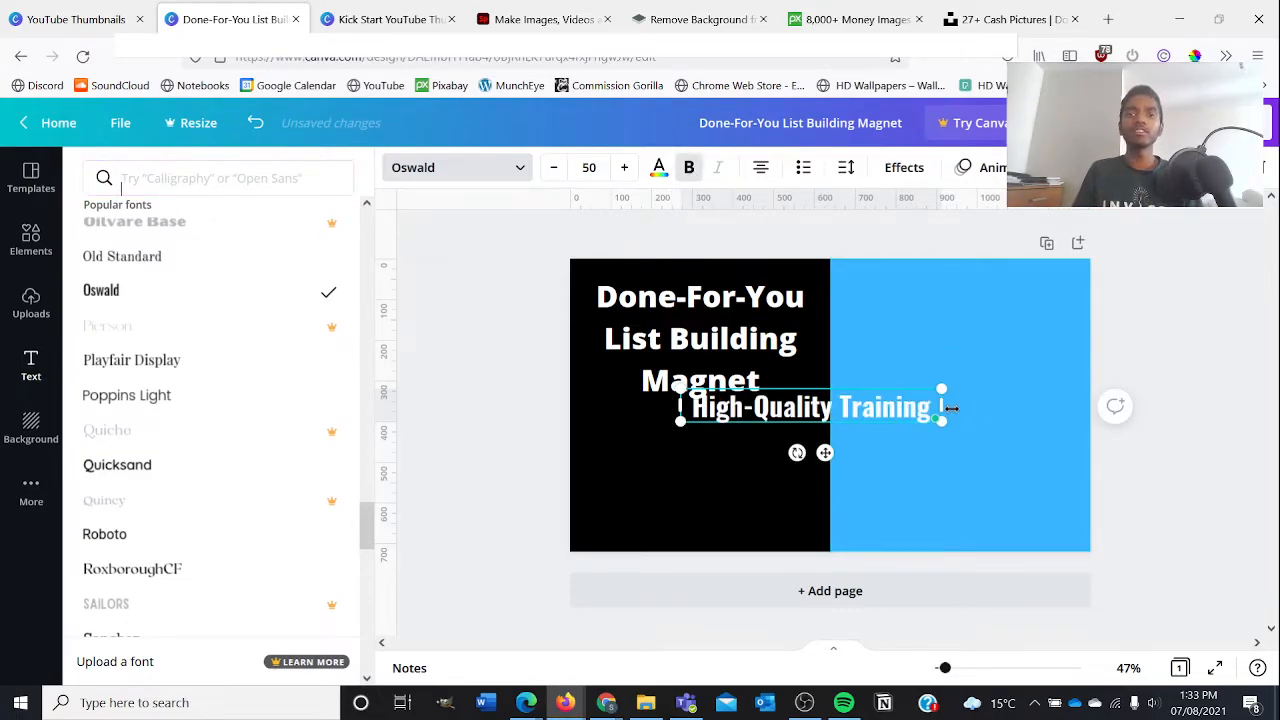
# Wrap "High-Quality Training" onto two lines, enlarge it to font size 65.5 and place it below the headline in the black half
pyautogui.moveTo(951, 408); pyautogui.dragTo(879, 410)
pyautogui.moveTo(676, 462); pyautogui.dragTo(603, 495)
pyautogui.moveTo(884, 385); pyautogui.dragTo(860, 396)
pyautogui.click(489, 435)
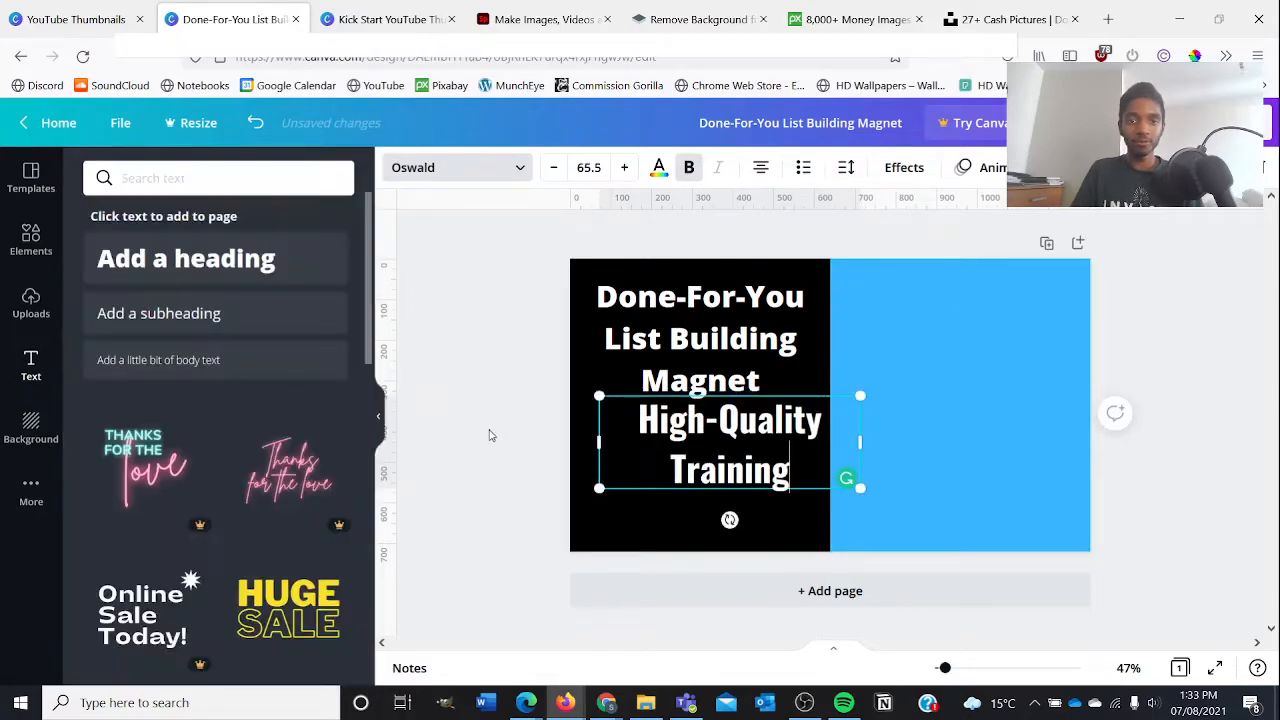
pyautogui.click(471, 489)
pyautogui.moveTo(704, 462); pyautogui.dragTo(683, 481)
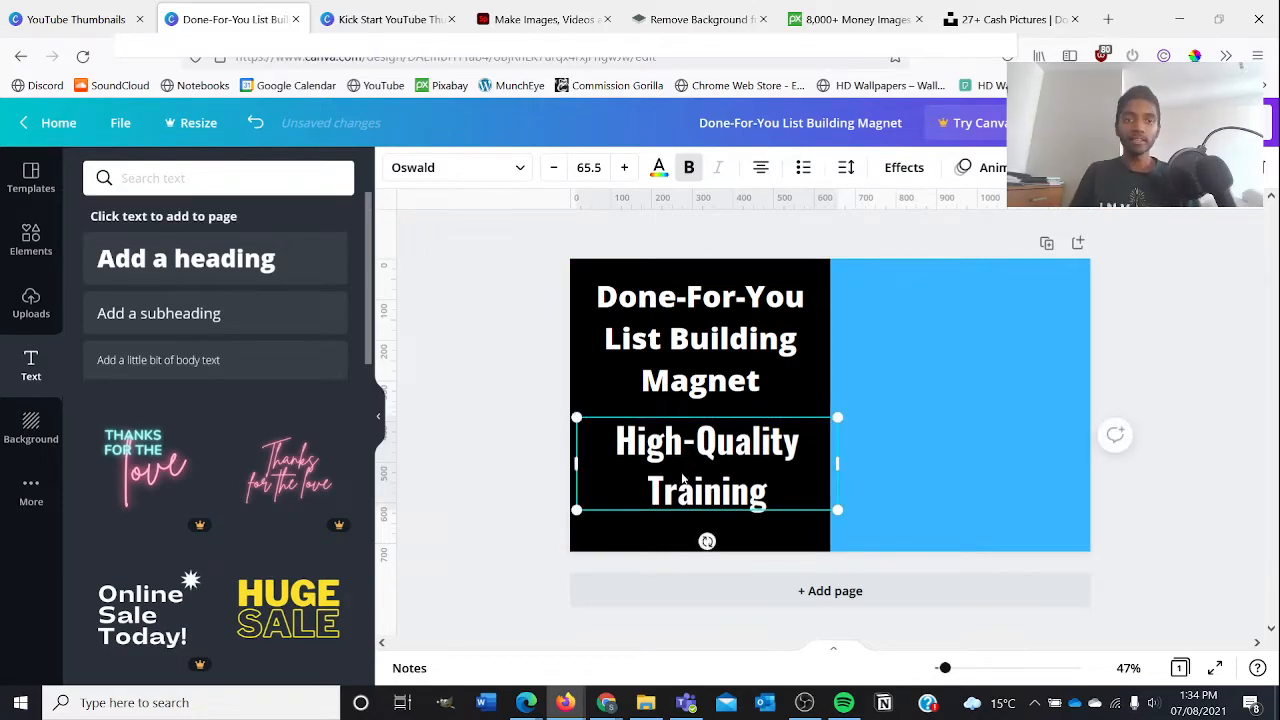
# Review the picture half of the Kick Start YouTube Thumbnail and return to the new design
pyautogui.click(405, 15)
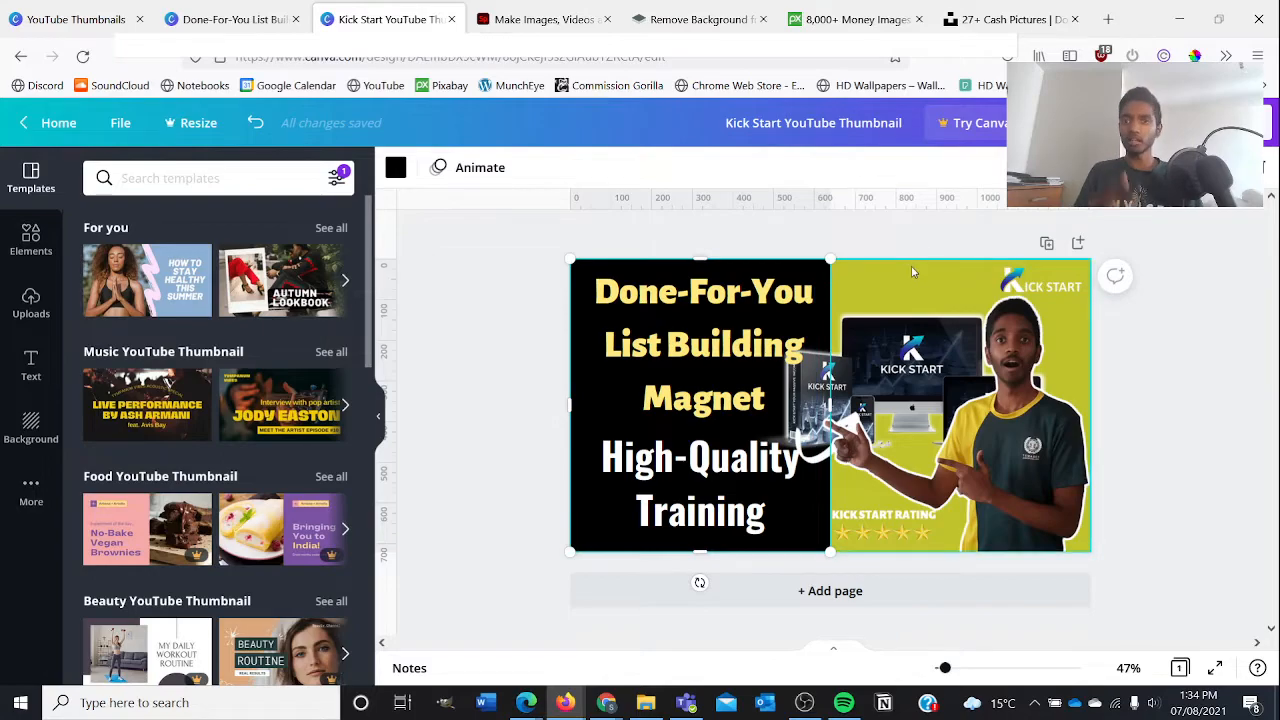
pyautogui.rightClick(260, 12)
pyautogui.click(242, 12)
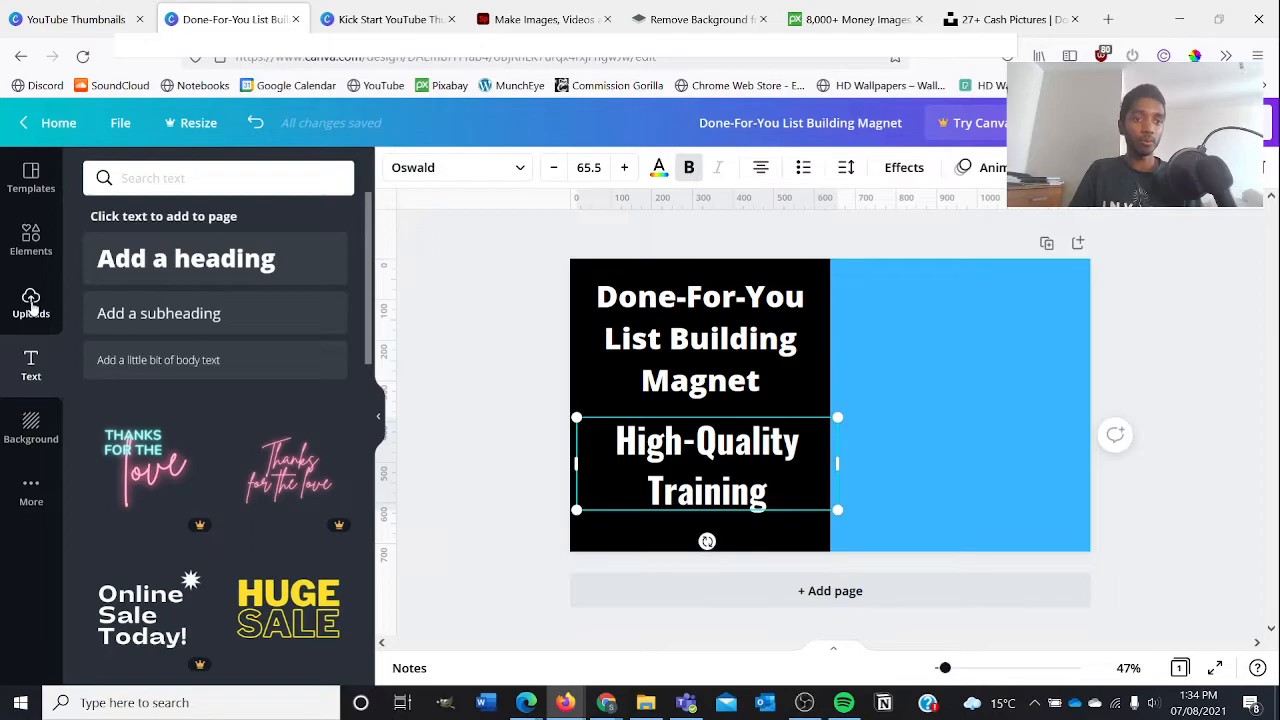
# Open the uploaded images, view Adobe Spark's Remove background page and return to the new Canva design
pyautogui.click(31, 300)
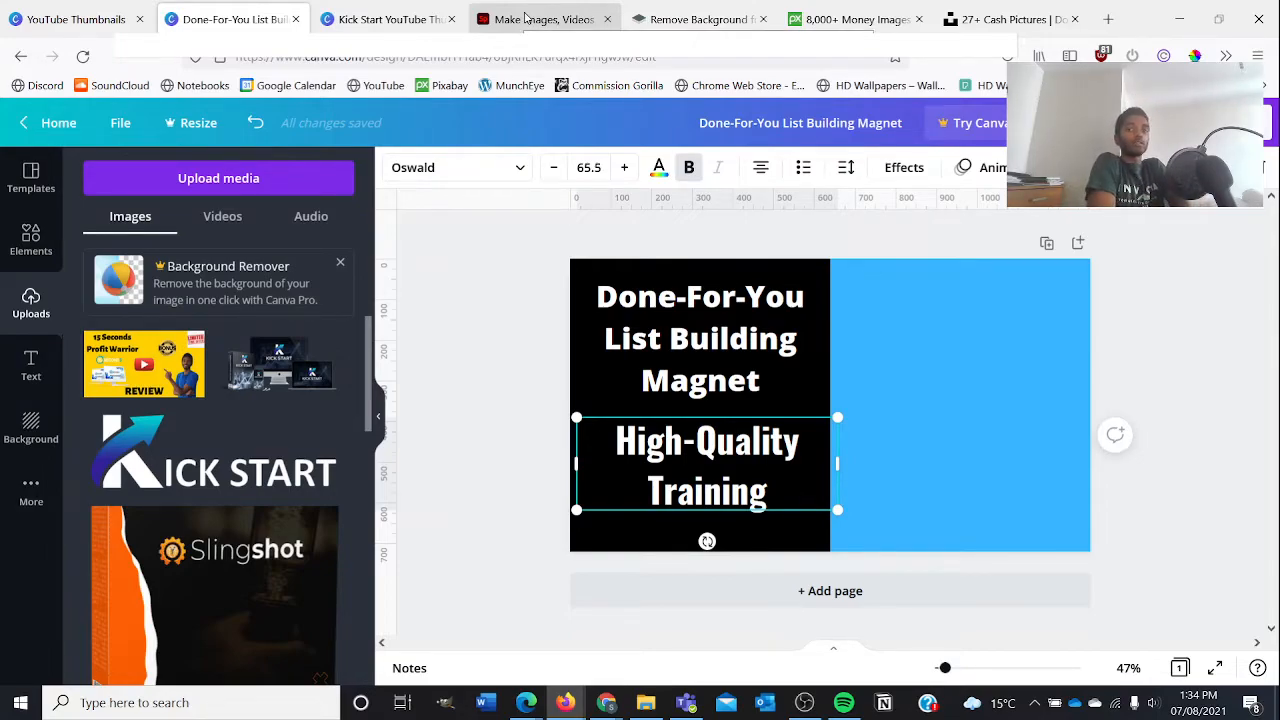
pyautogui.click(527, 17)
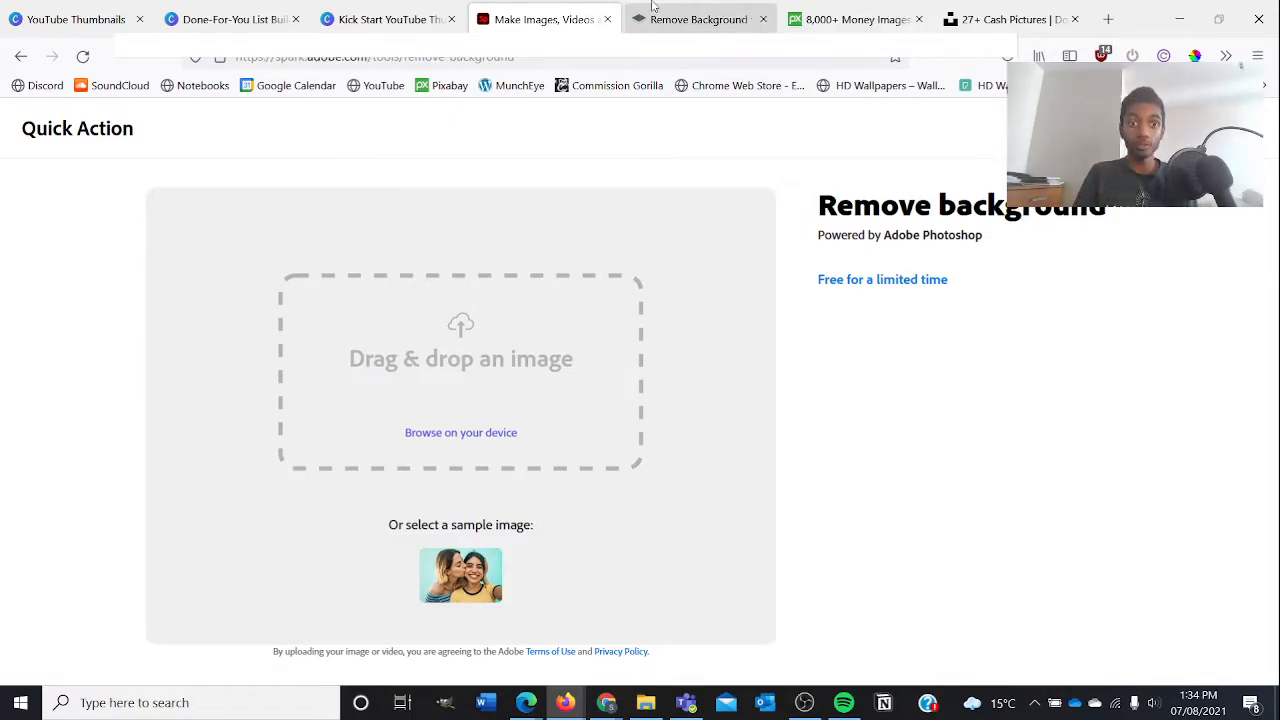
pyautogui.click(337, 7)
pyautogui.click(230, 19)
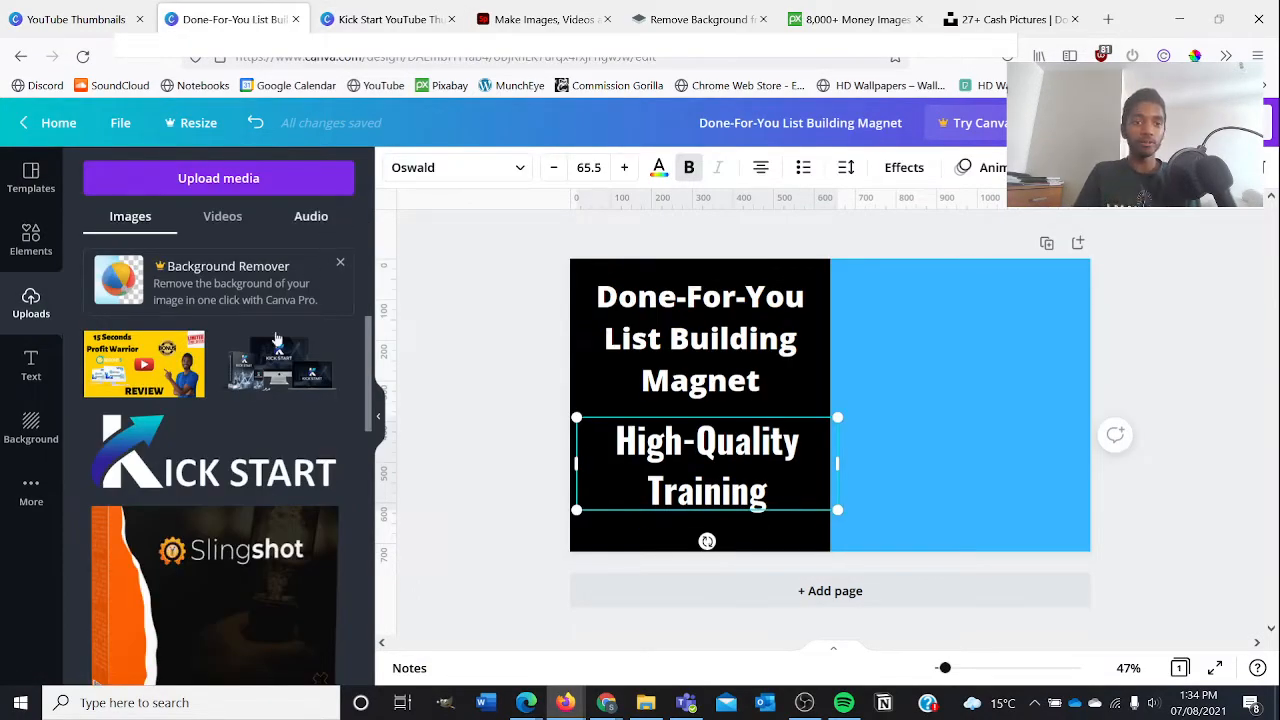
# Add the uploaded cut-out of the pointing presenter in the green and yellow shirt and crop away its empty margins
pyautogui.scroll(-8, 225, 465)
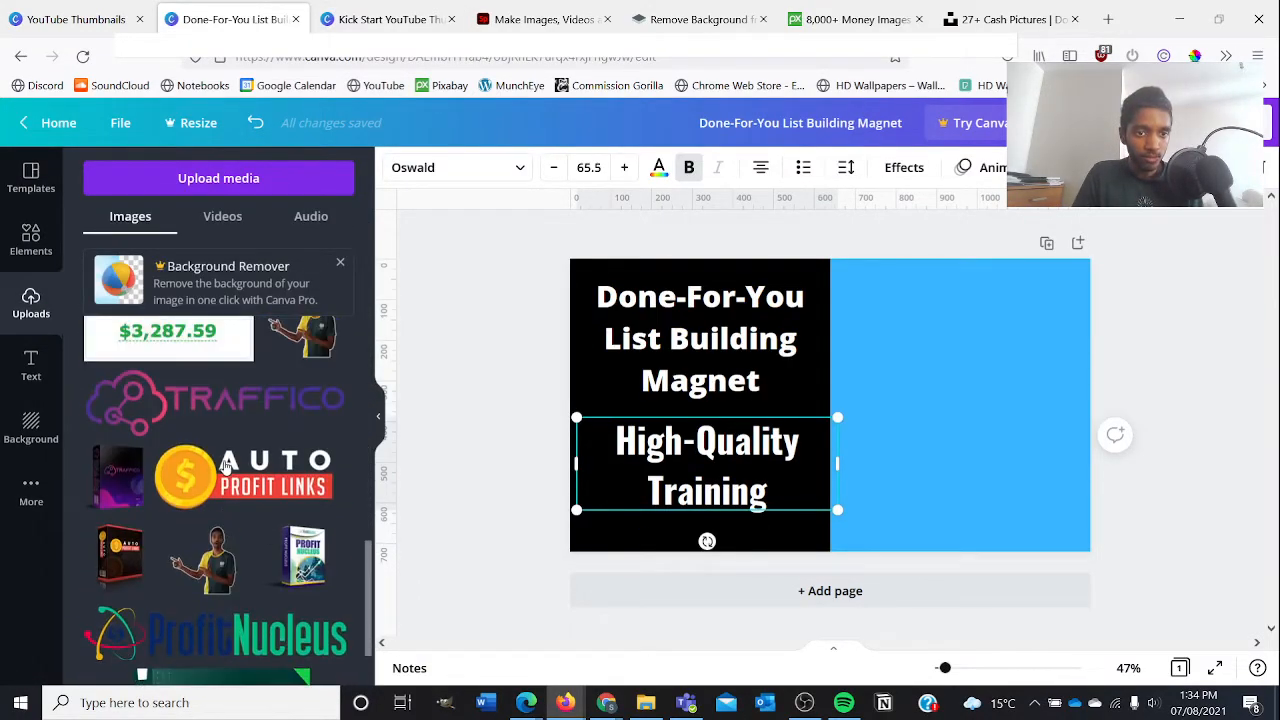
pyautogui.scroll(1, 225, 465)
pyautogui.scroll(-2, 225, 466)
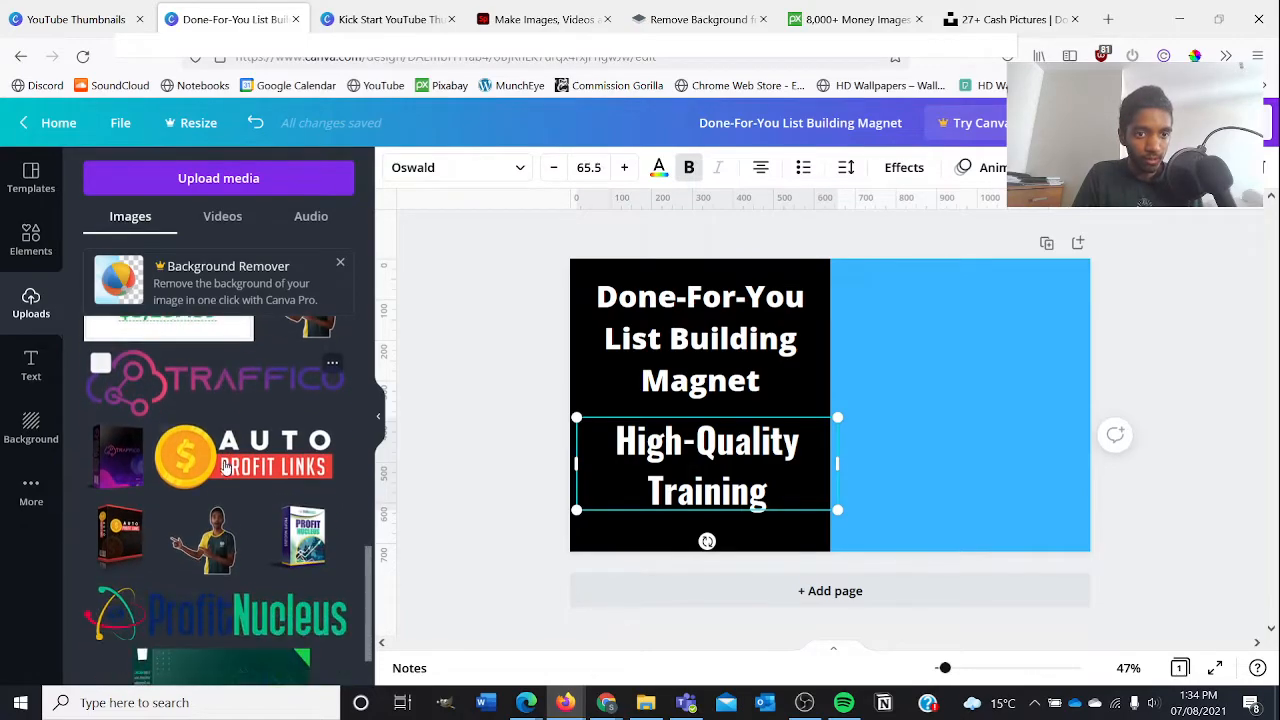
pyautogui.scroll(1, 225, 465)
pyautogui.click(313, 341)
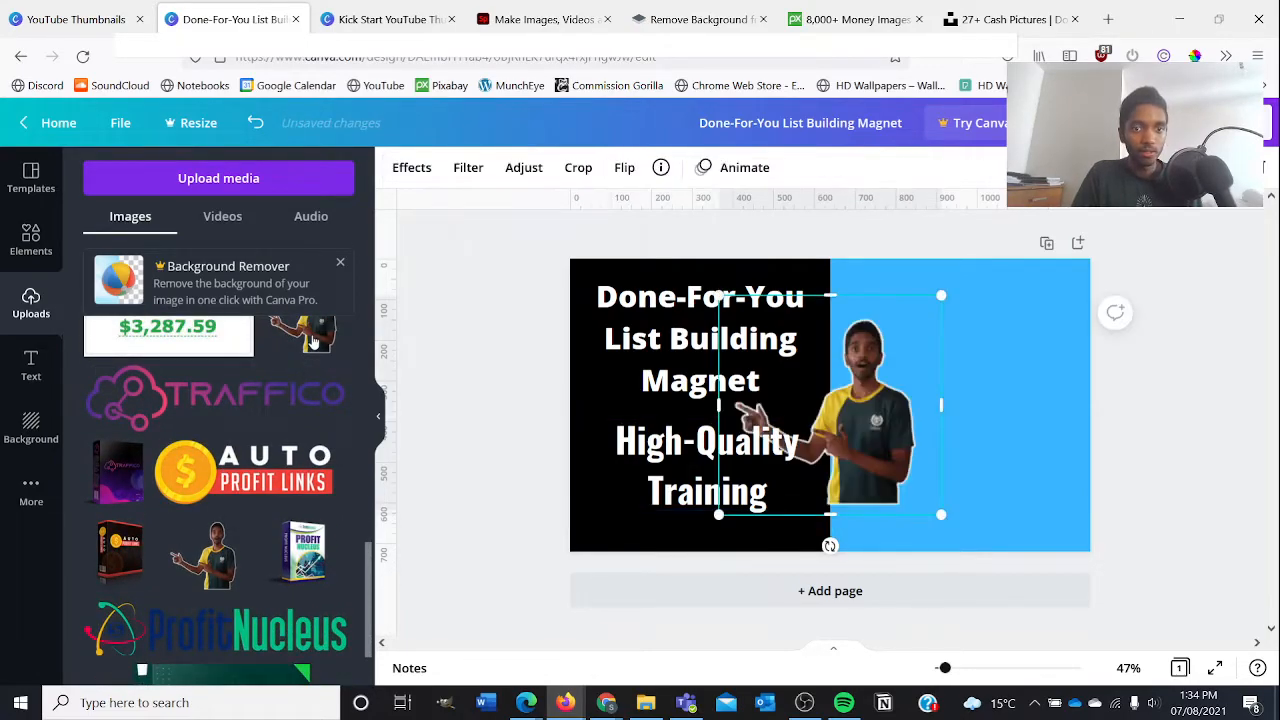
pyautogui.moveTo(829, 297); pyautogui.dragTo(829, 305)
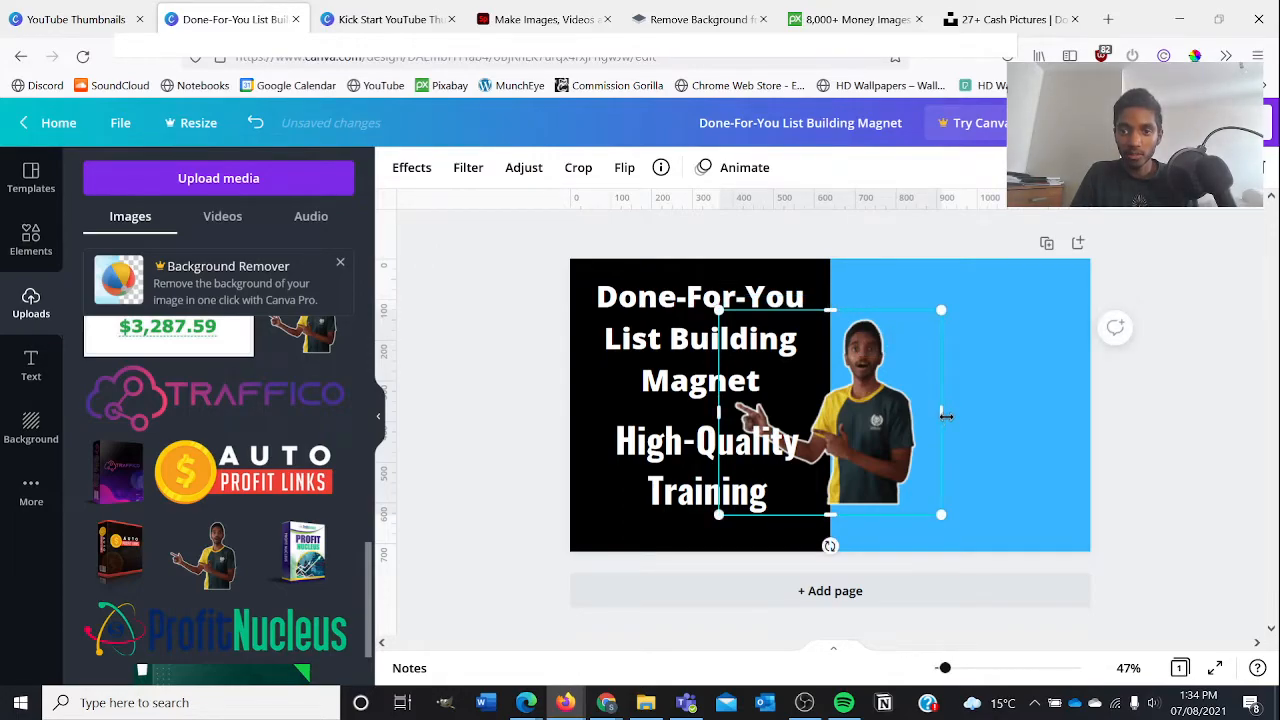
pyautogui.click(929, 416)
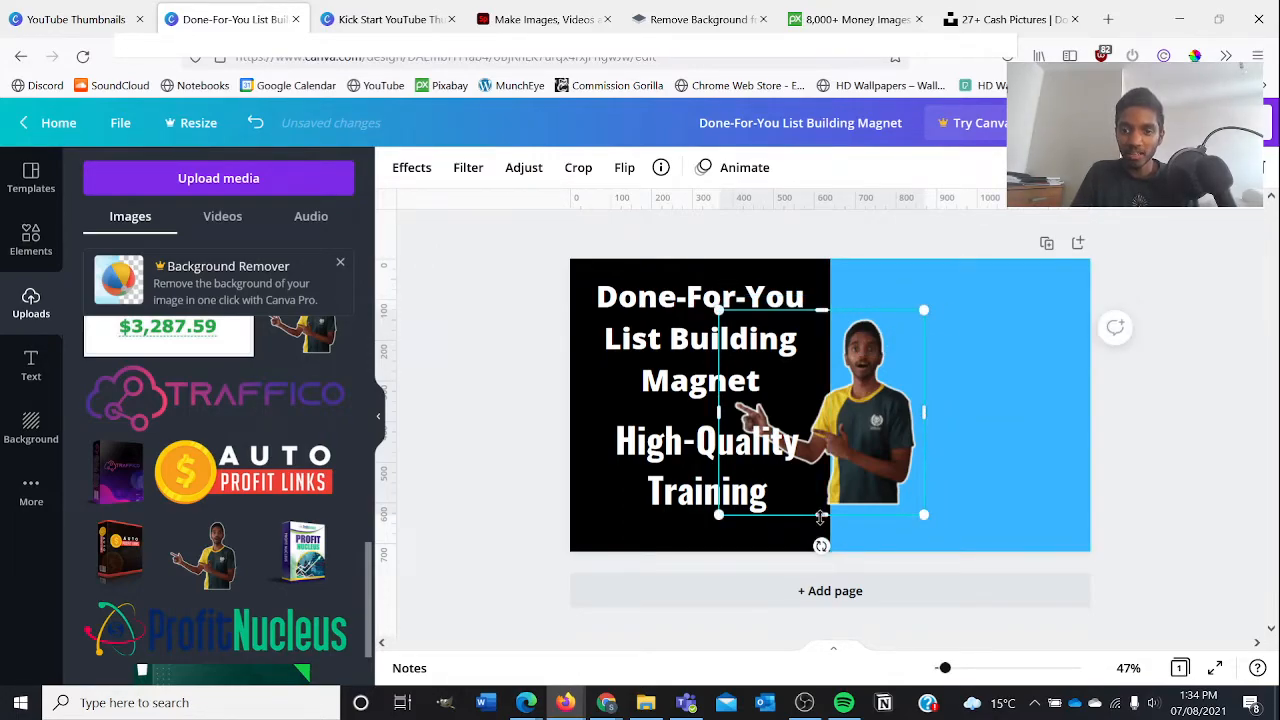
pyautogui.moveTo(820, 496); pyautogui.dragTo(820, 494)
pyautogui.moveTo(719, 405); pyautogui.dragTo(721, 405)
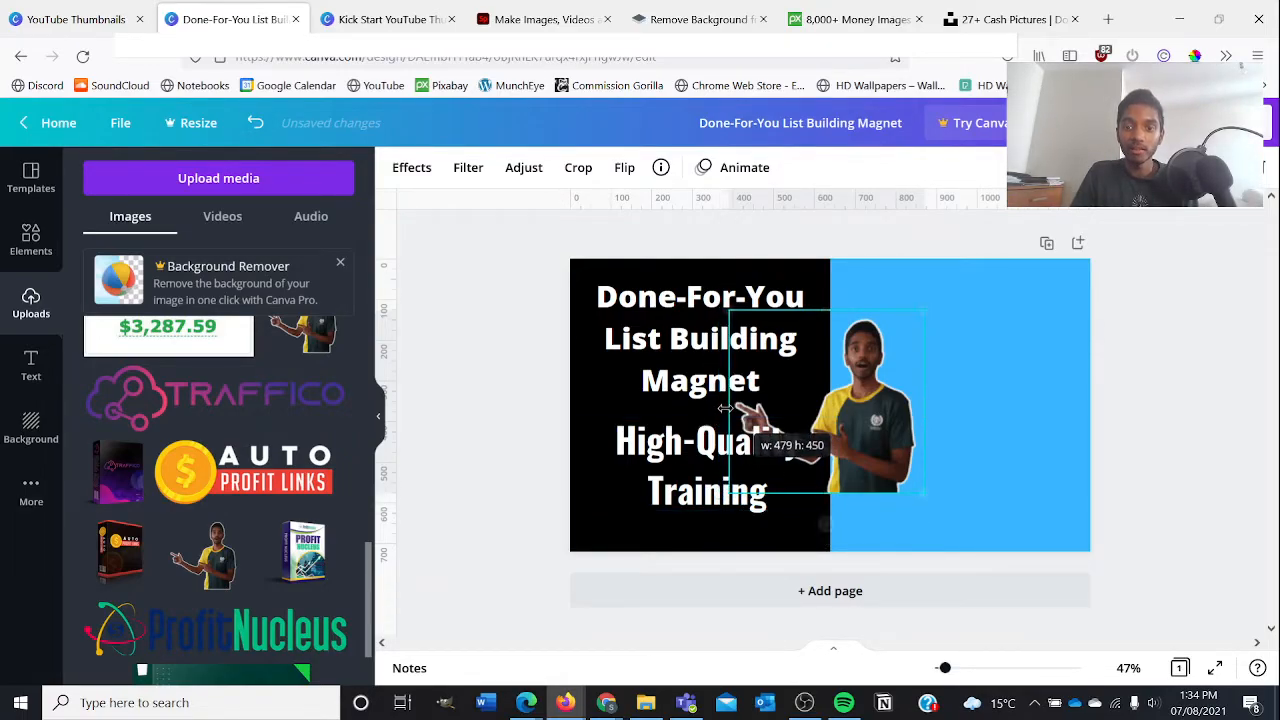
# Try the presenter cut-out enlarged at the lower outer corner of the blue half, and delete it from the design
pyautogui.moveTo(853, 420); pyautogui.dragTo(1023, 483)
pyautogui.moveTo(897, 367); pyautogui.dragTo(795, 277)
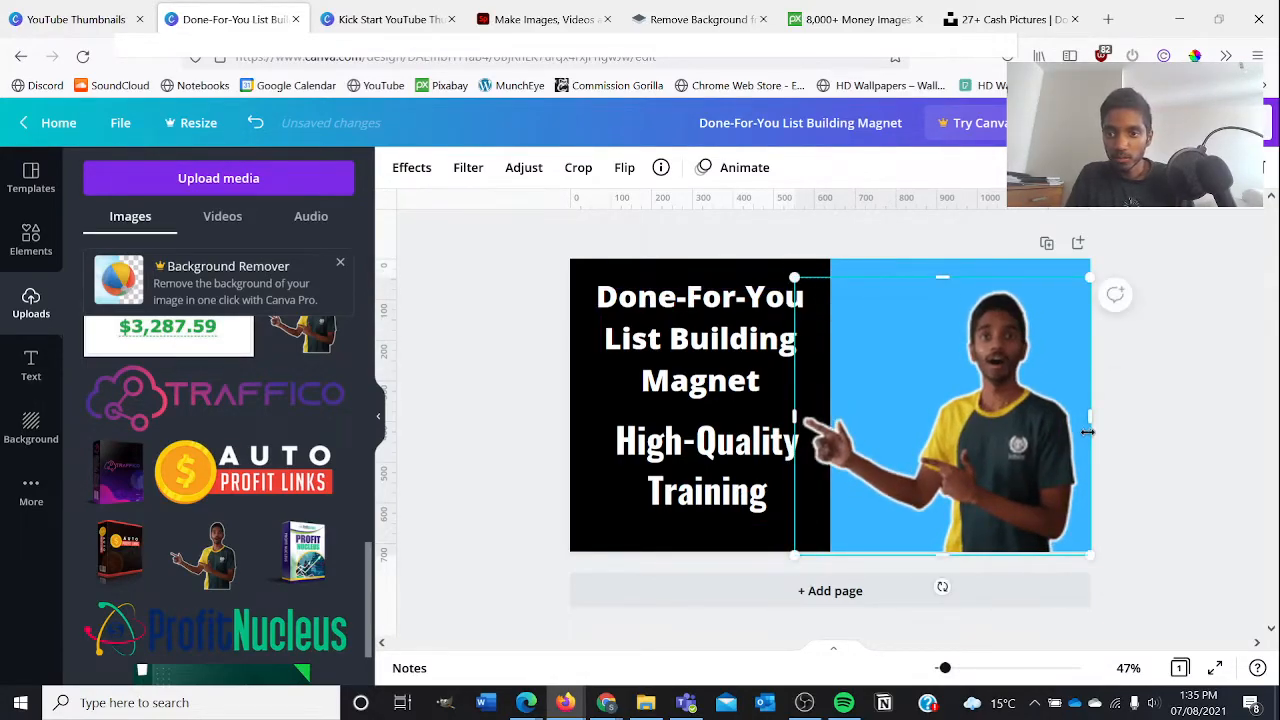
pyautogui.click(1175, 453)
pyautogui.click(1012, 408)
pyautogui.press('Delete')
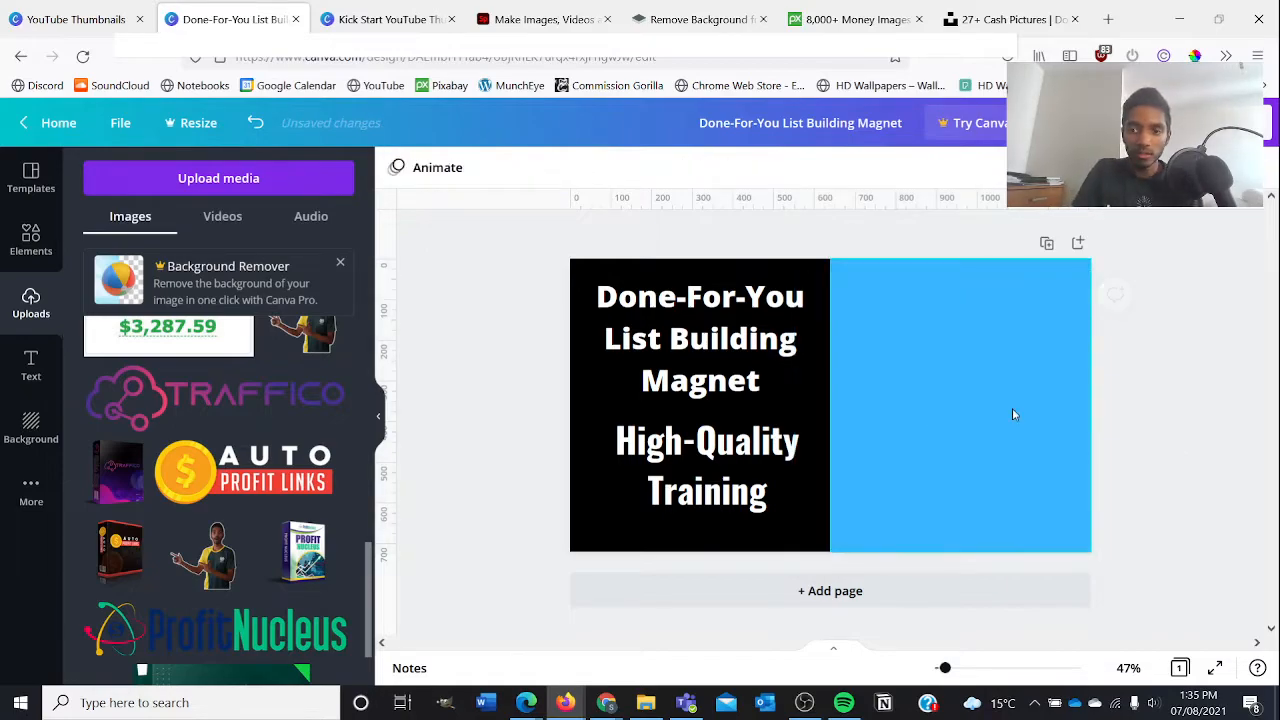
# Browse further through the uploaded images for another picture to use in the blue half
pyautogui.scroll(-5, 239, 505)
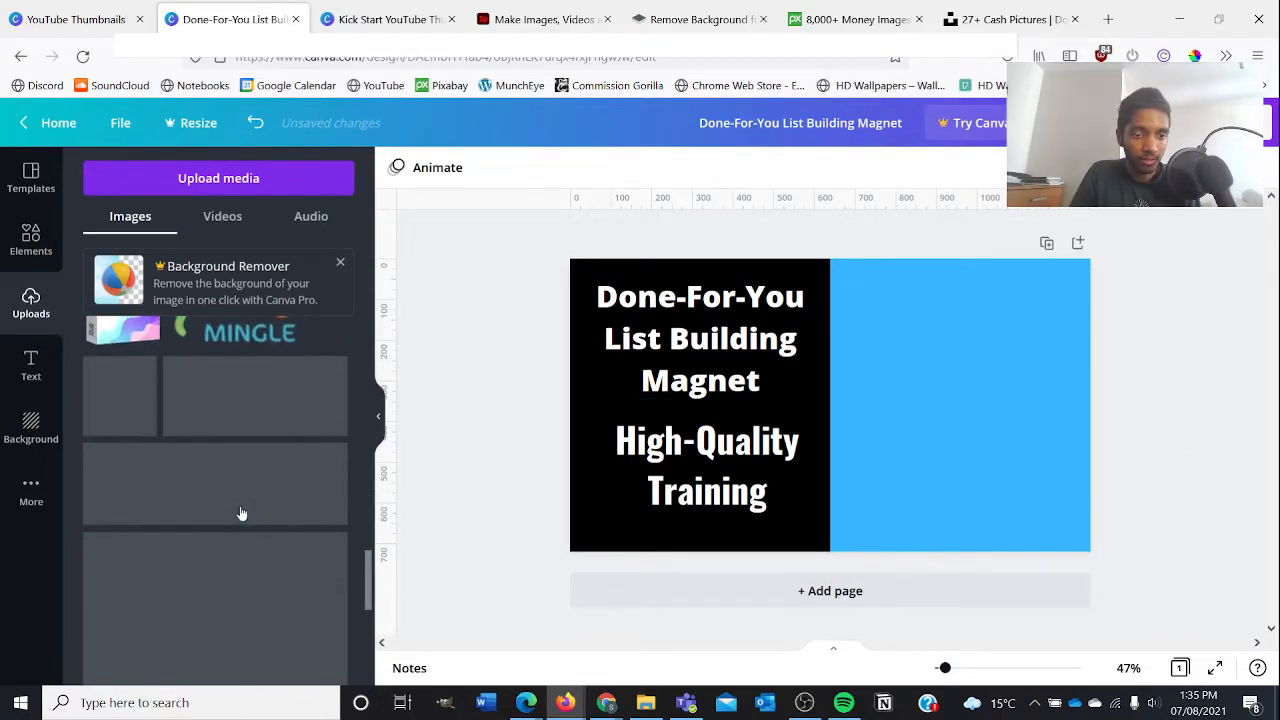
pyautogui.scroll(-3, 239, 512)
pyautogui.scroll(-5, 241, 513)
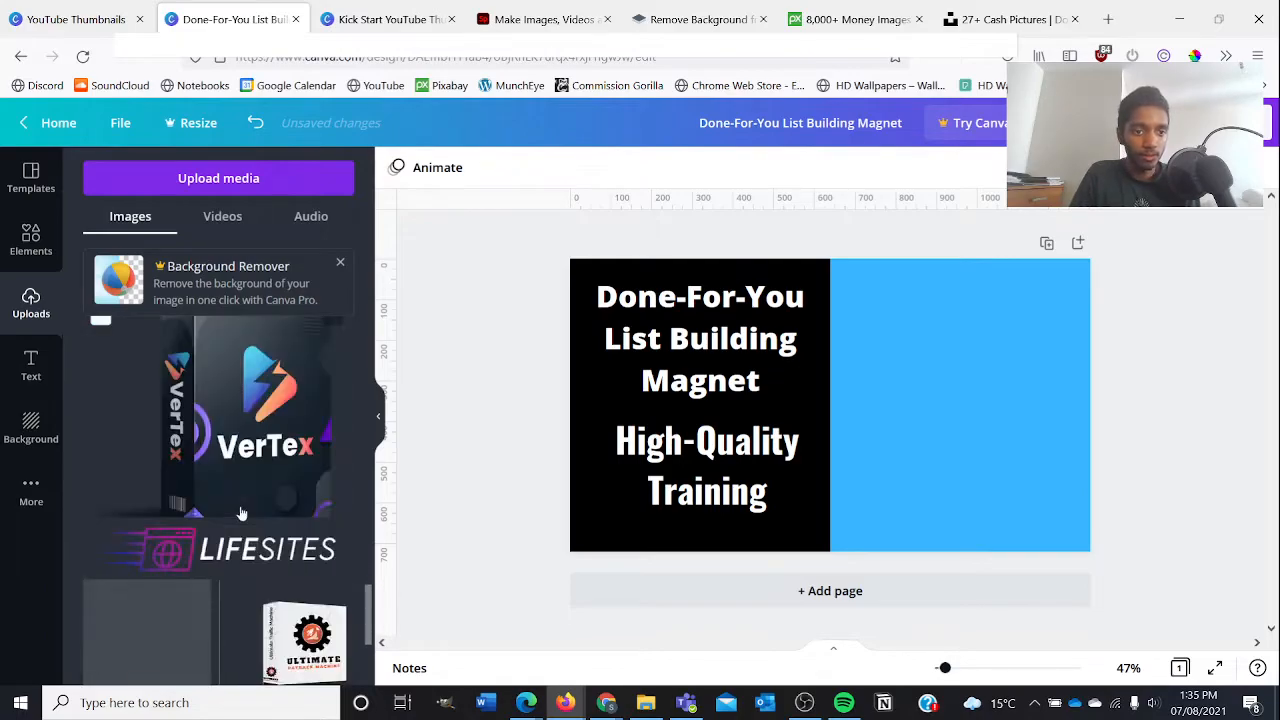
pyautogui.scroll(-2, 239, 505)
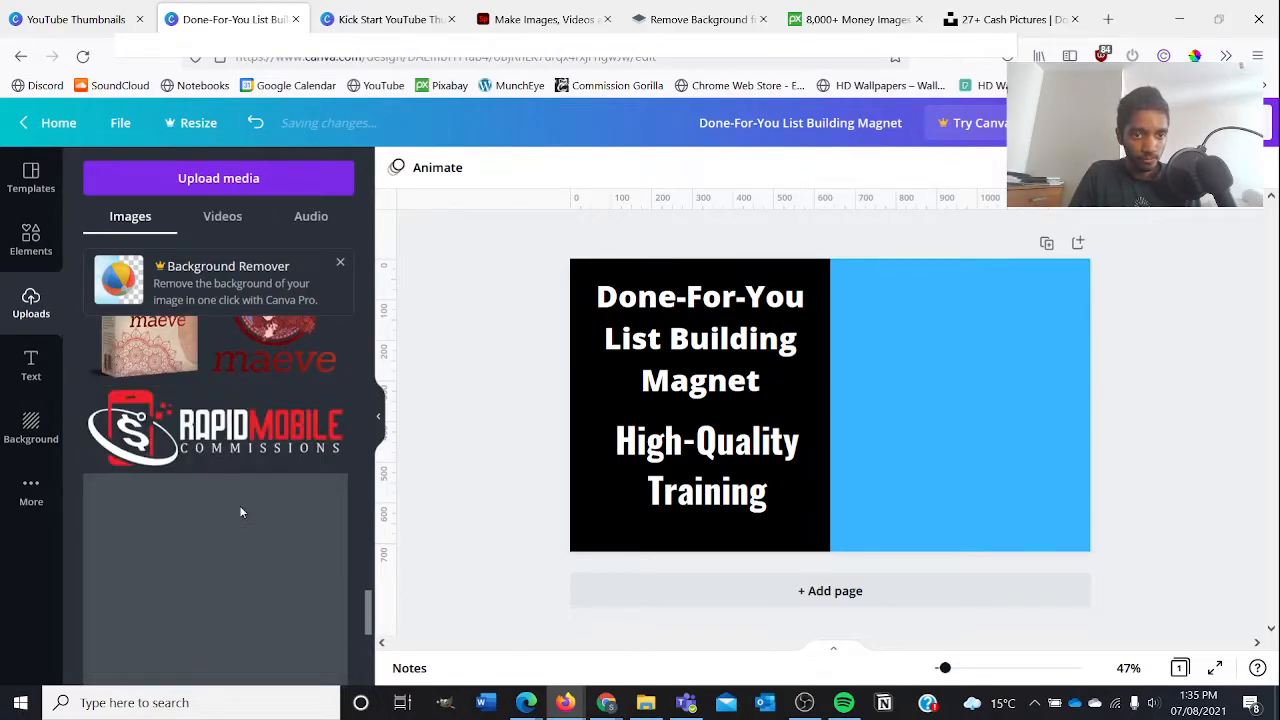
pyautogui.scroll(-6, 240, 511)
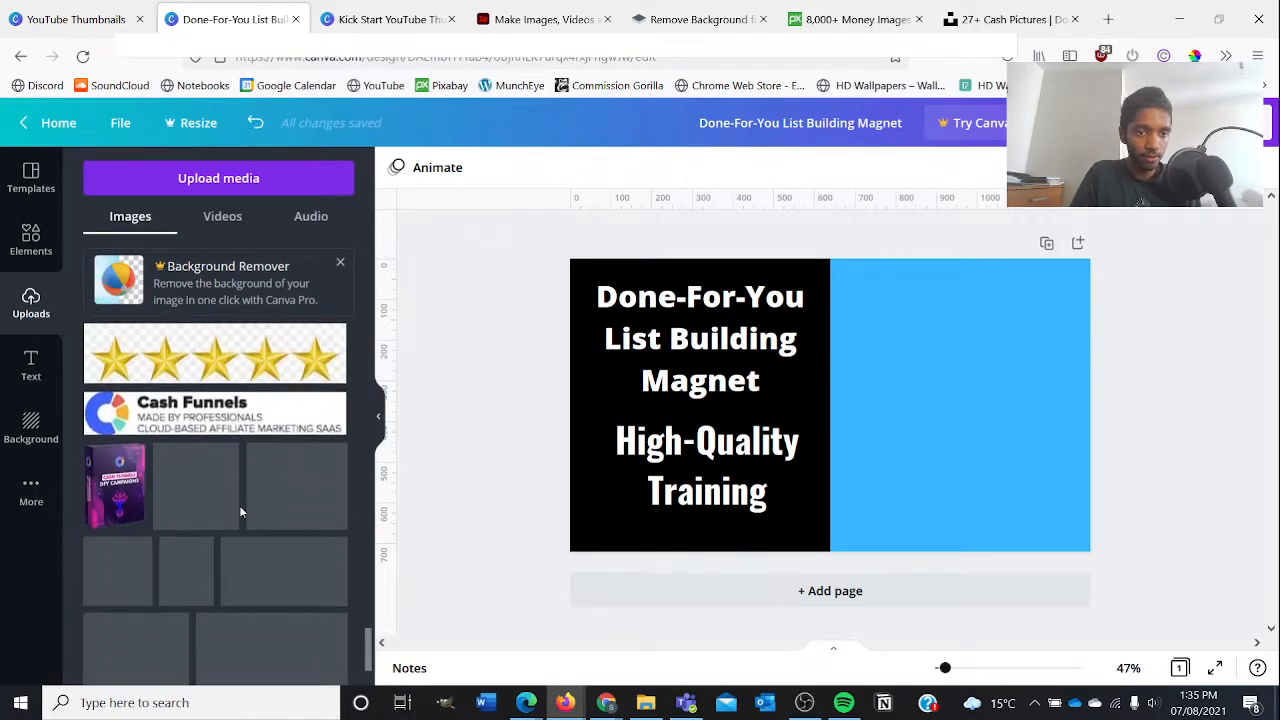
pyautogui.scroll(2, 240, 511)
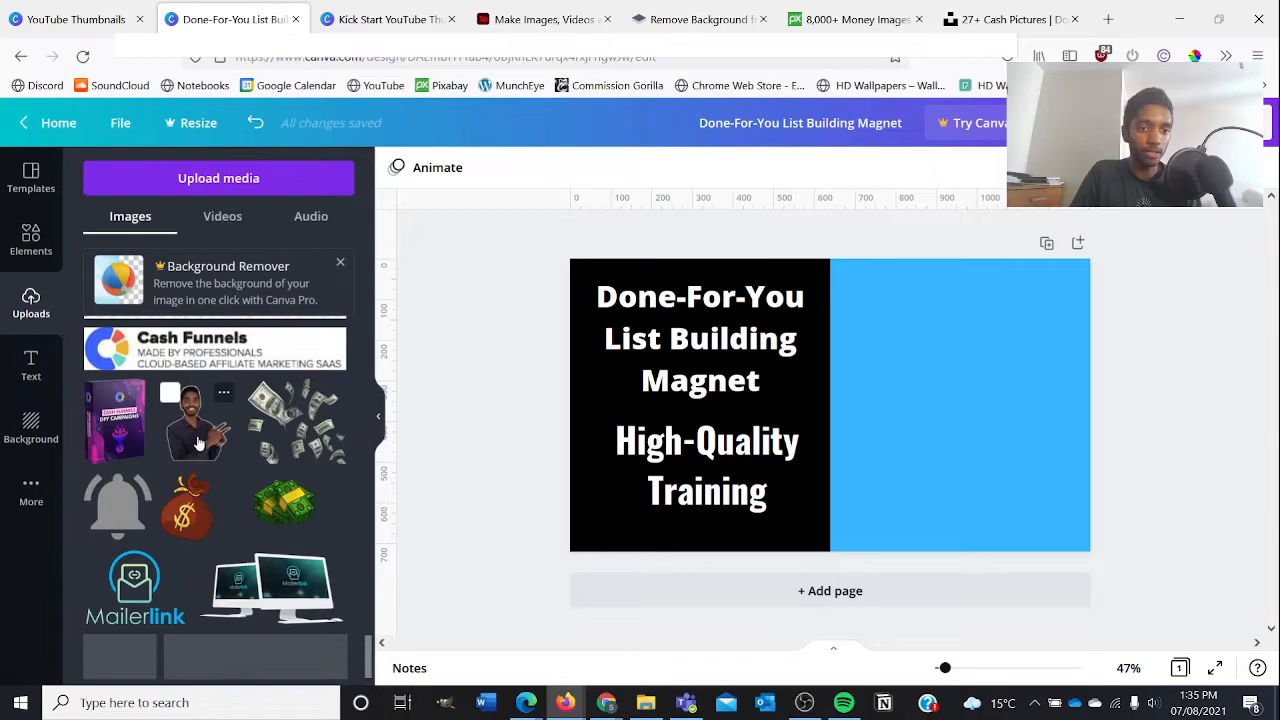
pyautogui.scroll(-10, 198, 443)
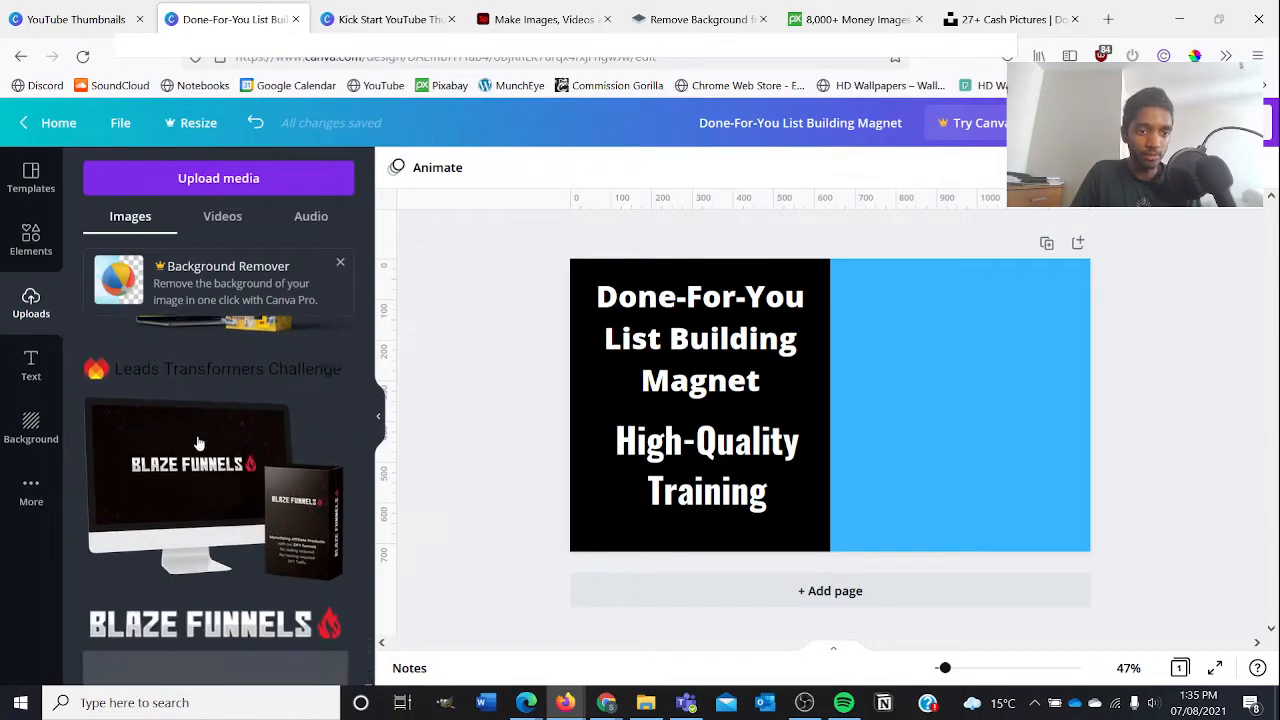